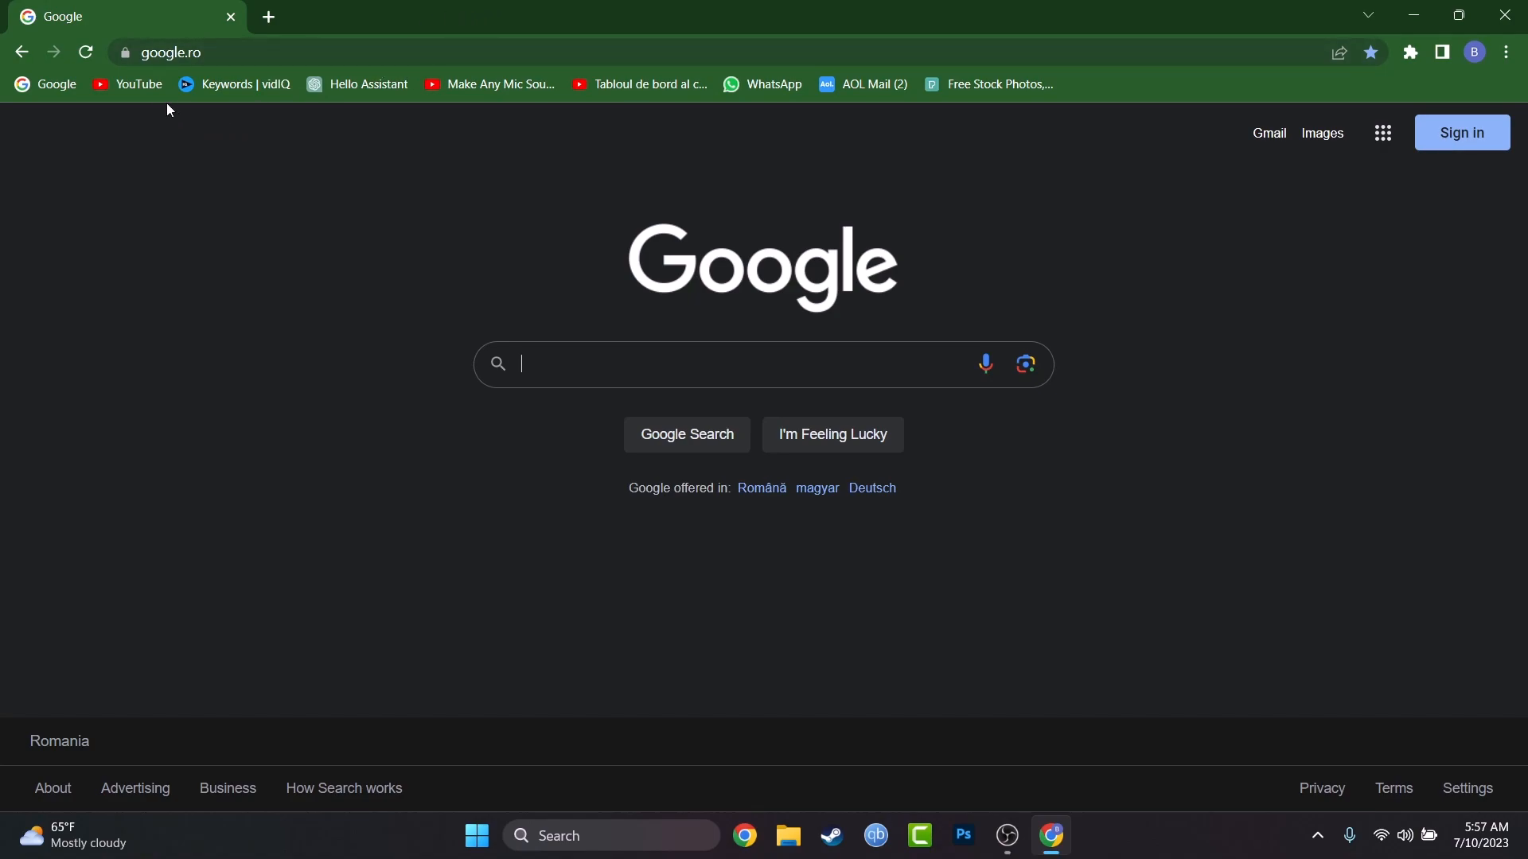
Step: Open YouTube in the browser and start adding another account from the account switcher
{"action": "left_click", "coordinate": [139, 83]}
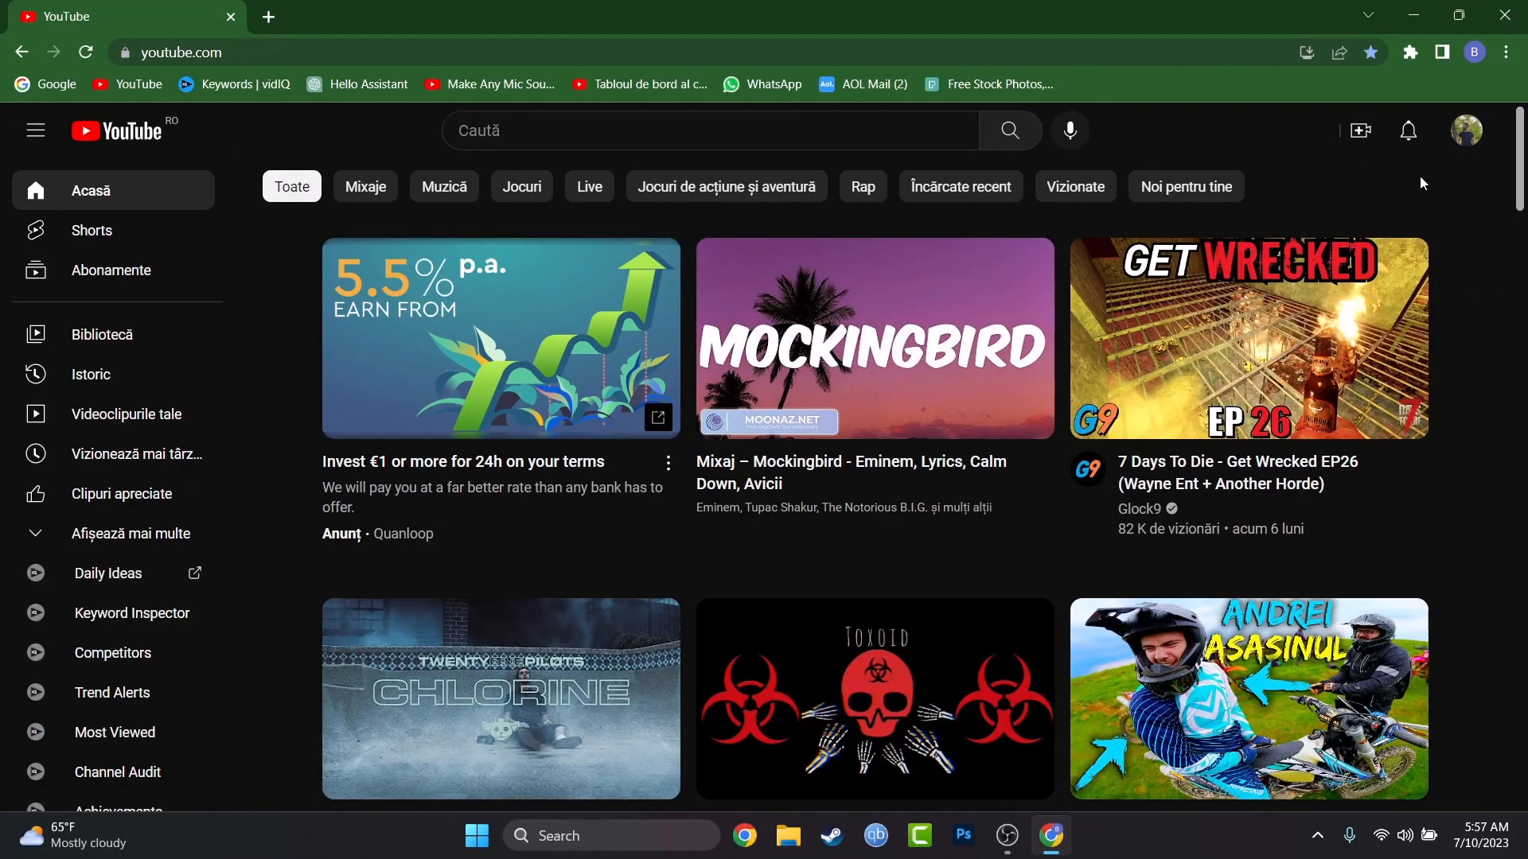
{"action": "left_click", "coordinate": [1463, 137]}
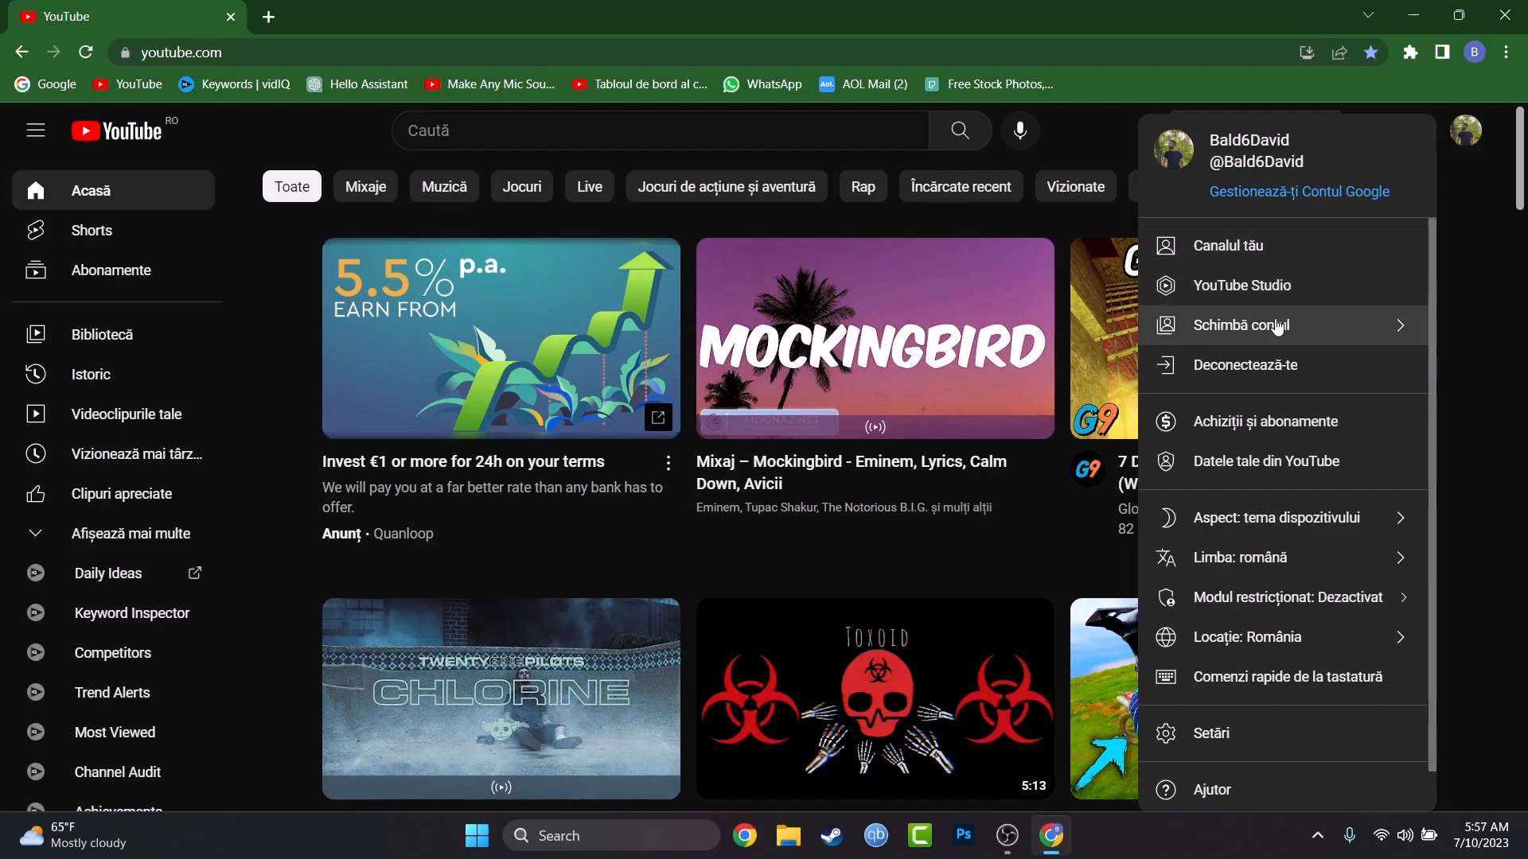
{"action": "left_click", "coordinate": [1403, 332]}
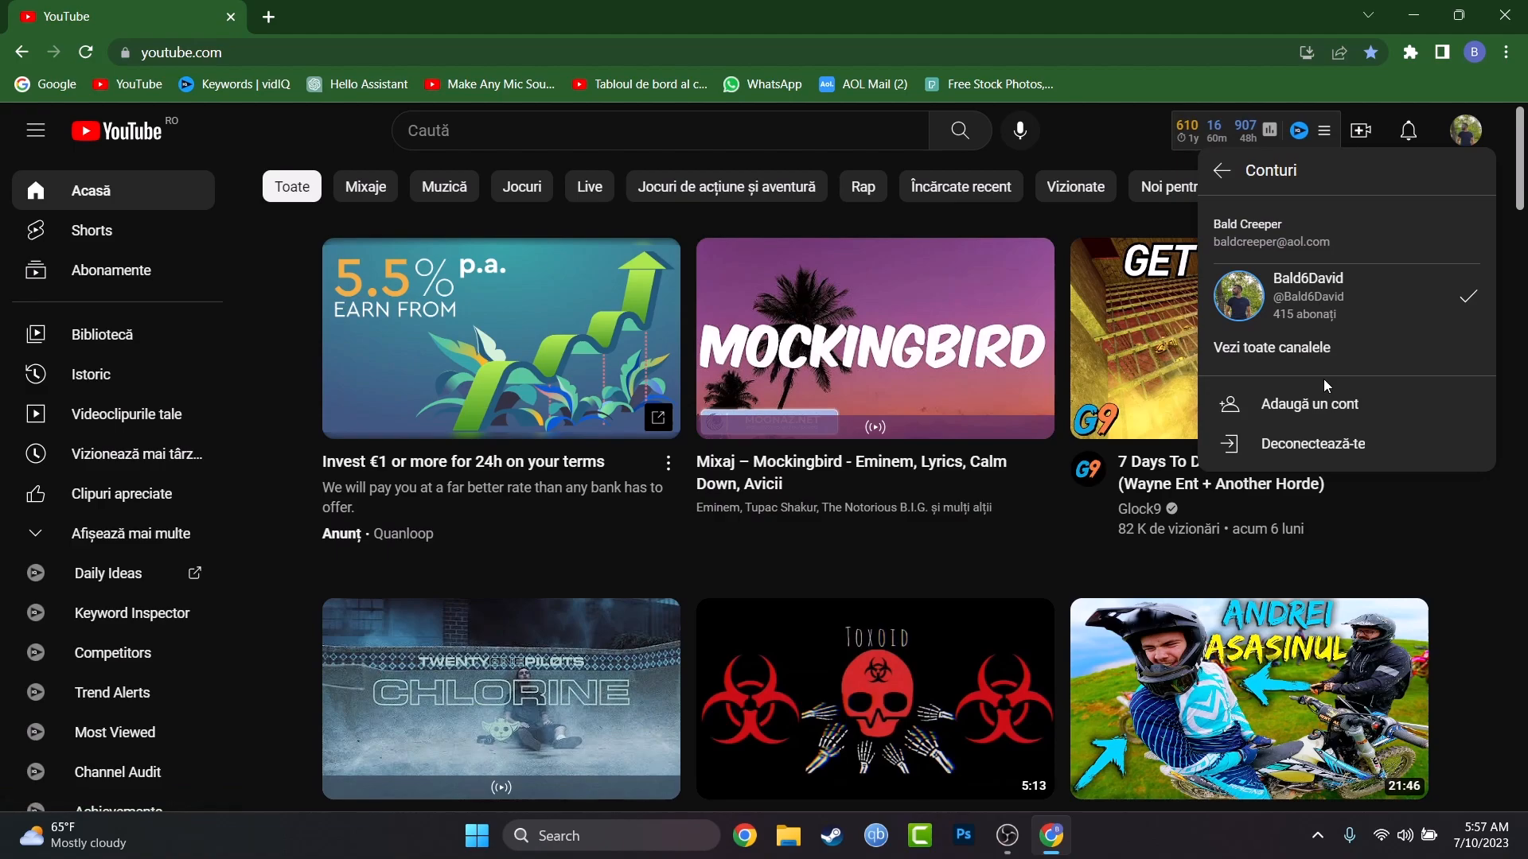
{"action": "left_click", "coordinate": [1387, 414]}
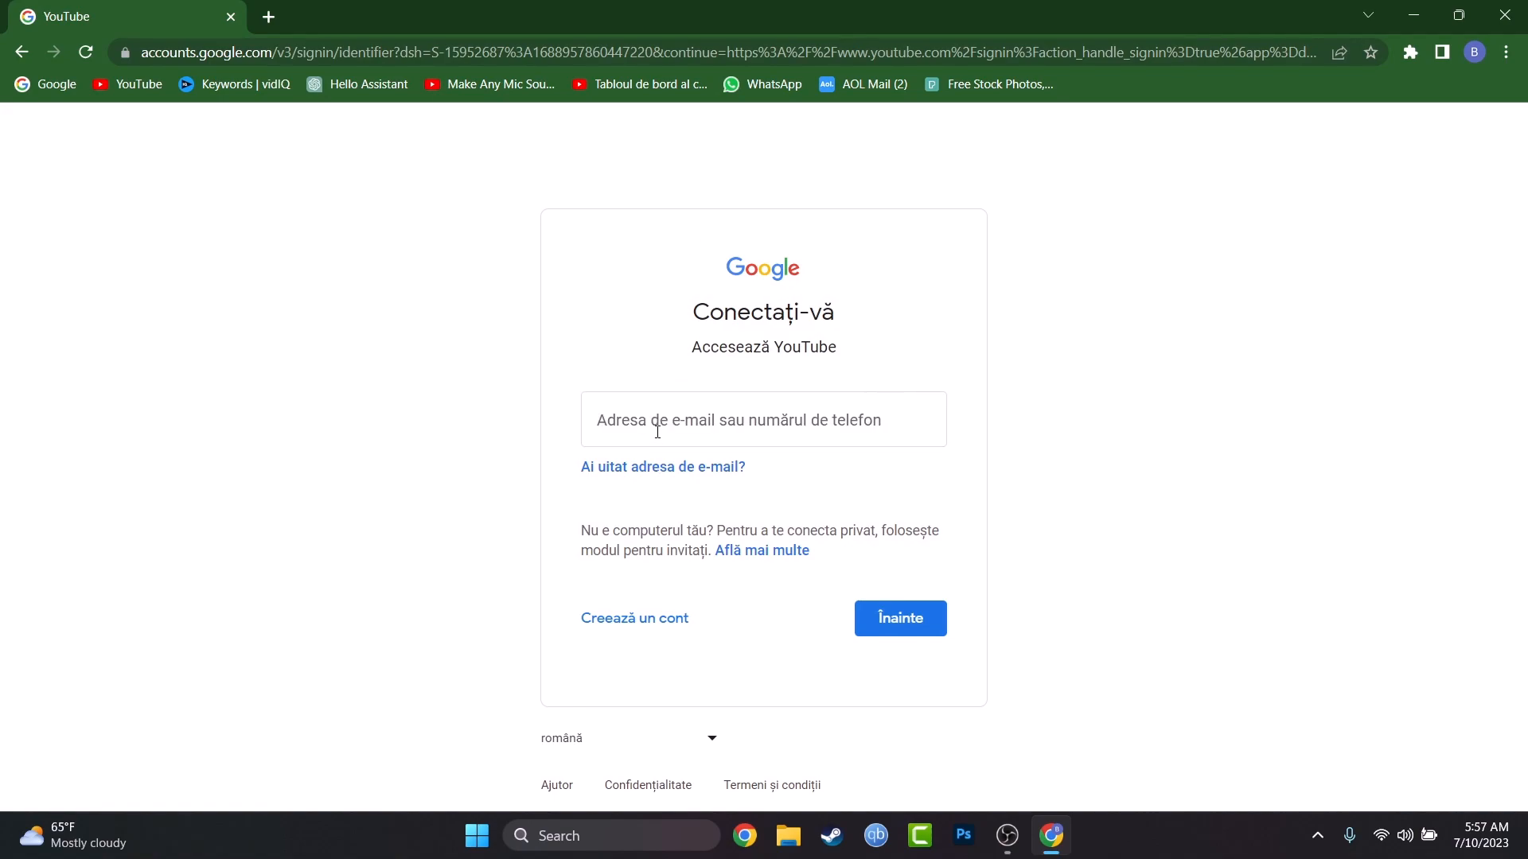
Step: Start creating a new Google account for personal use from the sign-in page
{"action": "left_click", "coordinate": [658, 431]}
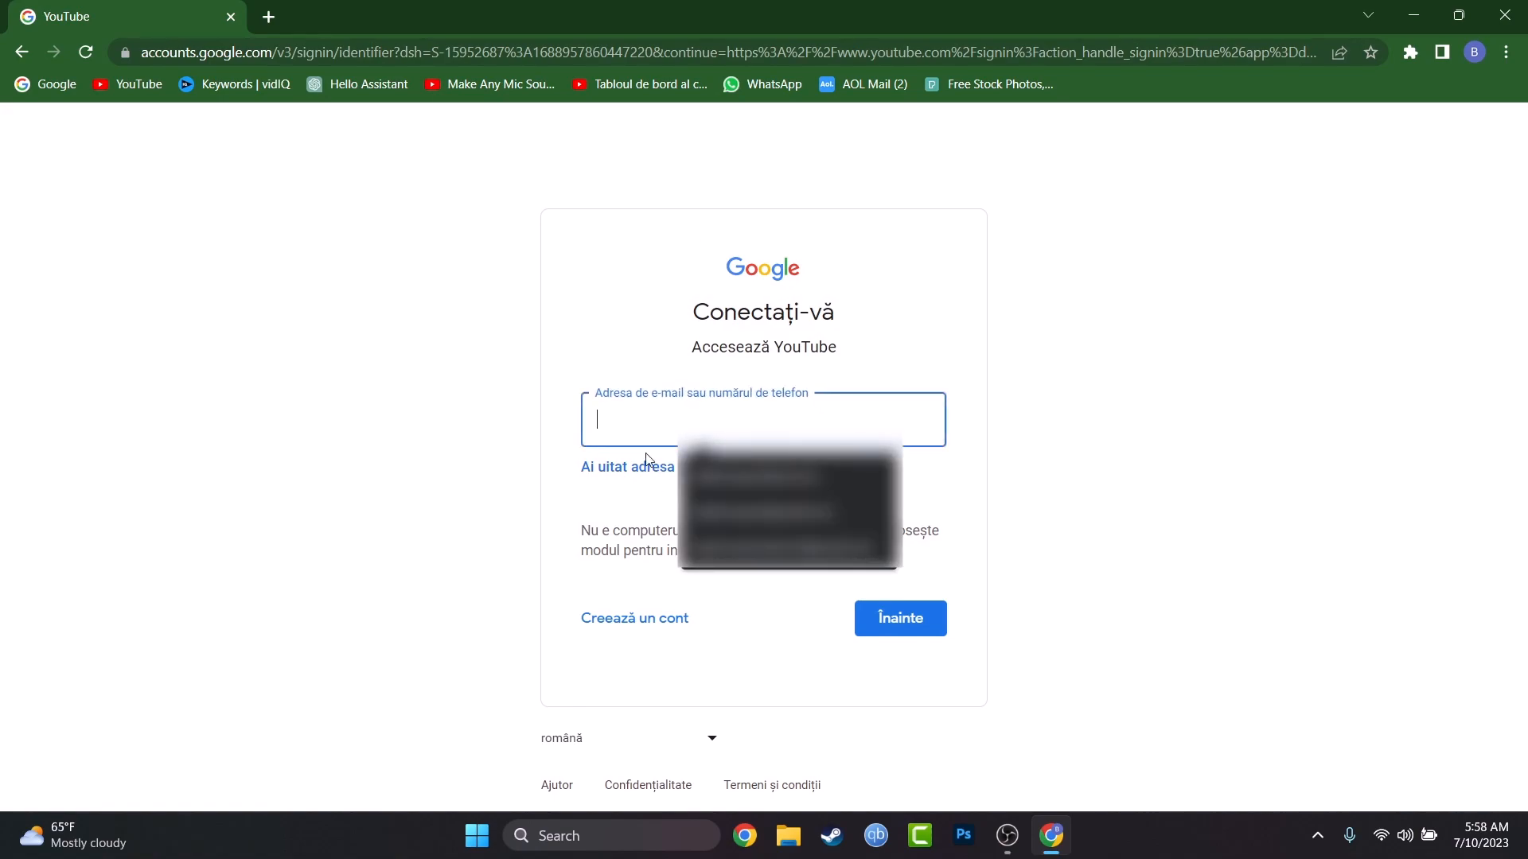
{"action": "left_click", "coordinate": [470, 511]}
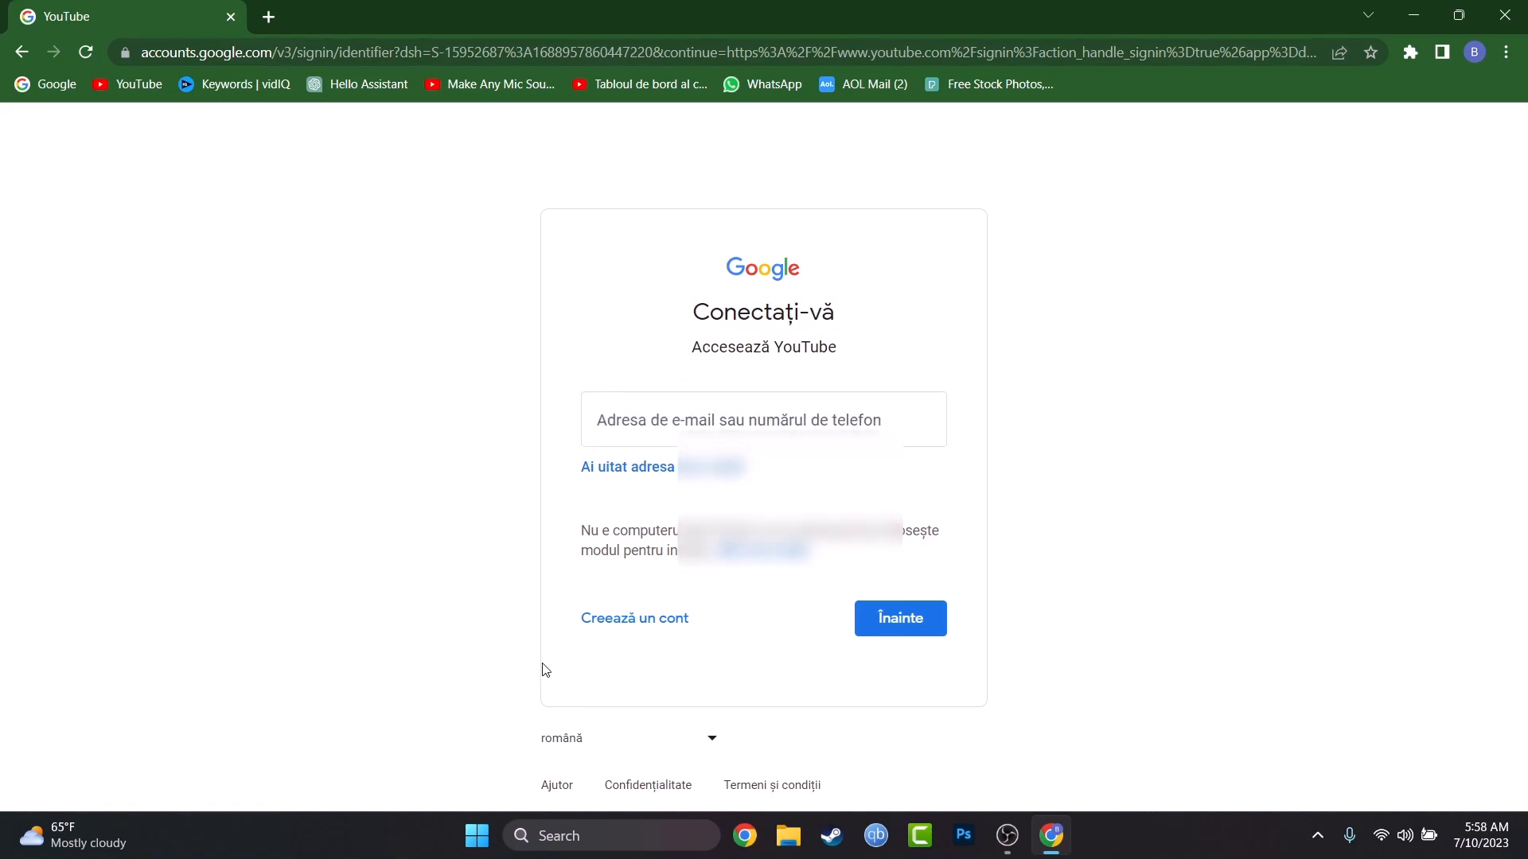
{"action": "left_click", "coordinate": [649, 635]}
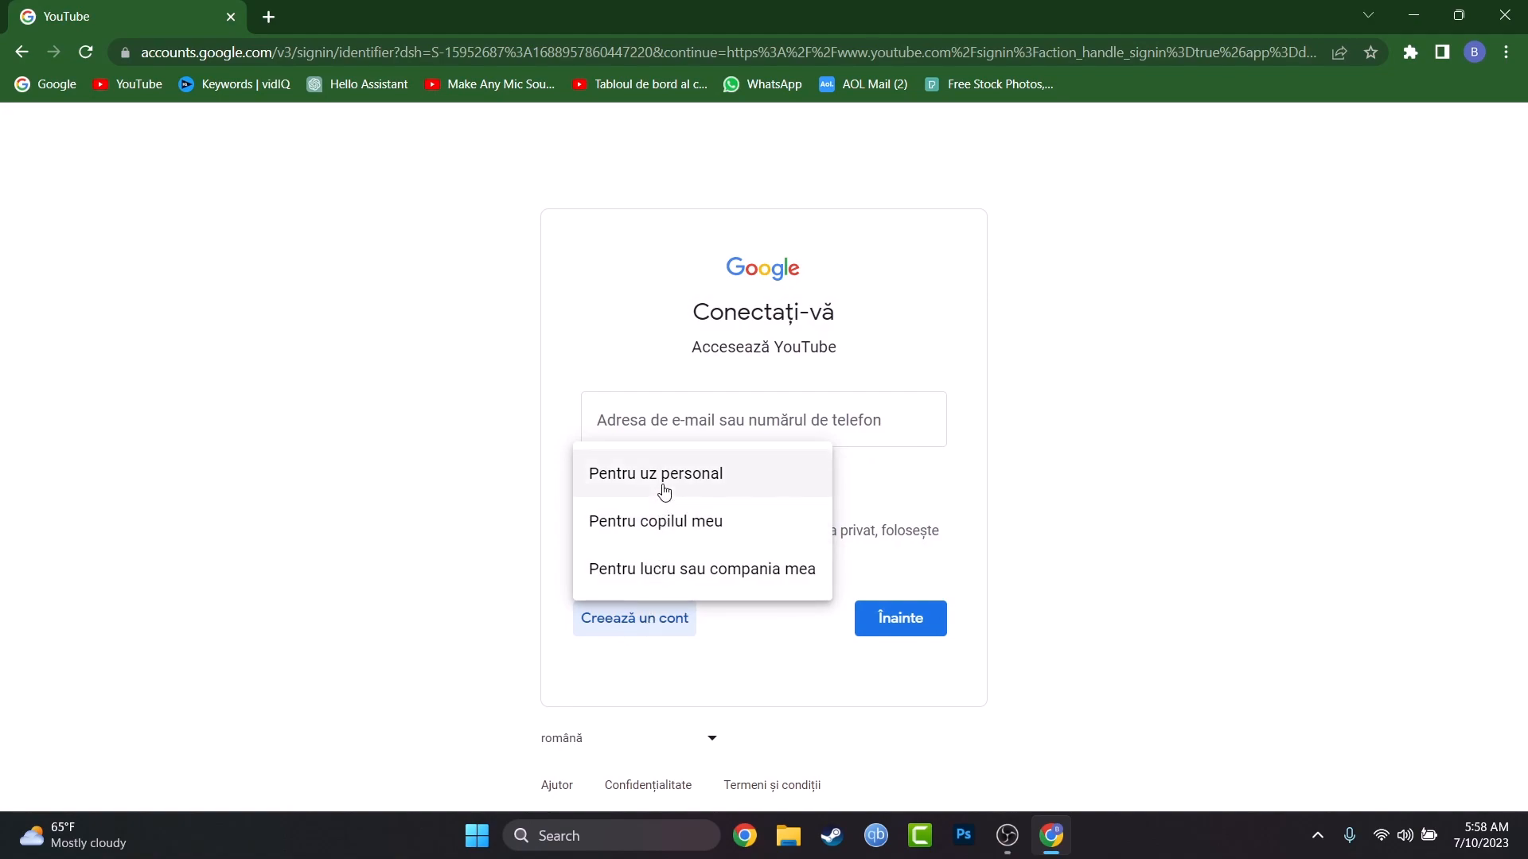
{"action": "left_click", "coordinate": [665, 492]}
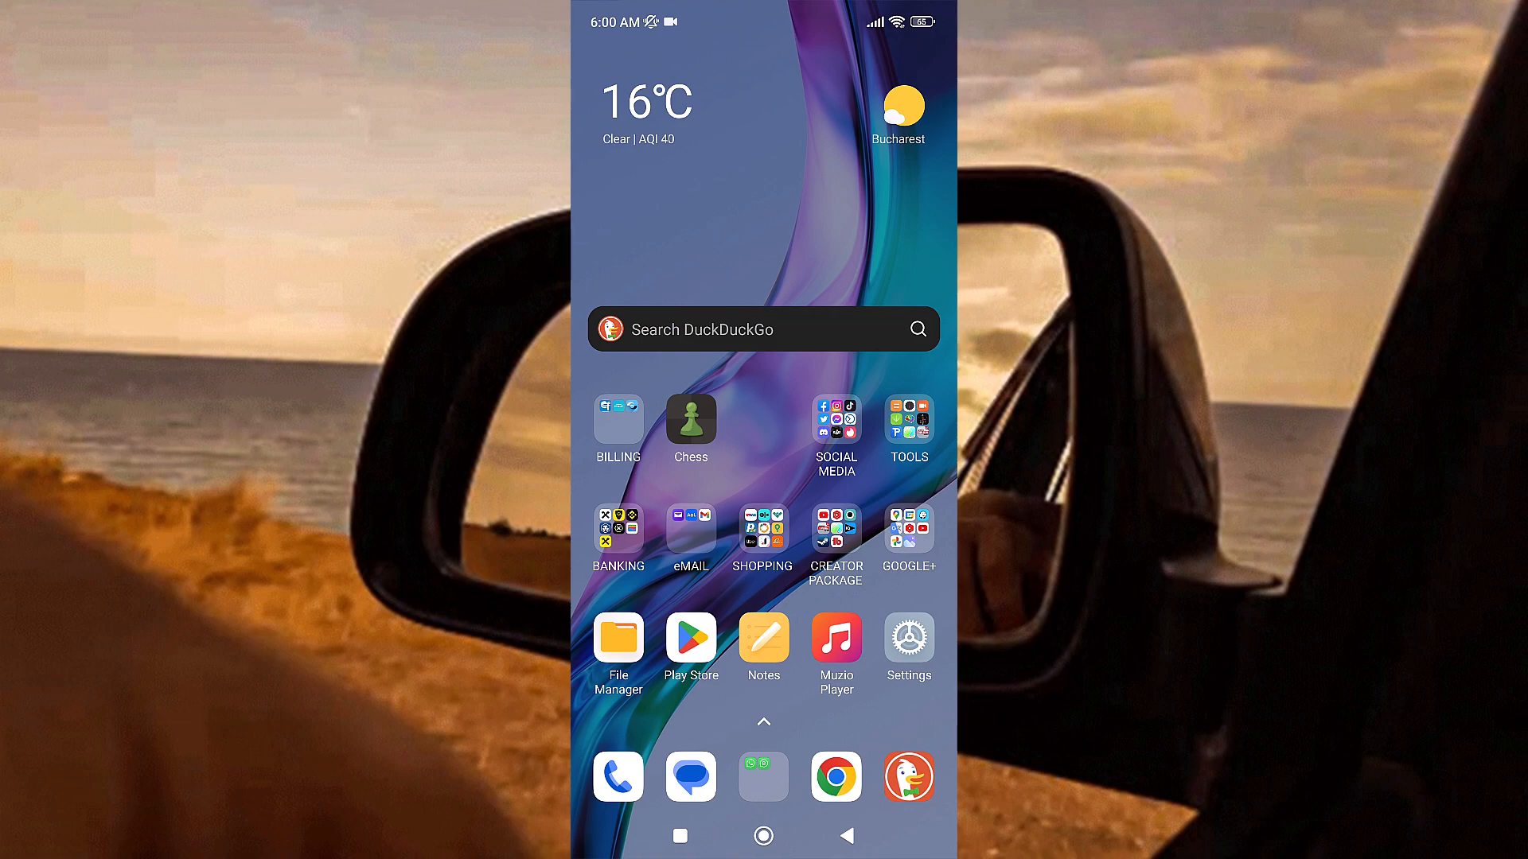
Step: Switch to the YouTube app on the phone and start adding another account from the profile's account list
{"action": "left_click", "coordinate": [909, 528]}
{"action": "left_click", "coordinate": [855, 441]}
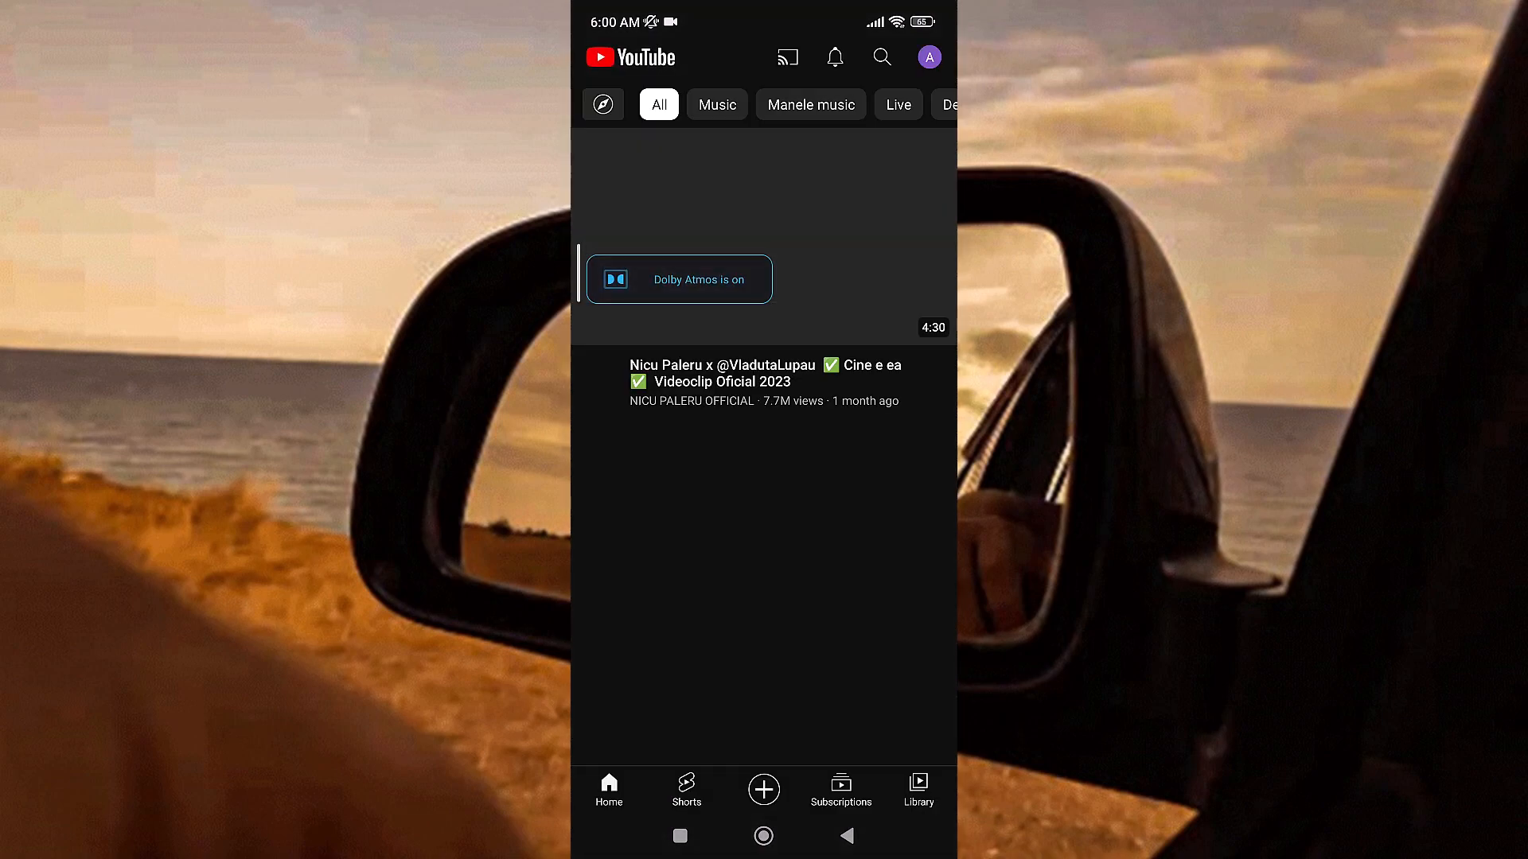
{"action": "scroll", "coordinate": [764, 422], "scroll_direction": "down", "scroll_amount": 1}
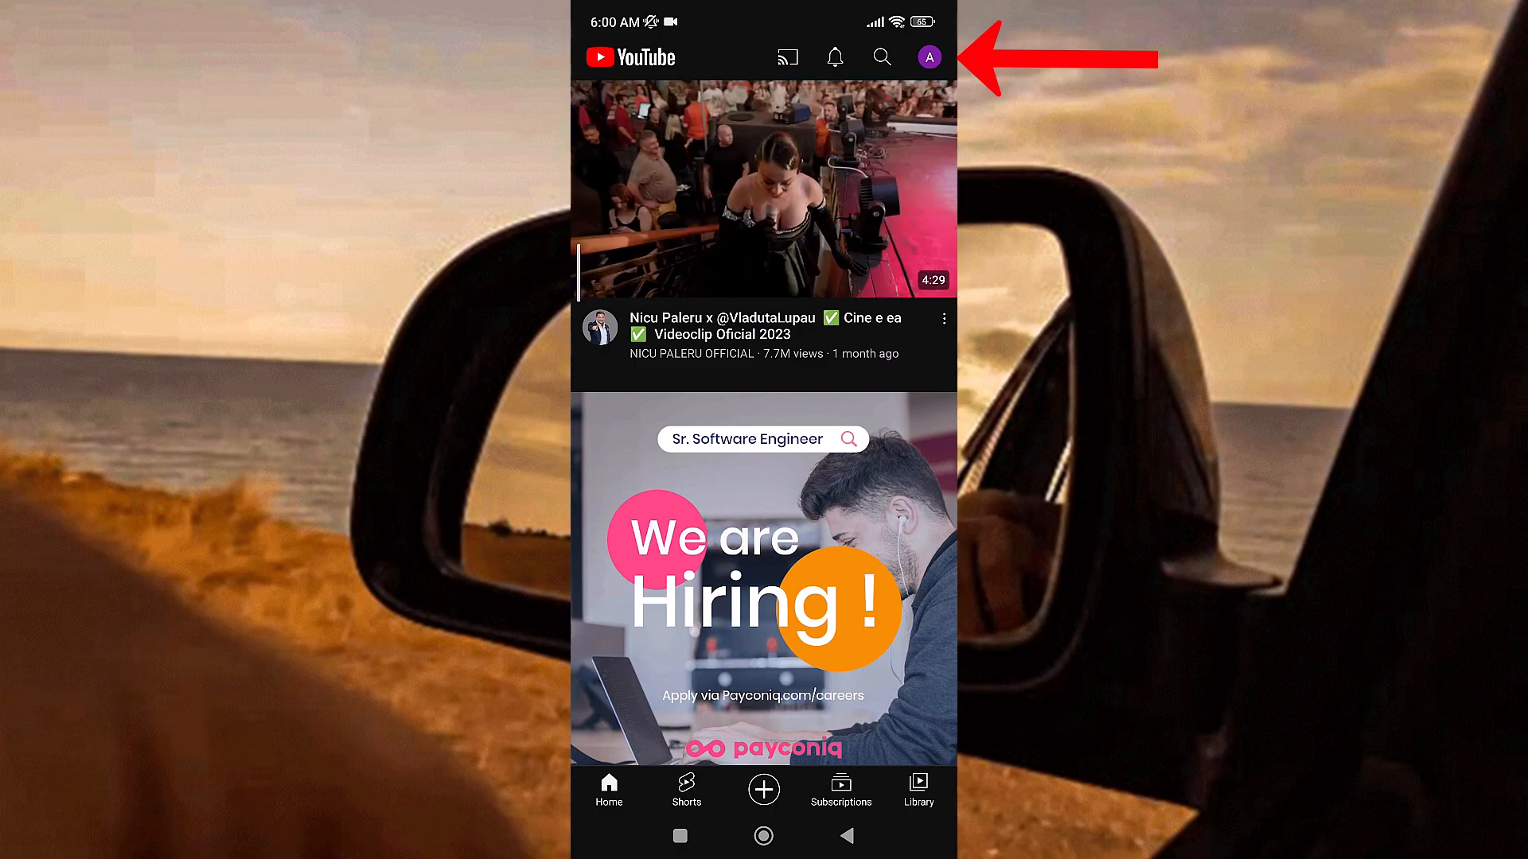
{"action": "left_click", "coordinate": [929, 57]}
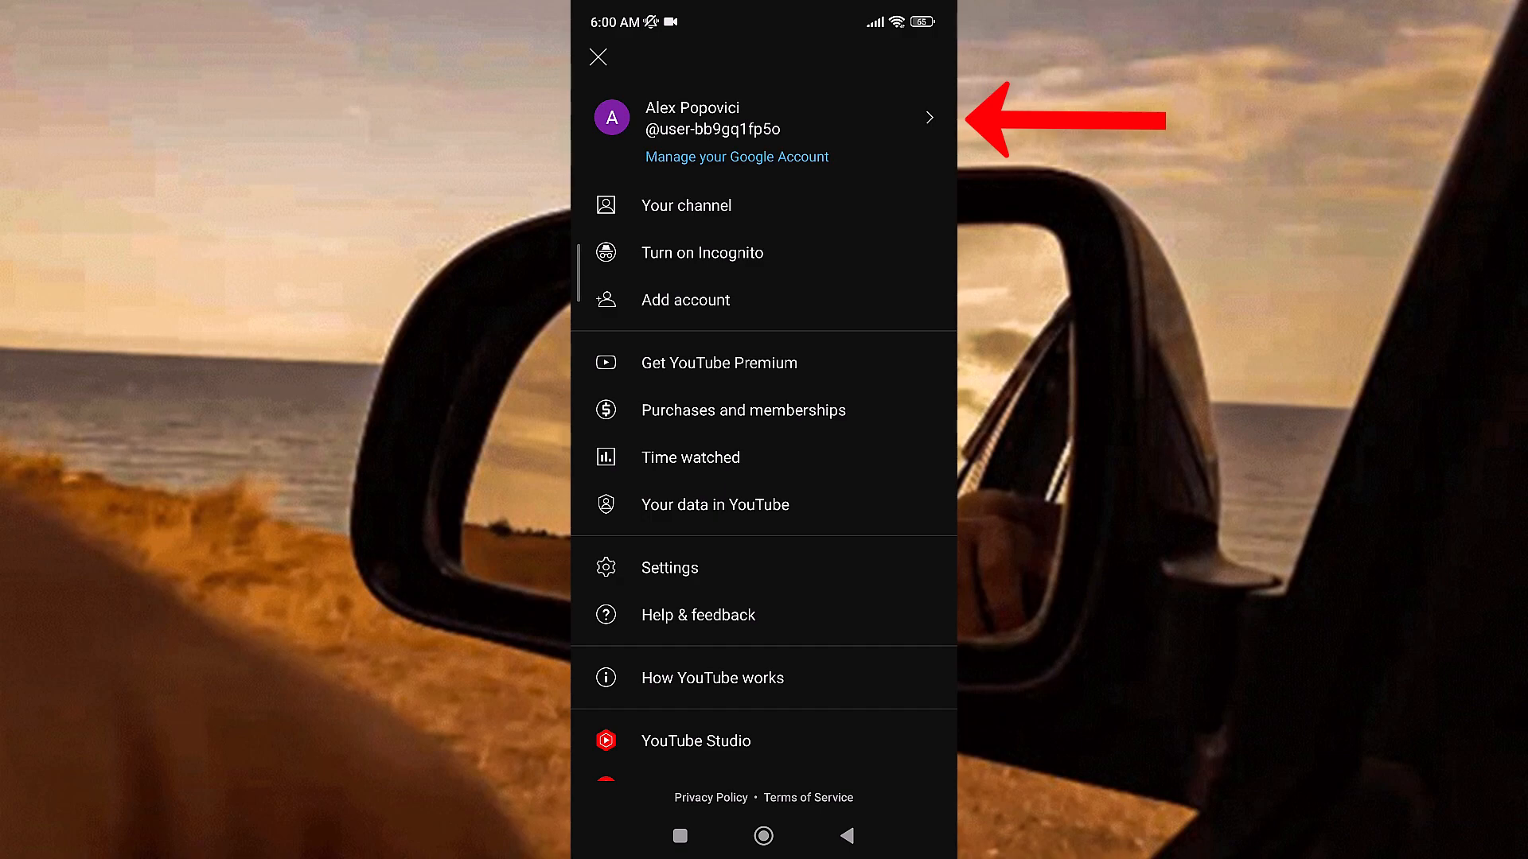
{"action": "left_click", "coordinate": [930, 118]}
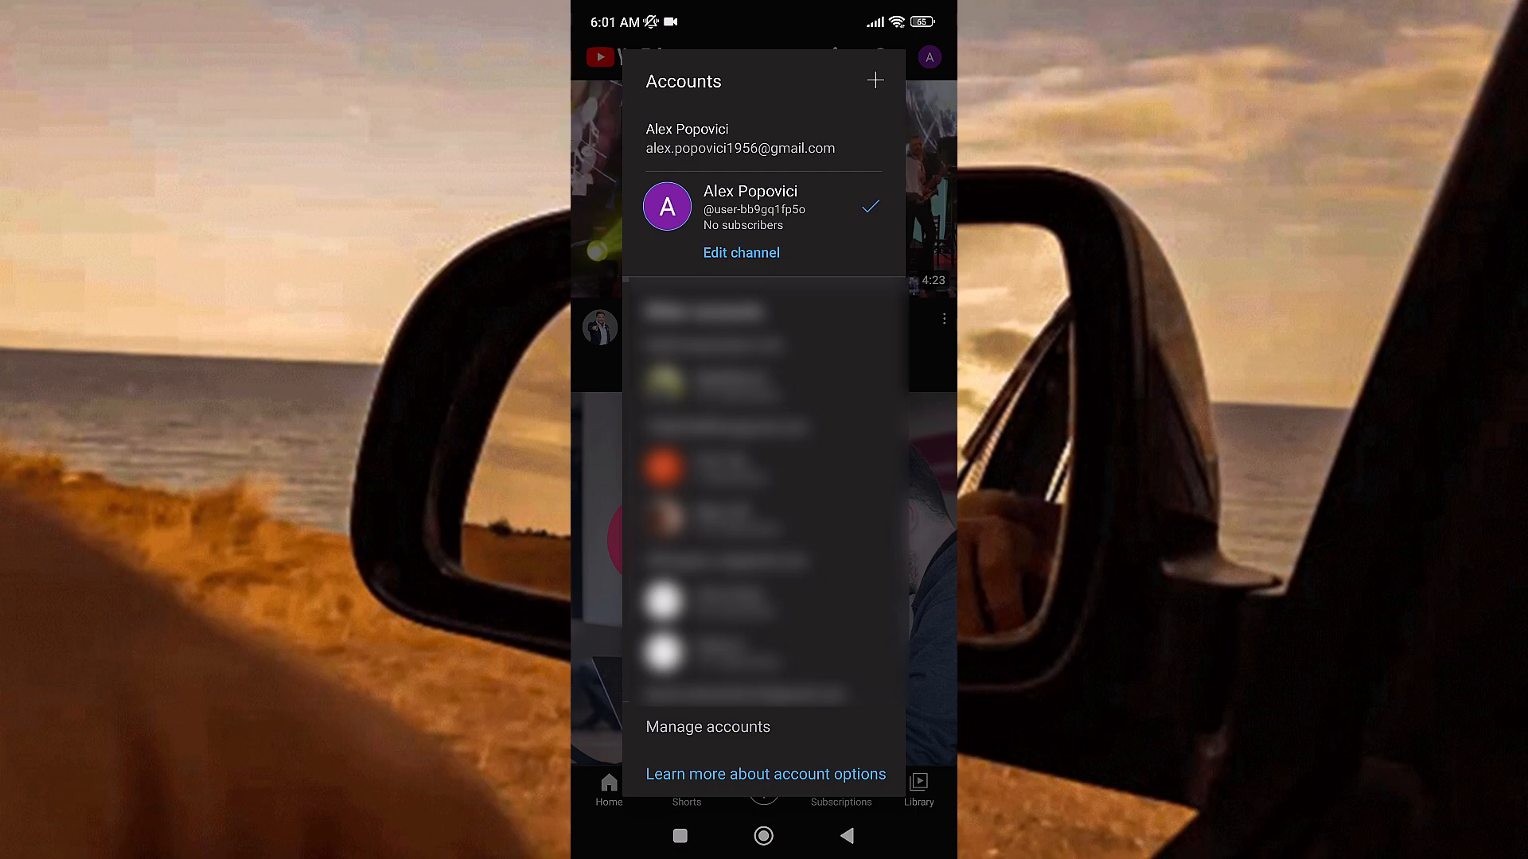
{"action": "left_click", "coordinate": [875, 80]}
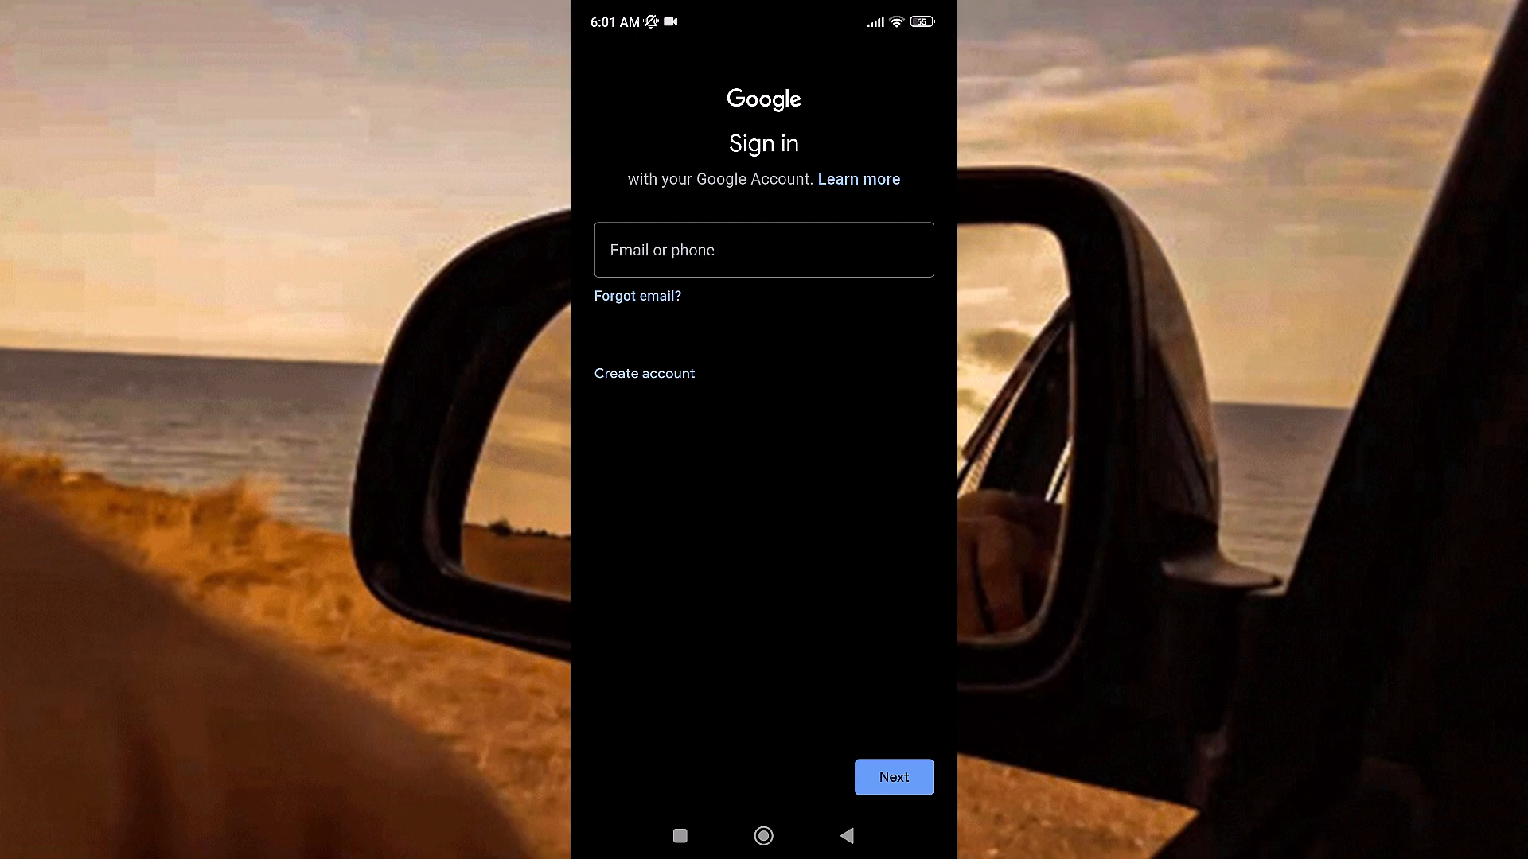
Step: Start creating a new Google account and submit the first and last name
{"action": "left_click", "coordinate": [645, 374]}
{"action": "left_click", "coordinate": [639, 422]}
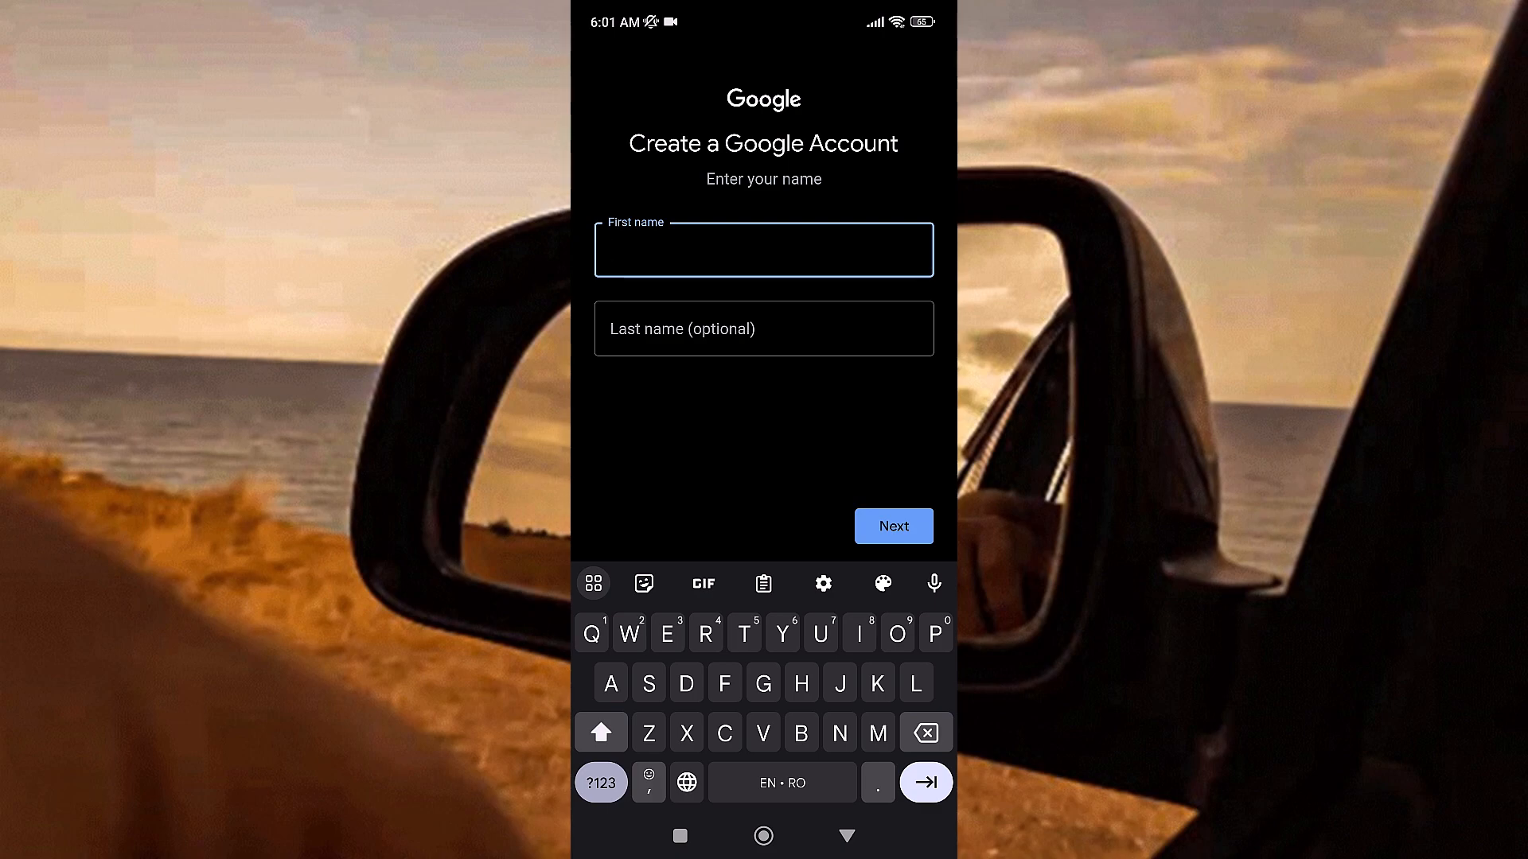
{"action": "key", "text": "Tab"}
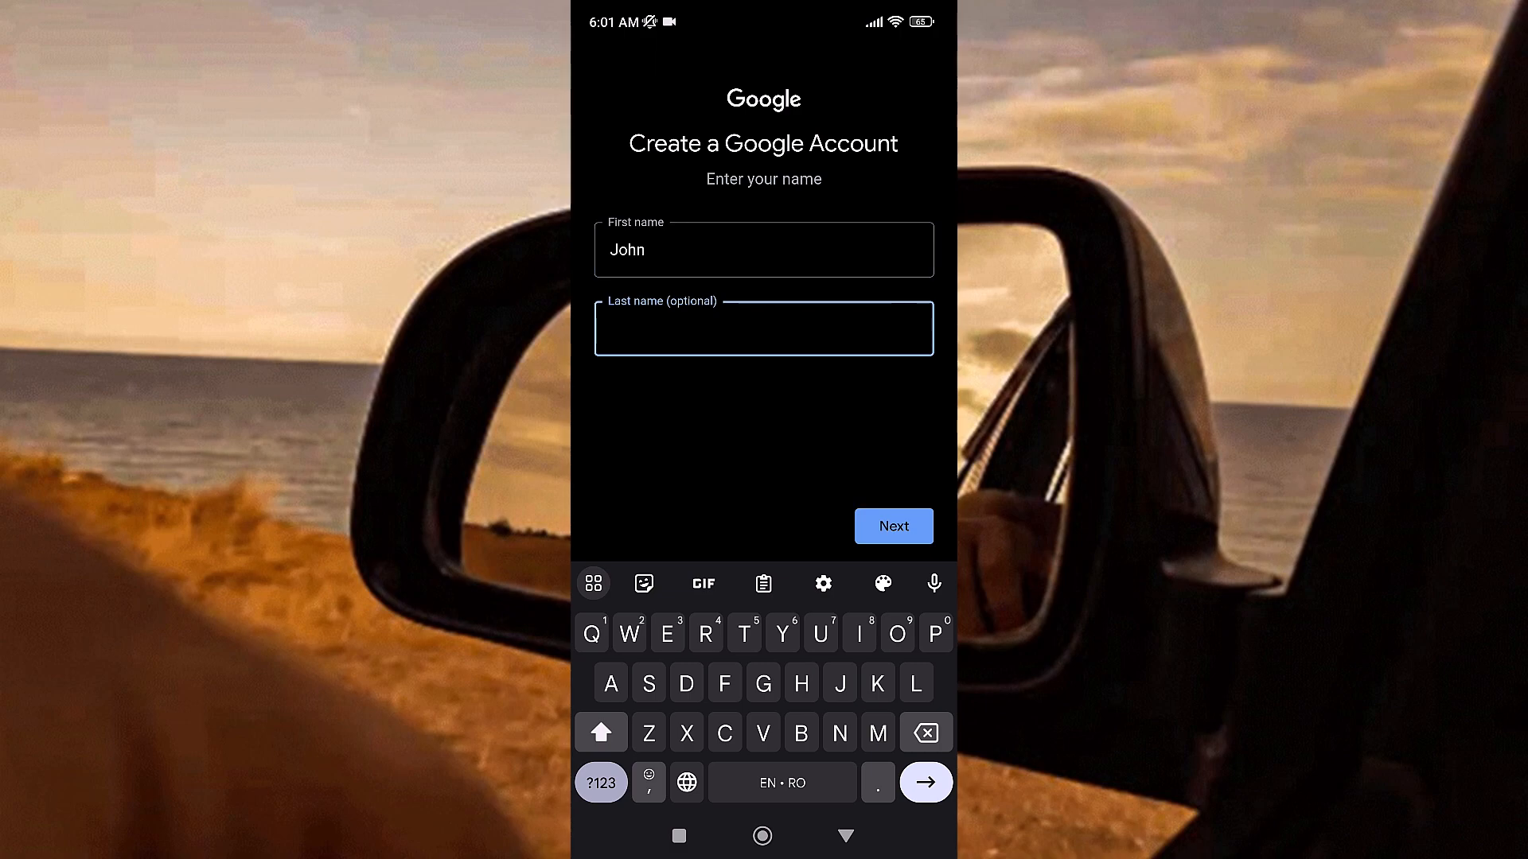
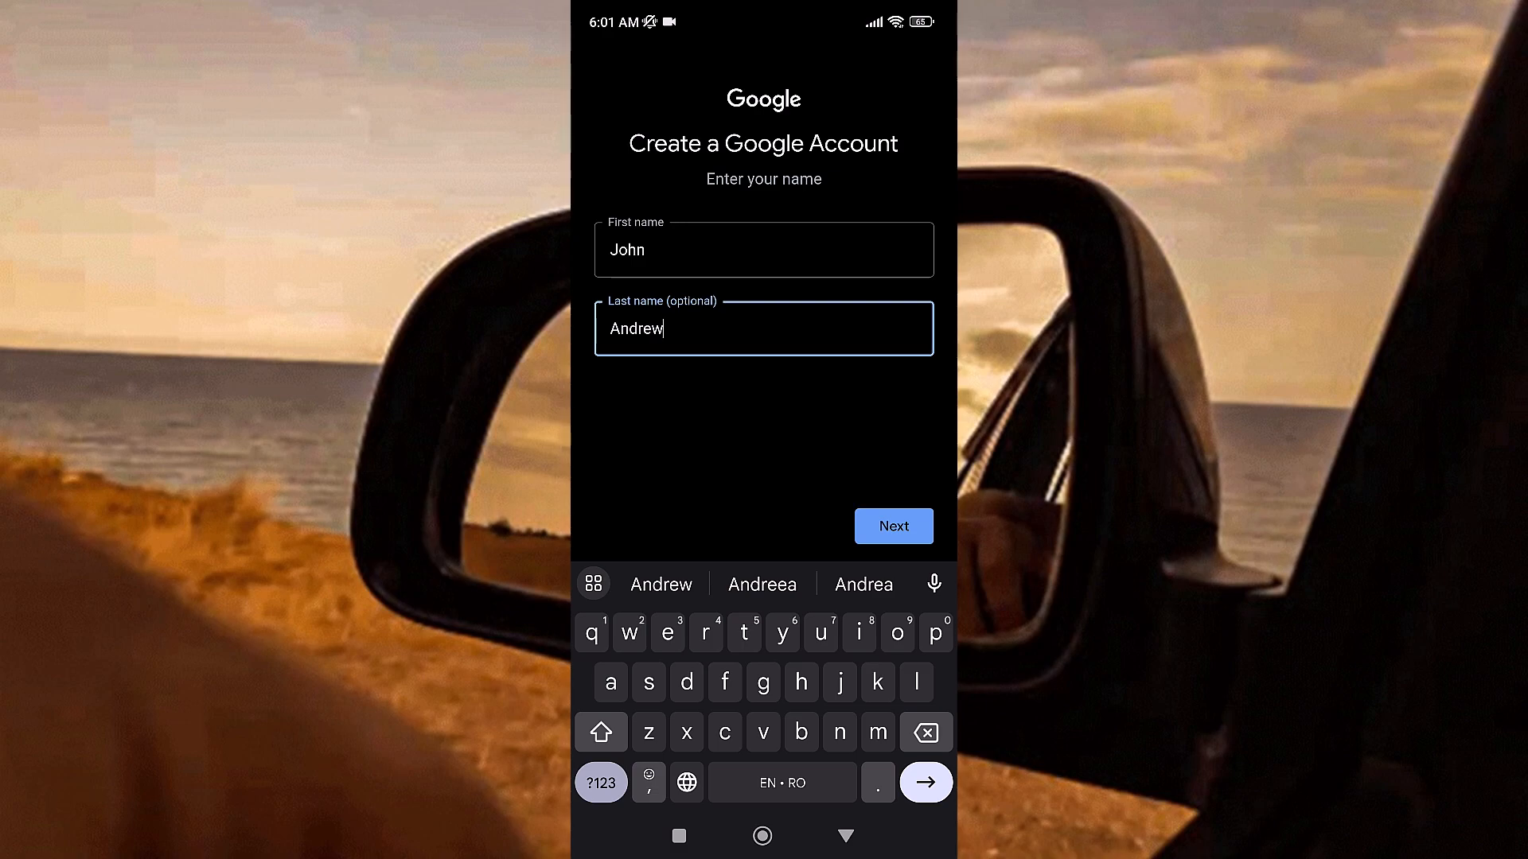
{"action": "key", "text": "Return"}
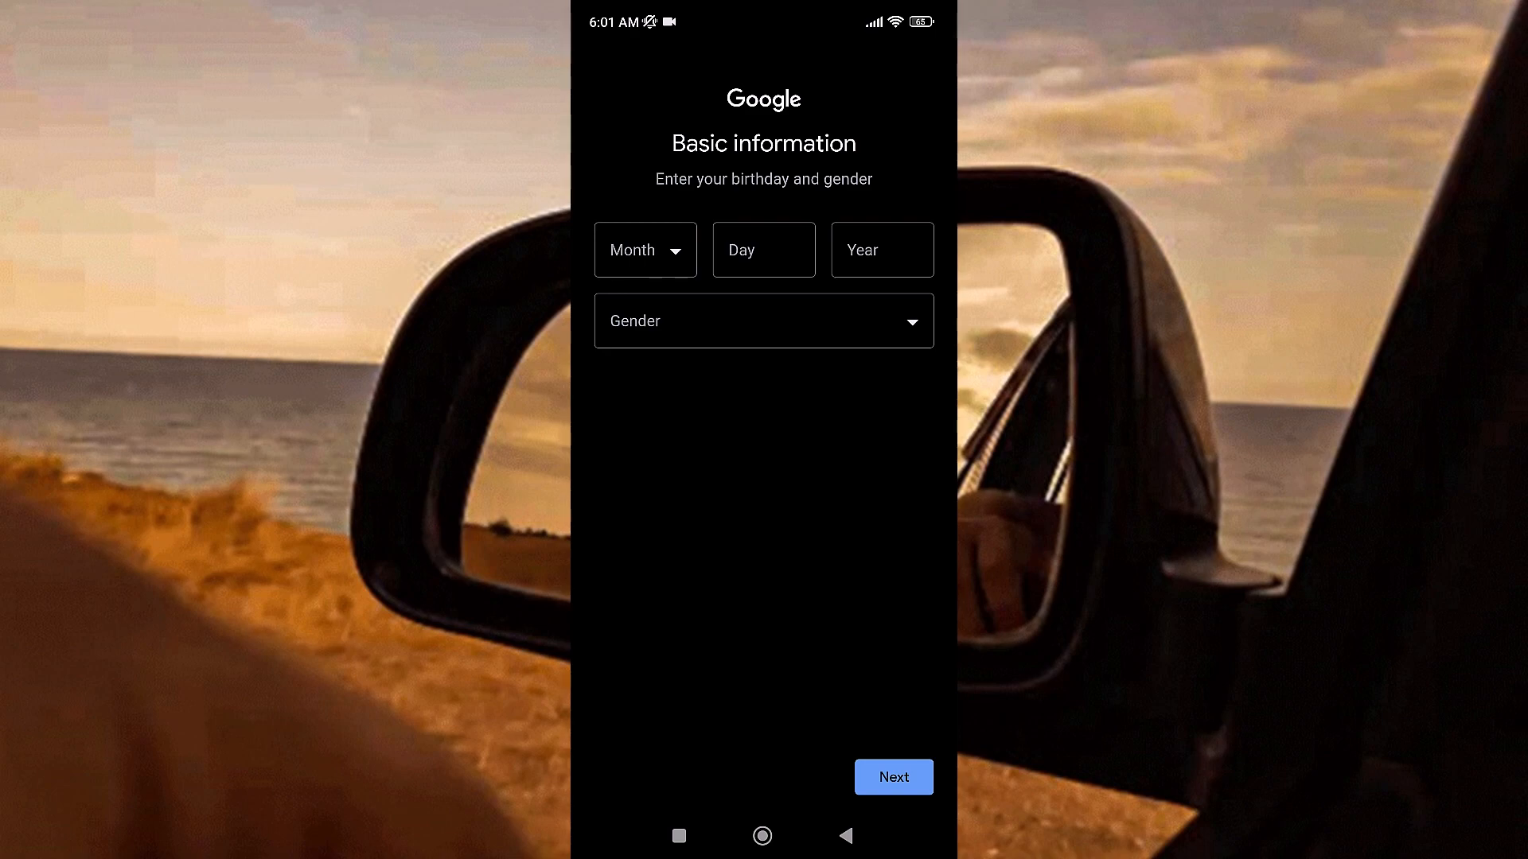
Step: Fill in the date of birth, set the gender to Male, and submit the basic information
{"action": "left_click", "coordinate": [645, 250]}
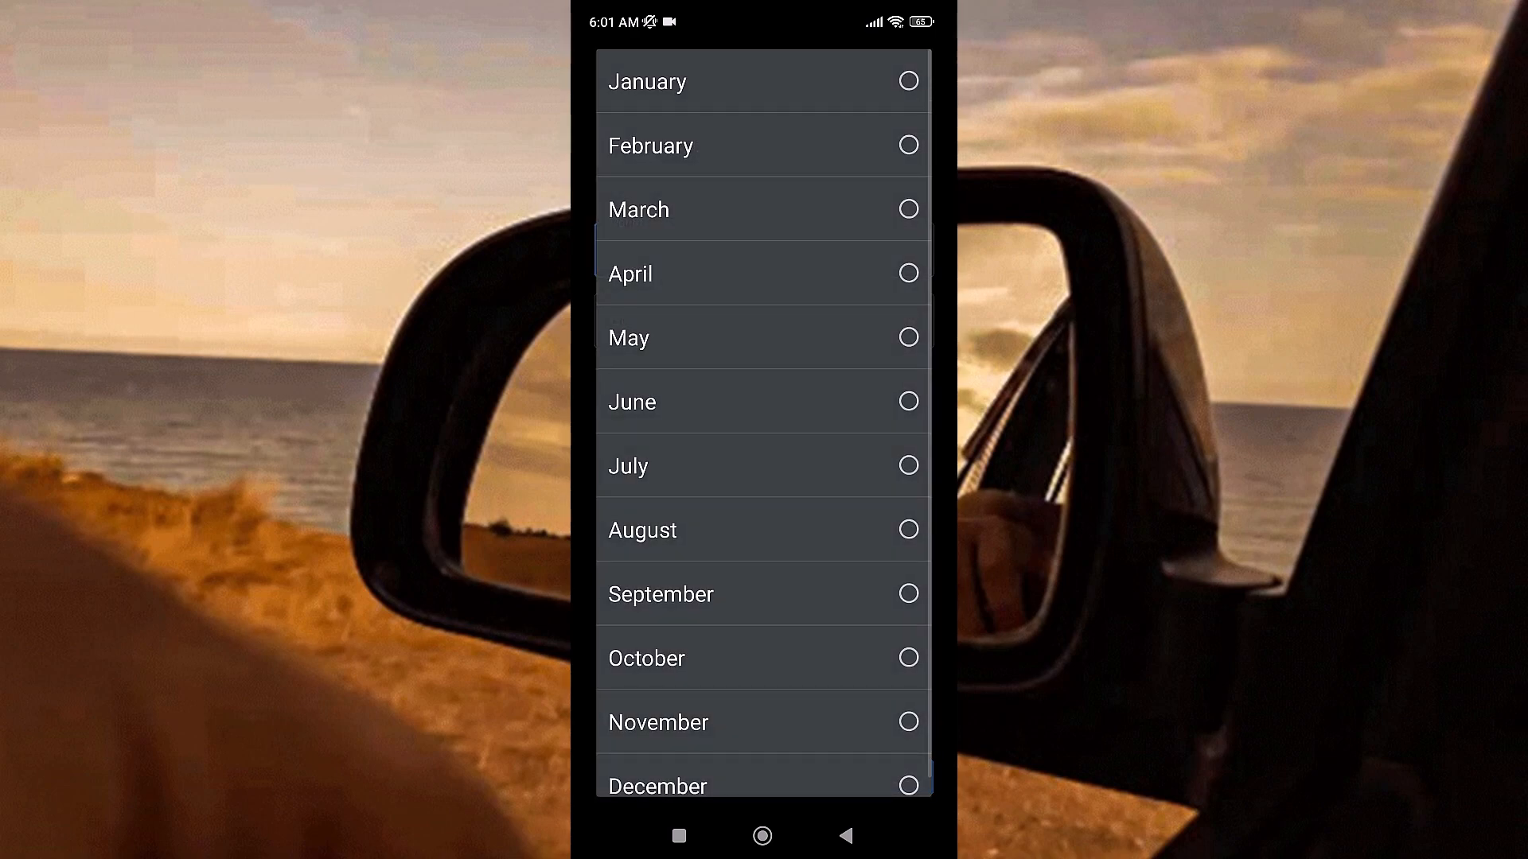
{"action": "left_click", "coordinate": [660, 594]}
{"action": "left_click", "coordinate": [763, 250]}
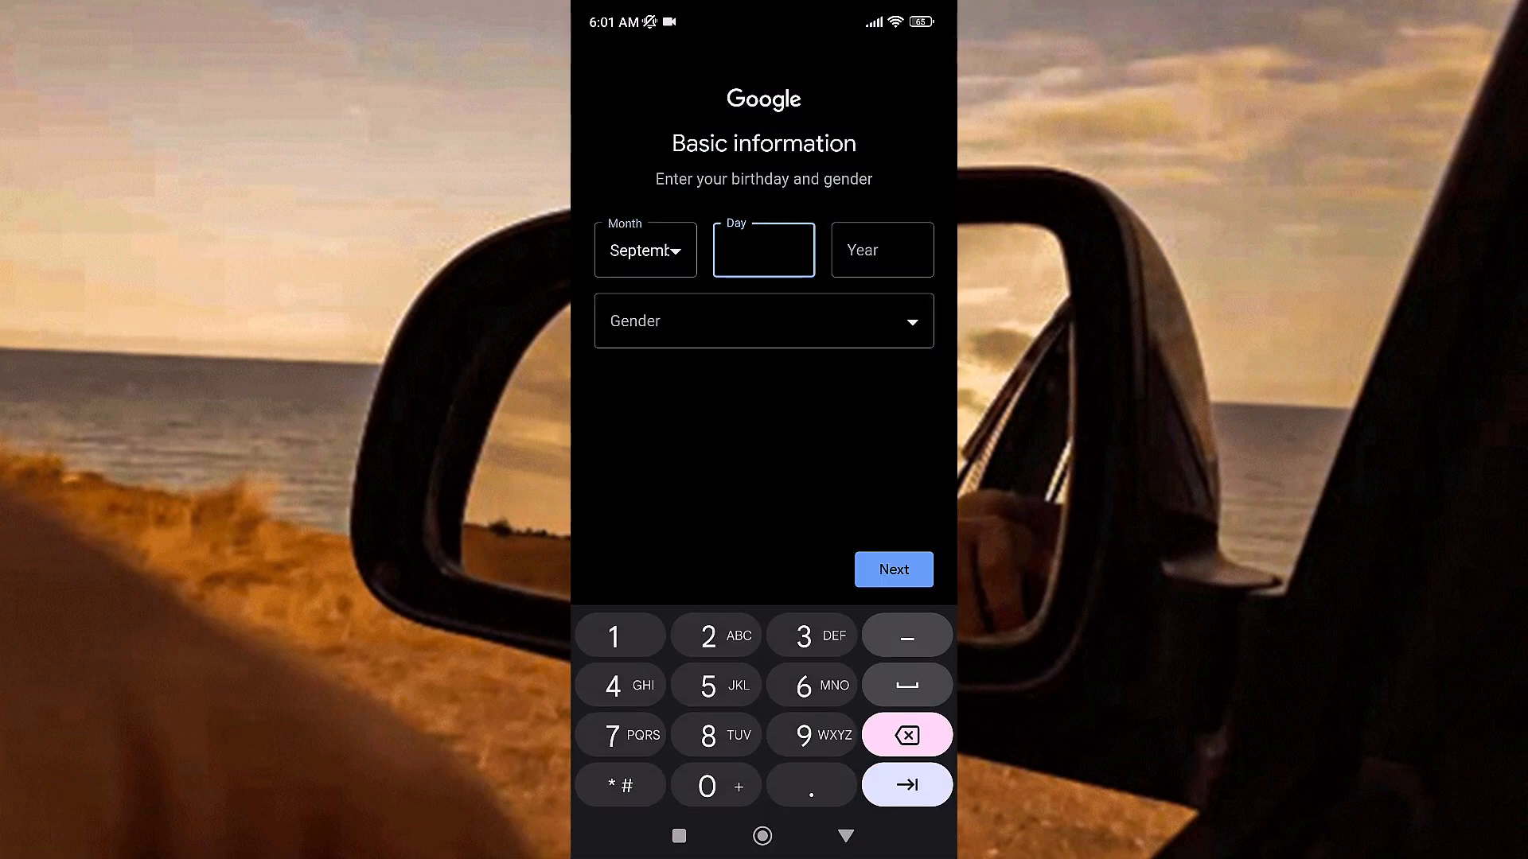
{"action": "type", "text": "15"}
{"action": "type", "text": "2001"}
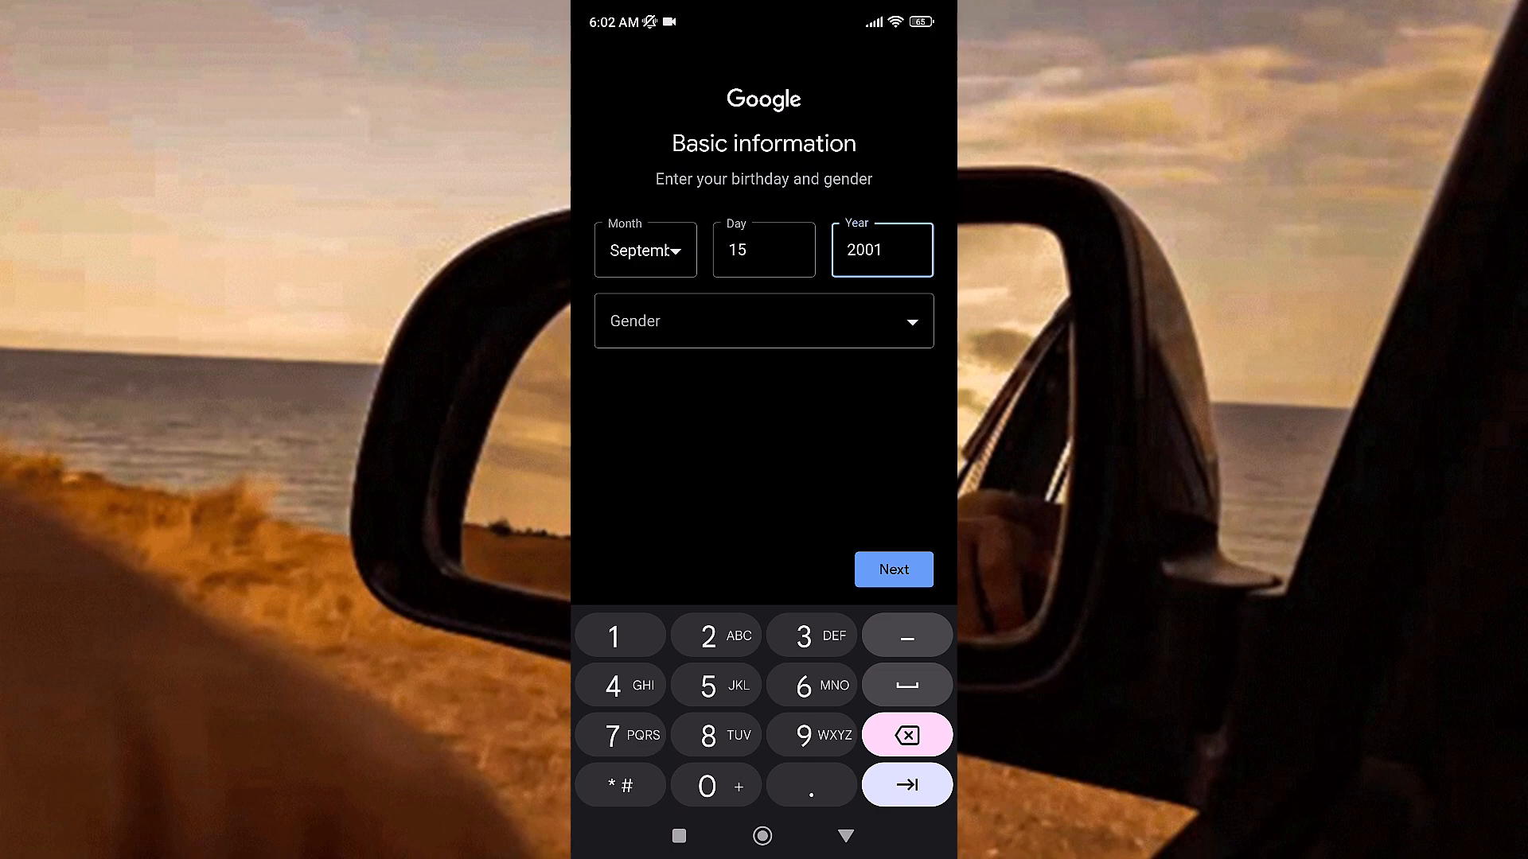
{"action": "left_click", "coordinate": [764, 320]}
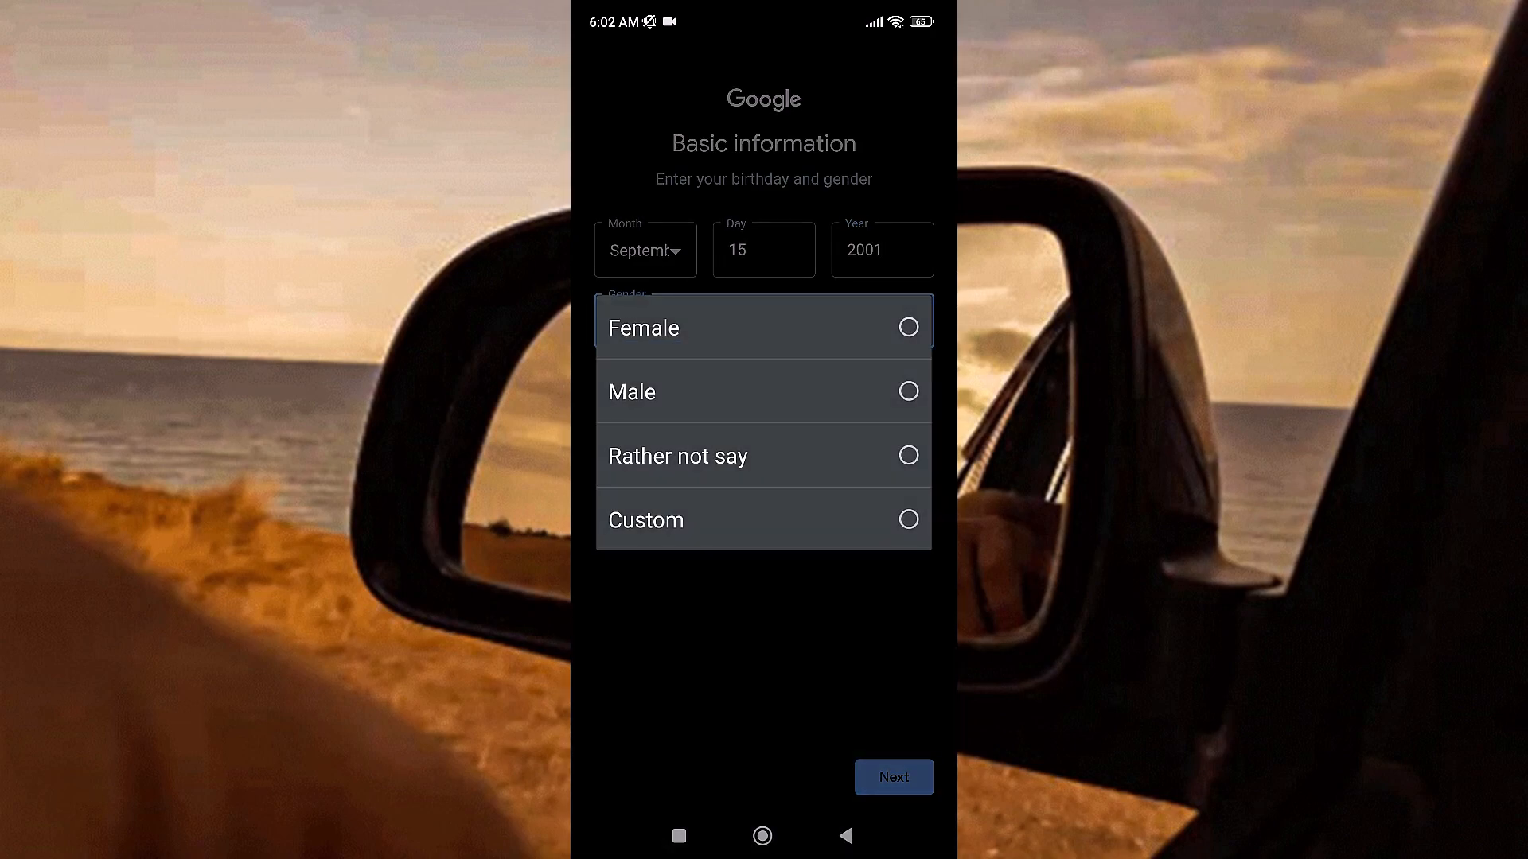
{"action": "left_click", "coordinate": [632, 391]}
{"action": "left_click", "coordinate": [893, 777]}
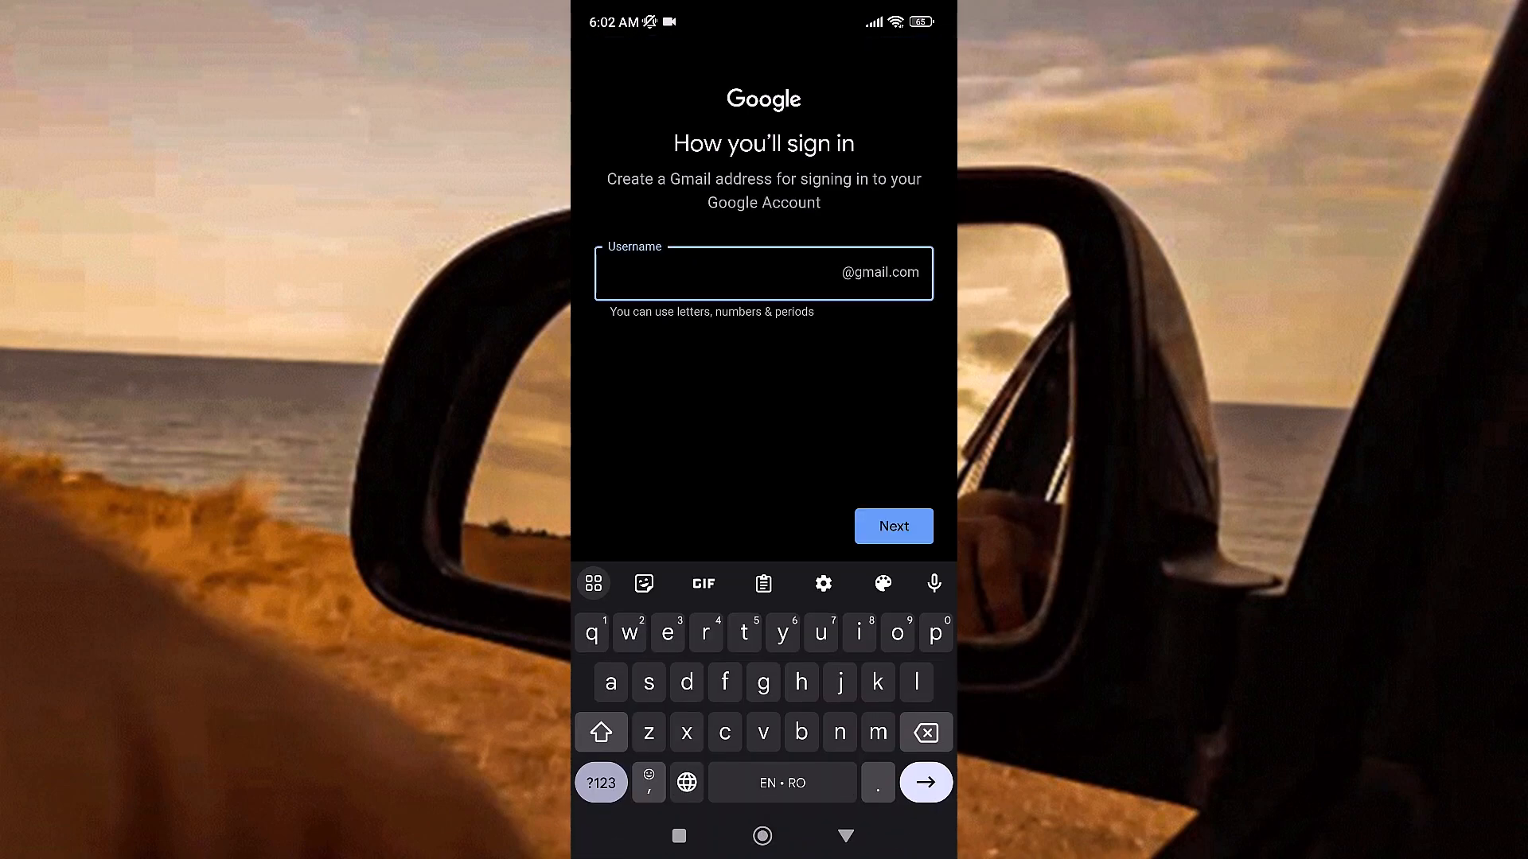
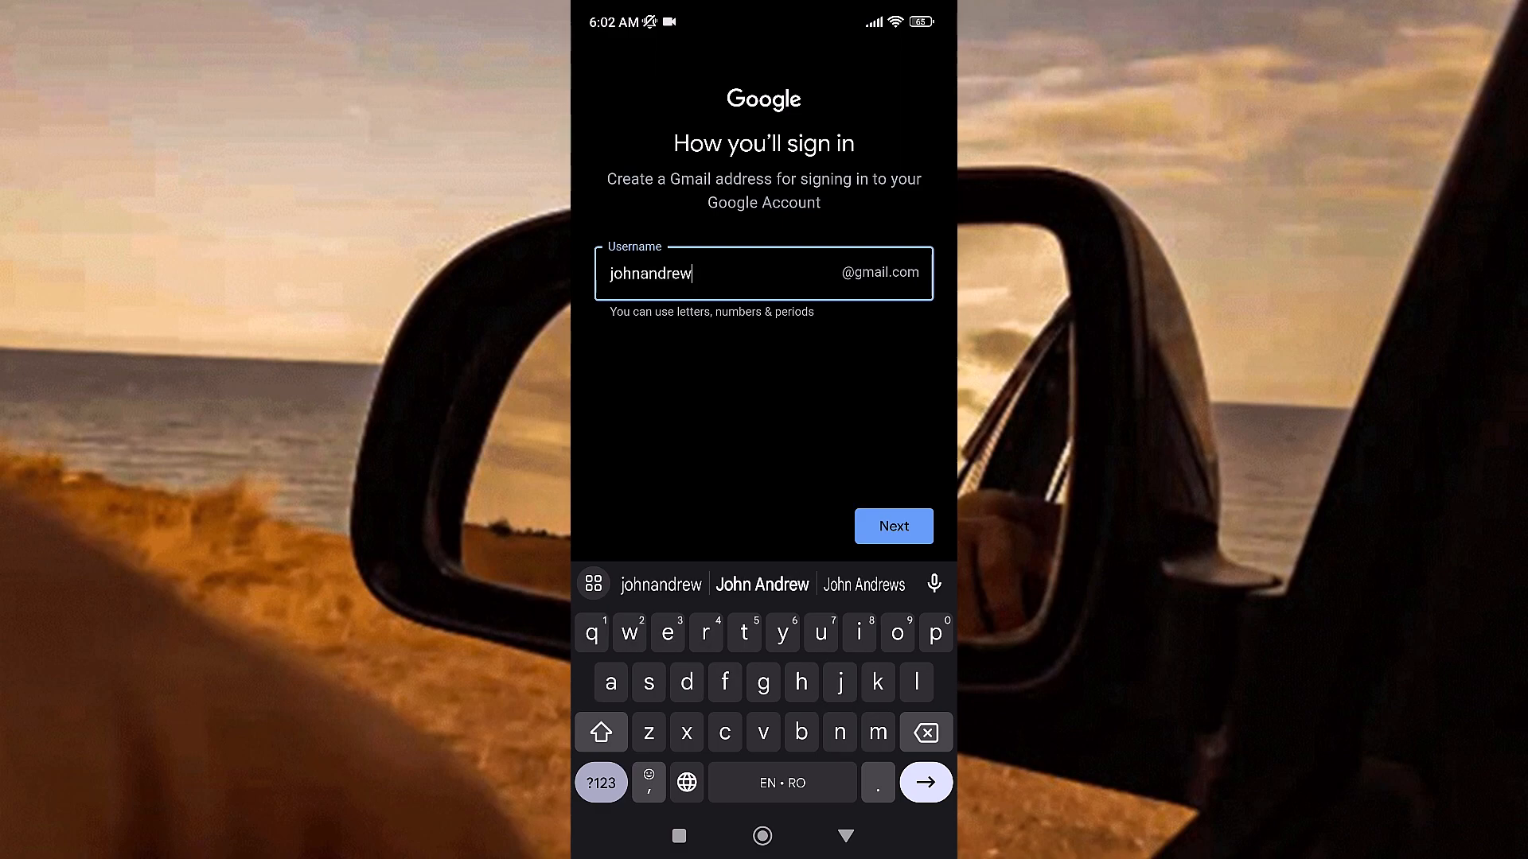
Step: Enter the first and last name separated by a period as the Gmail username and submit it
{"action": "left_click_drag", "start_coordinate": [639, 273], "coordinate": [651, 273]}
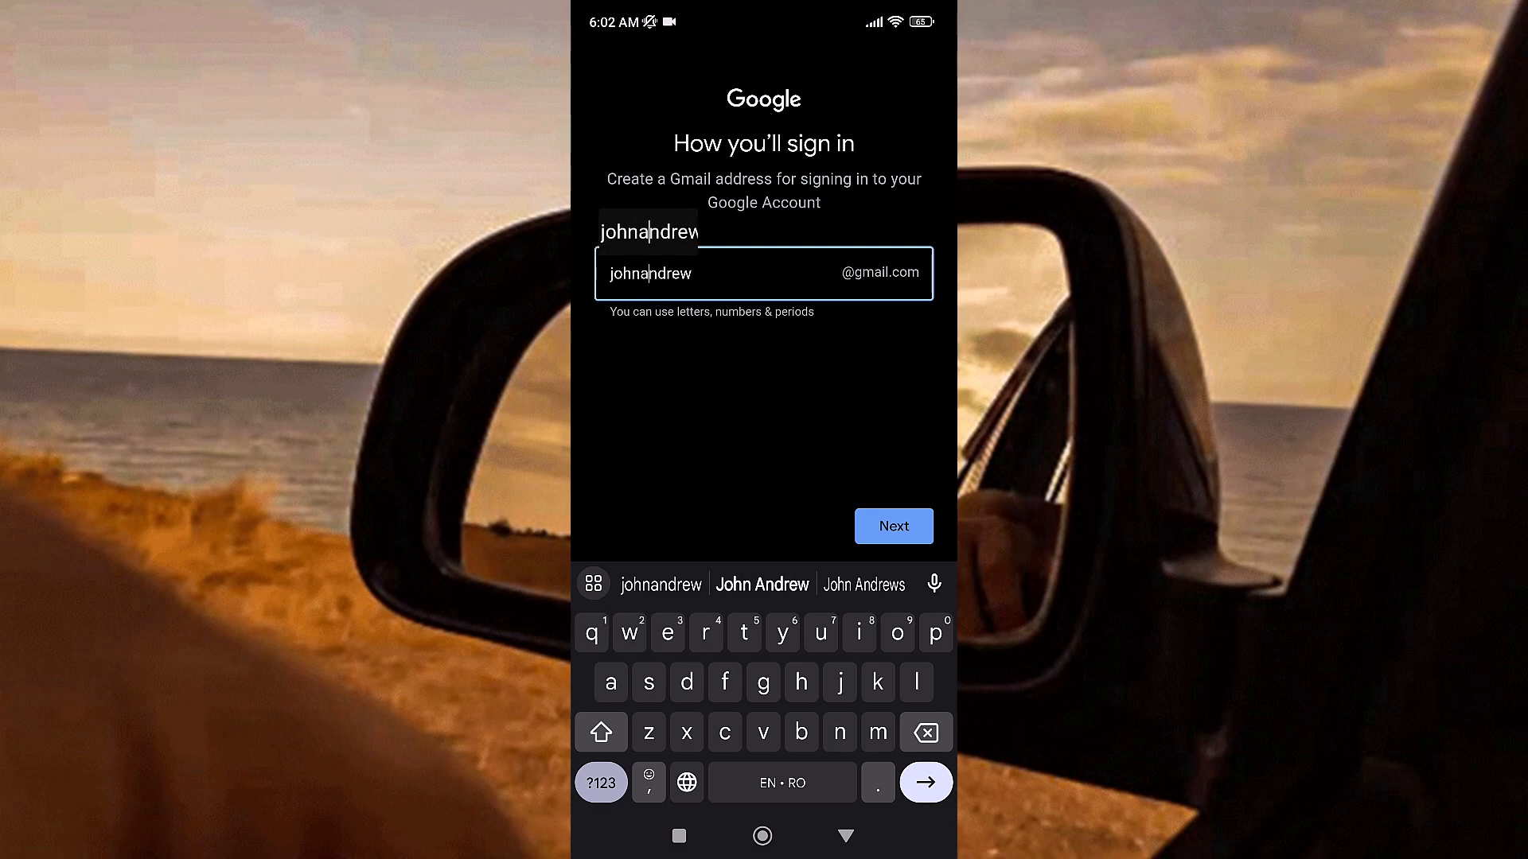
{"action": "key", "text": "BackSpace"}
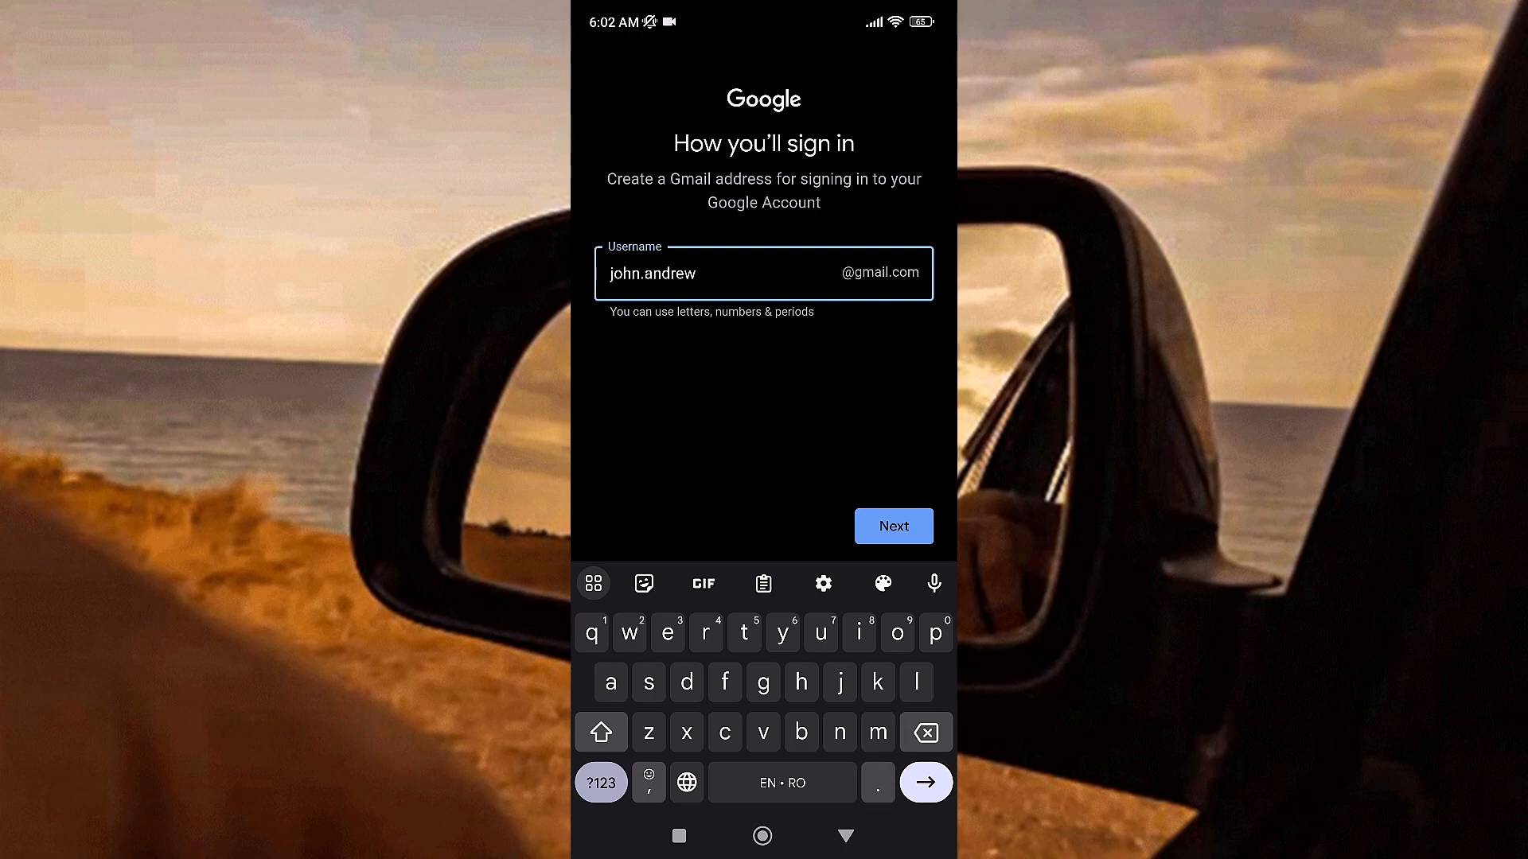
{"action": "left_click", "coordinate": [894, 526]}
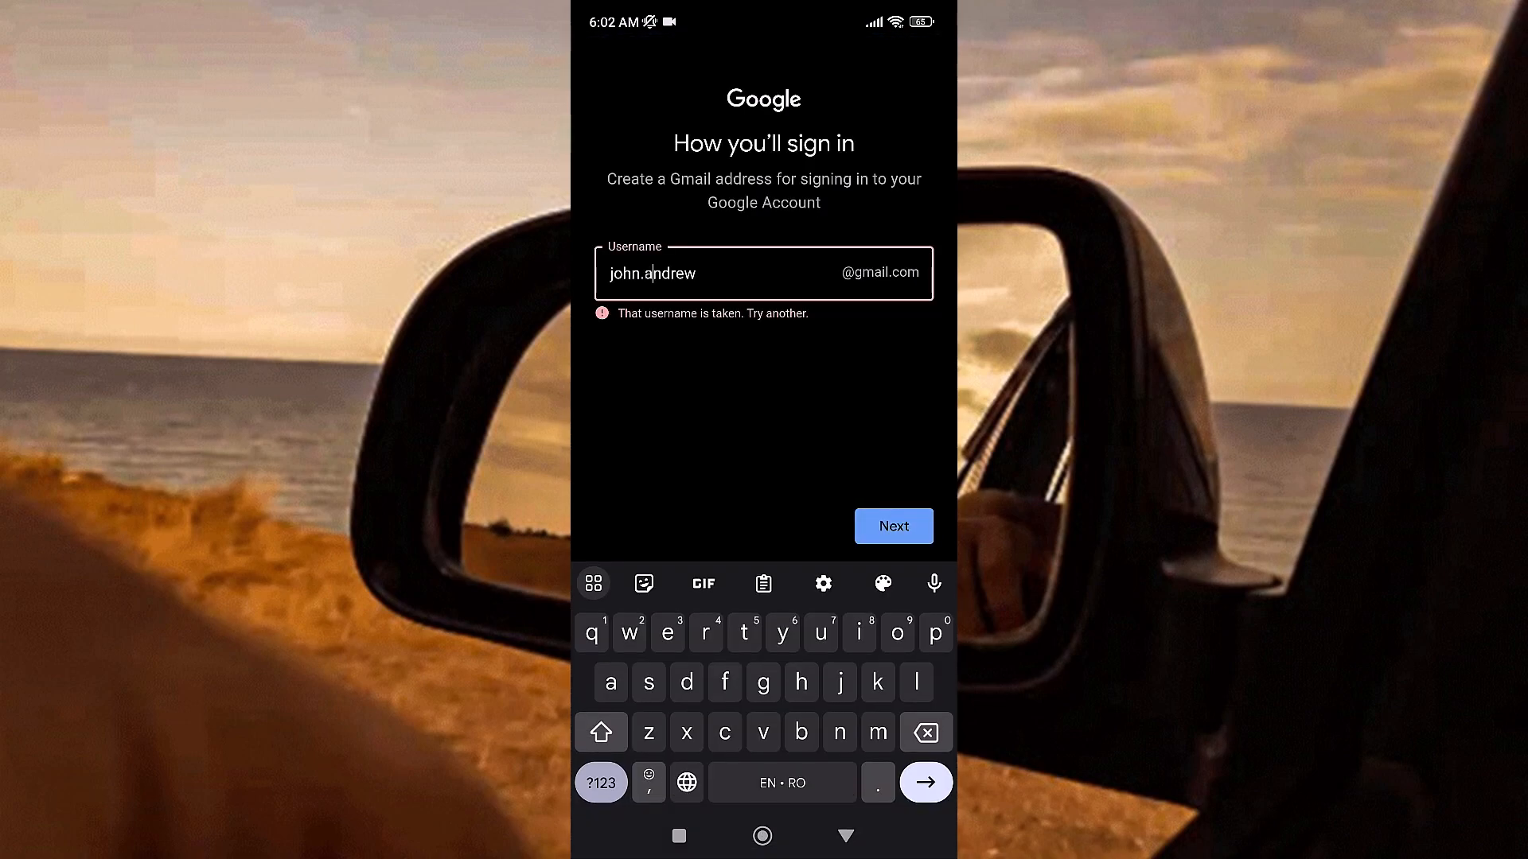
Step: Append four digits to the end of the Gmail username and submit it again
{"action": "left_click", "coordinate": [731, 273]}
{"action": "left_click", "coordinate": [601, 783]}
{"action": "left_click", "coordinate": [894, 526]}
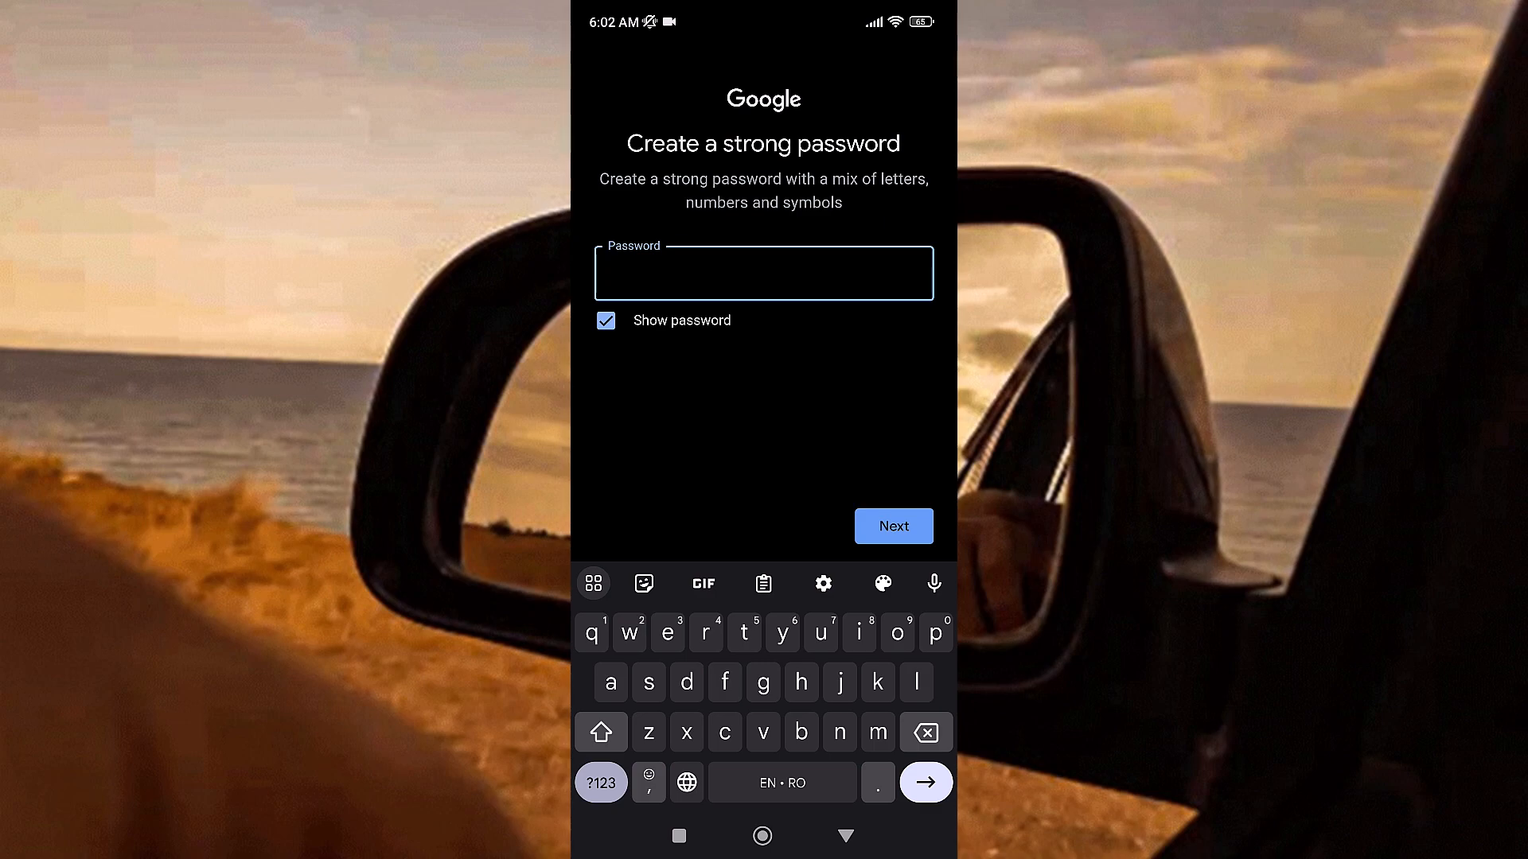
Step: Submit the new account password with Show password turned off, and agree to add the phone's number to the account
{"action": "left_click", "coordinate": [605, 320]}
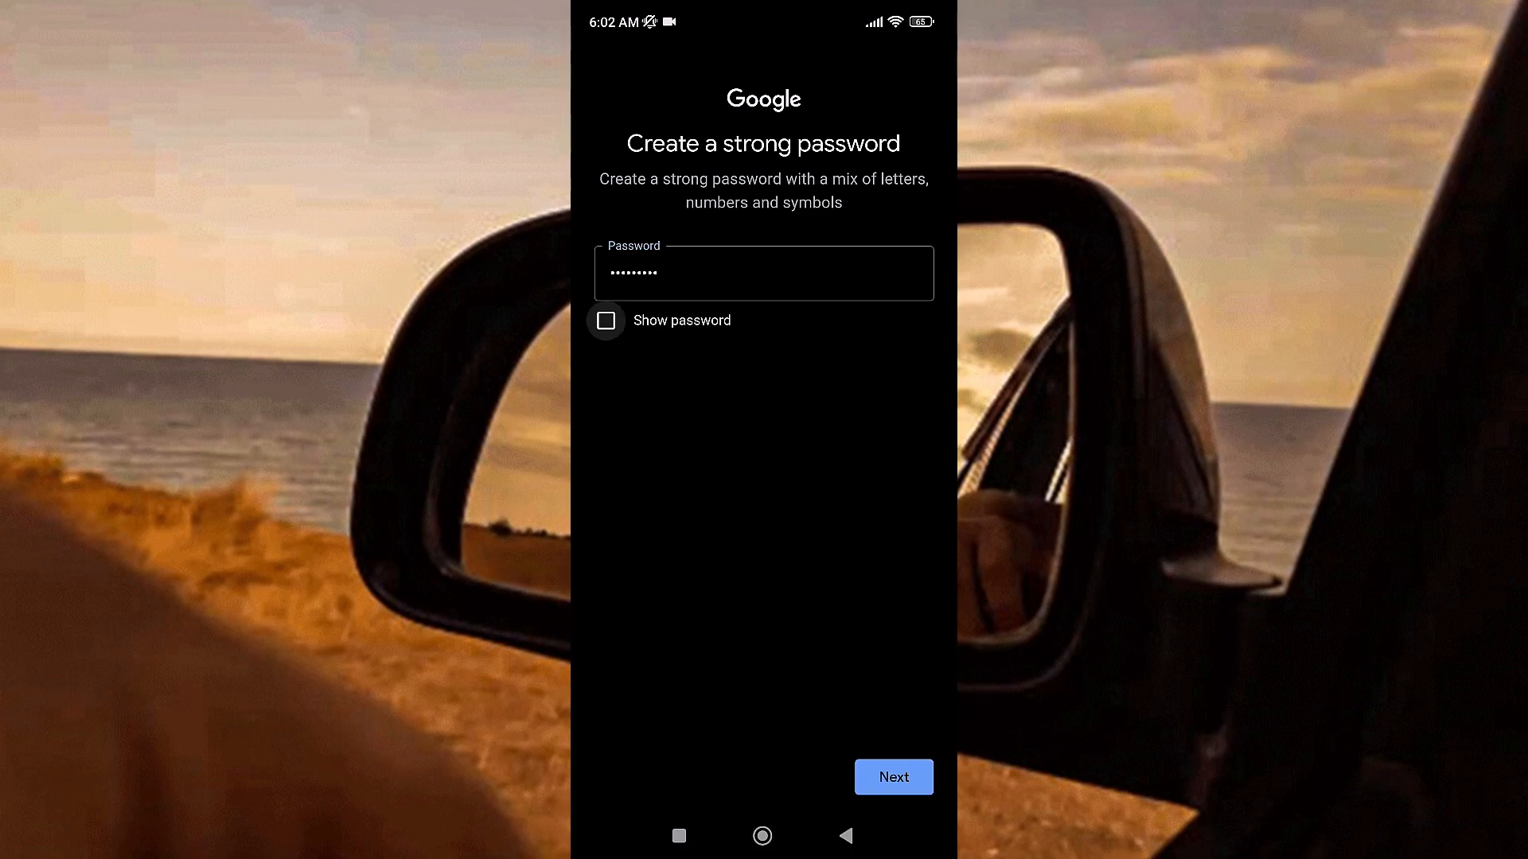
{"action": "left_click", "coordinate": [894, 776]}
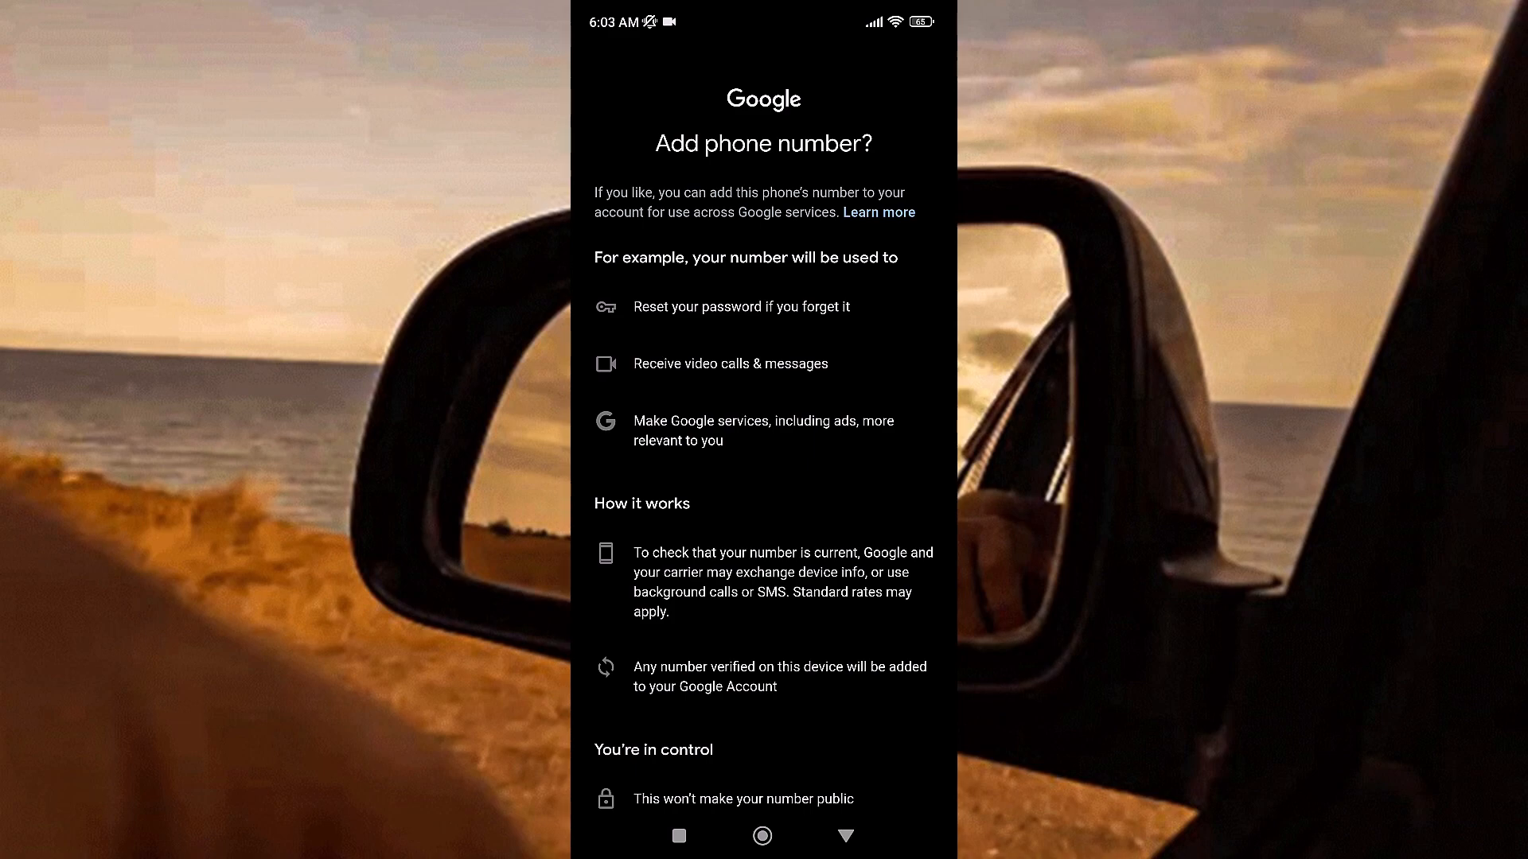
{"action": "scroll", "coordinate": [764, 429], "scroll_direction": "down", "scroll_amount": 5}
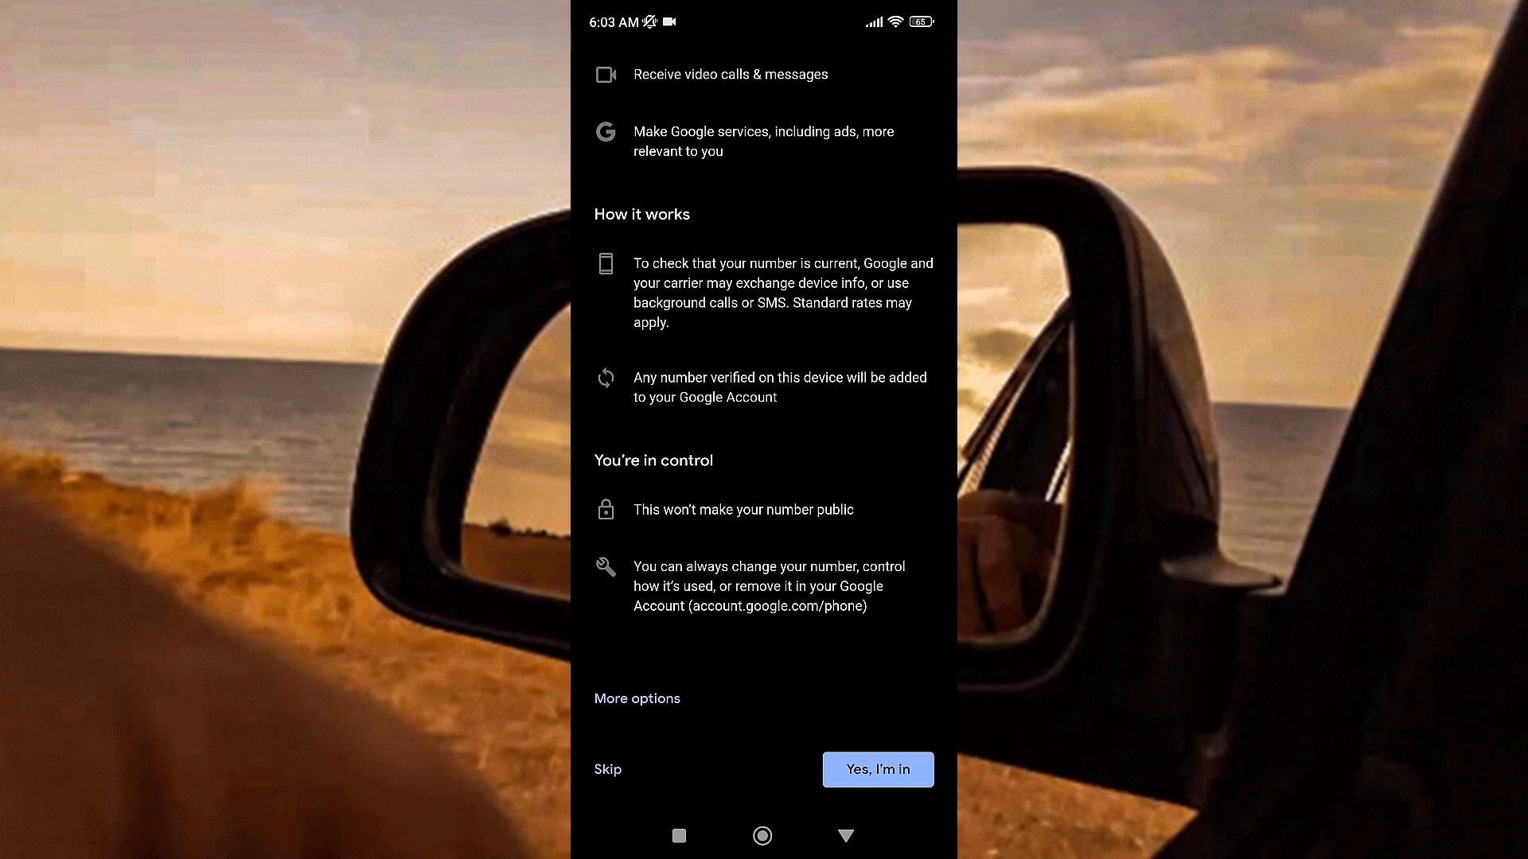
{"action": "left_click", "coordinate": [878, 770]}
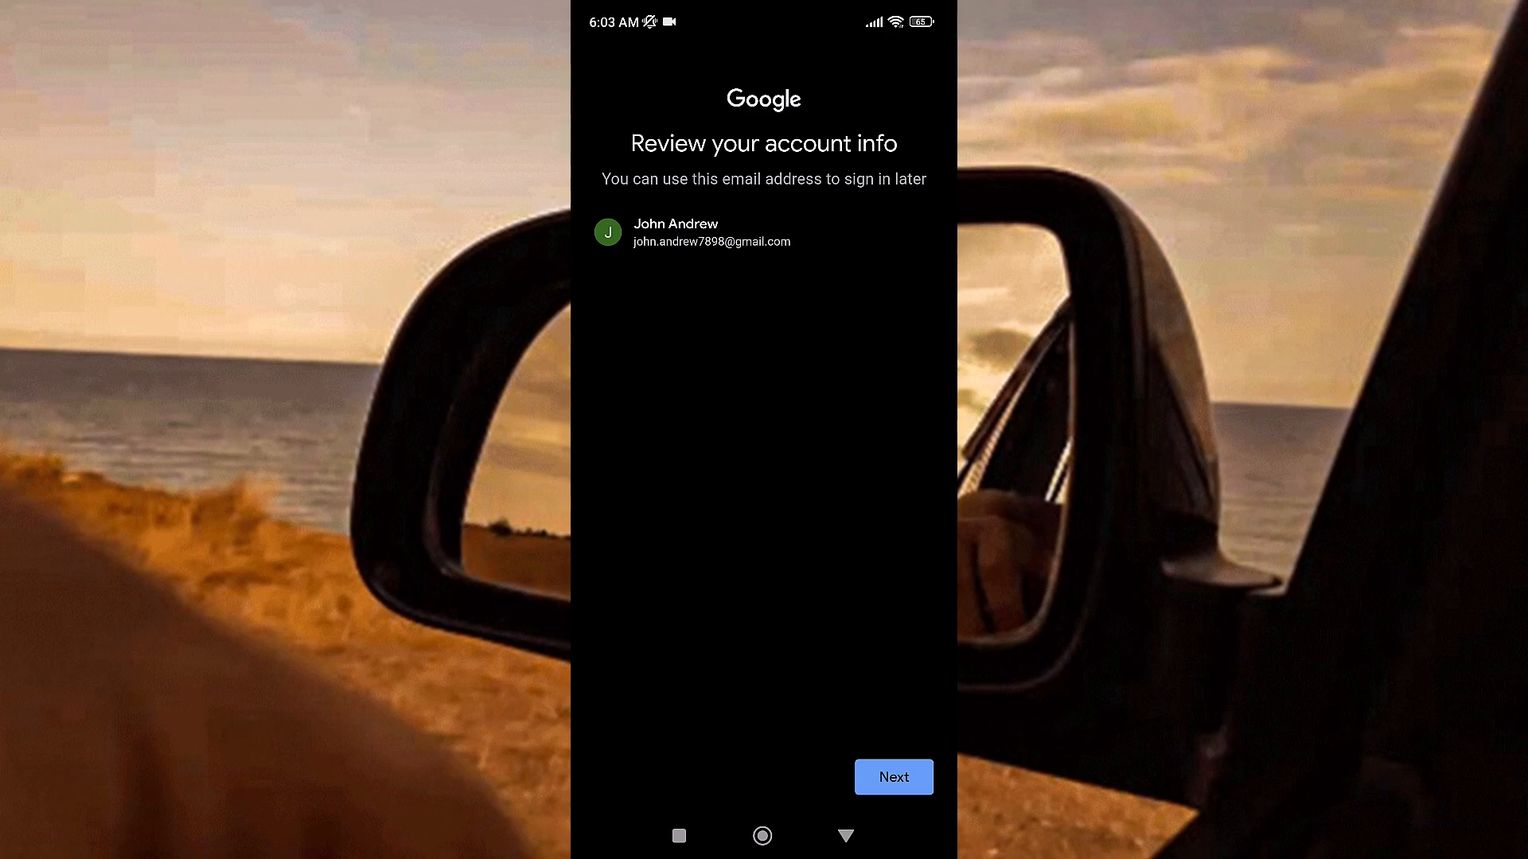
Step: Accept the reviewed account info, choose Express personalization (1 step), and confirm its settings
{"action": "left_click", "coordinate": [893, 776]}
{"action": "left_click", "coordinate": [606, 210]}
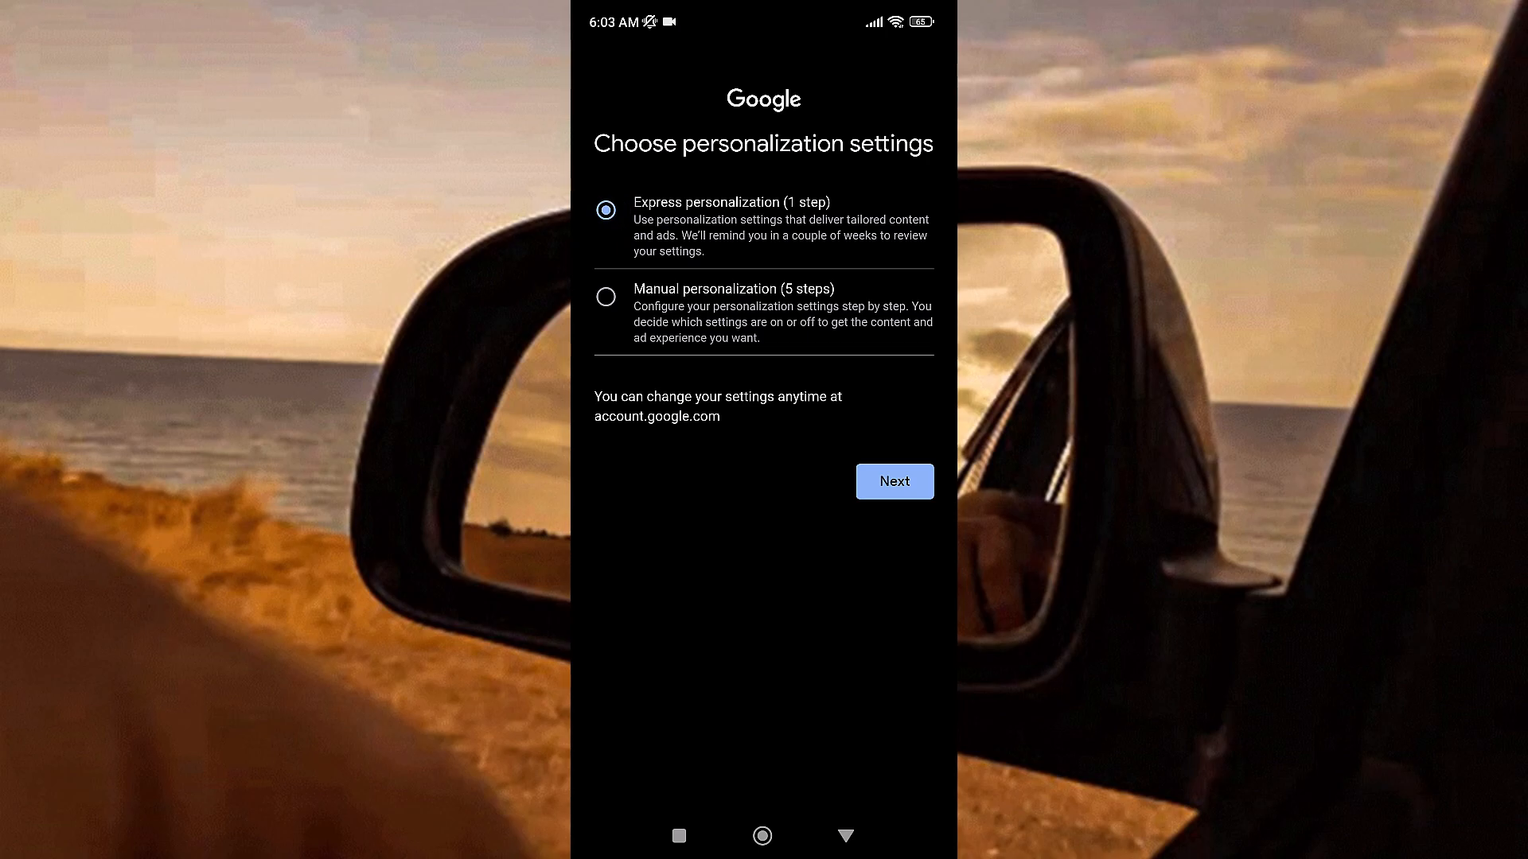
{"action": "left_click", "coordinate": [894, 481]}
{"action": "scroll", "coordinate": [764, 478], "scroll_direction": "down", "scroll_amount": 10}
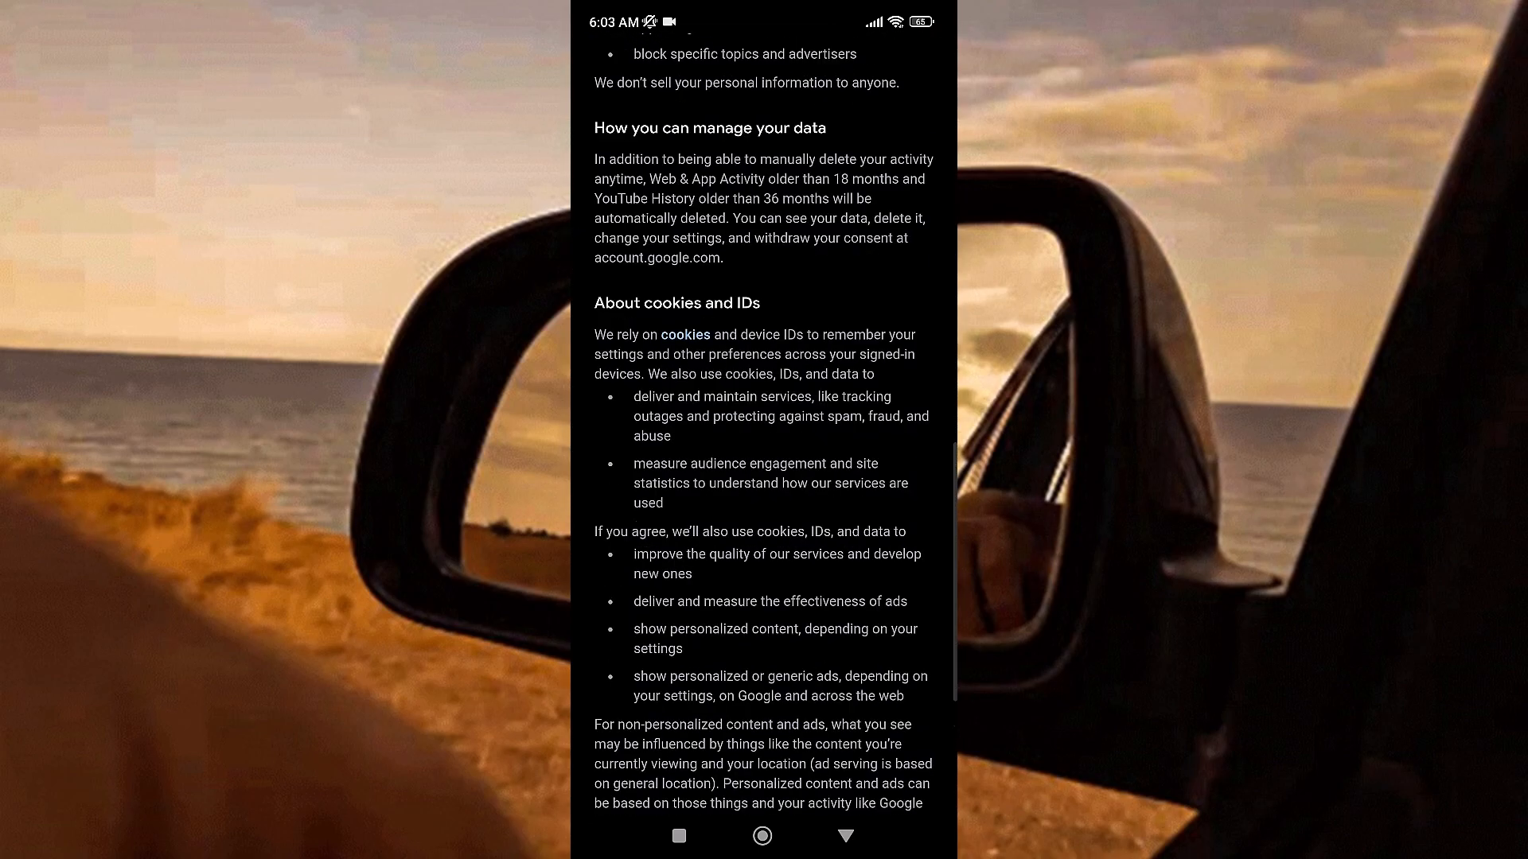
{"action": "scroll", "coordinate": [764, 477], "scroll_direction": "down", "scroll_amount": 4}
{"action": "left_click", "coordinate": [850, 770]}
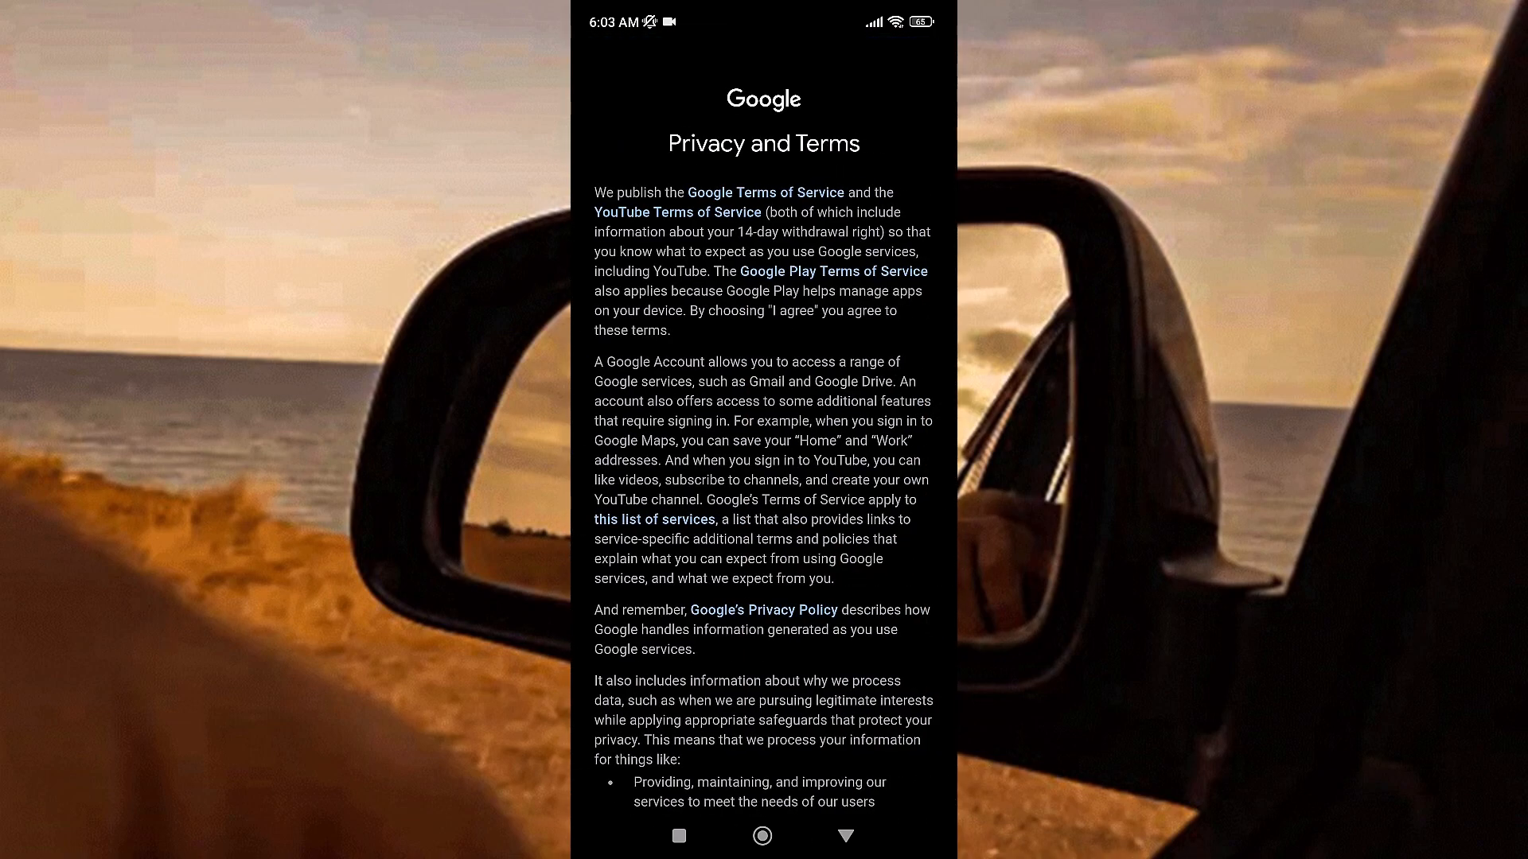
Step: Agree to Google's Privacy and Terms and switch the phone's YouTube app to the new account
{"action": "scroll", "coordinate": [764, 478], "scroll_direction": "down", "scroll_amount": 10}
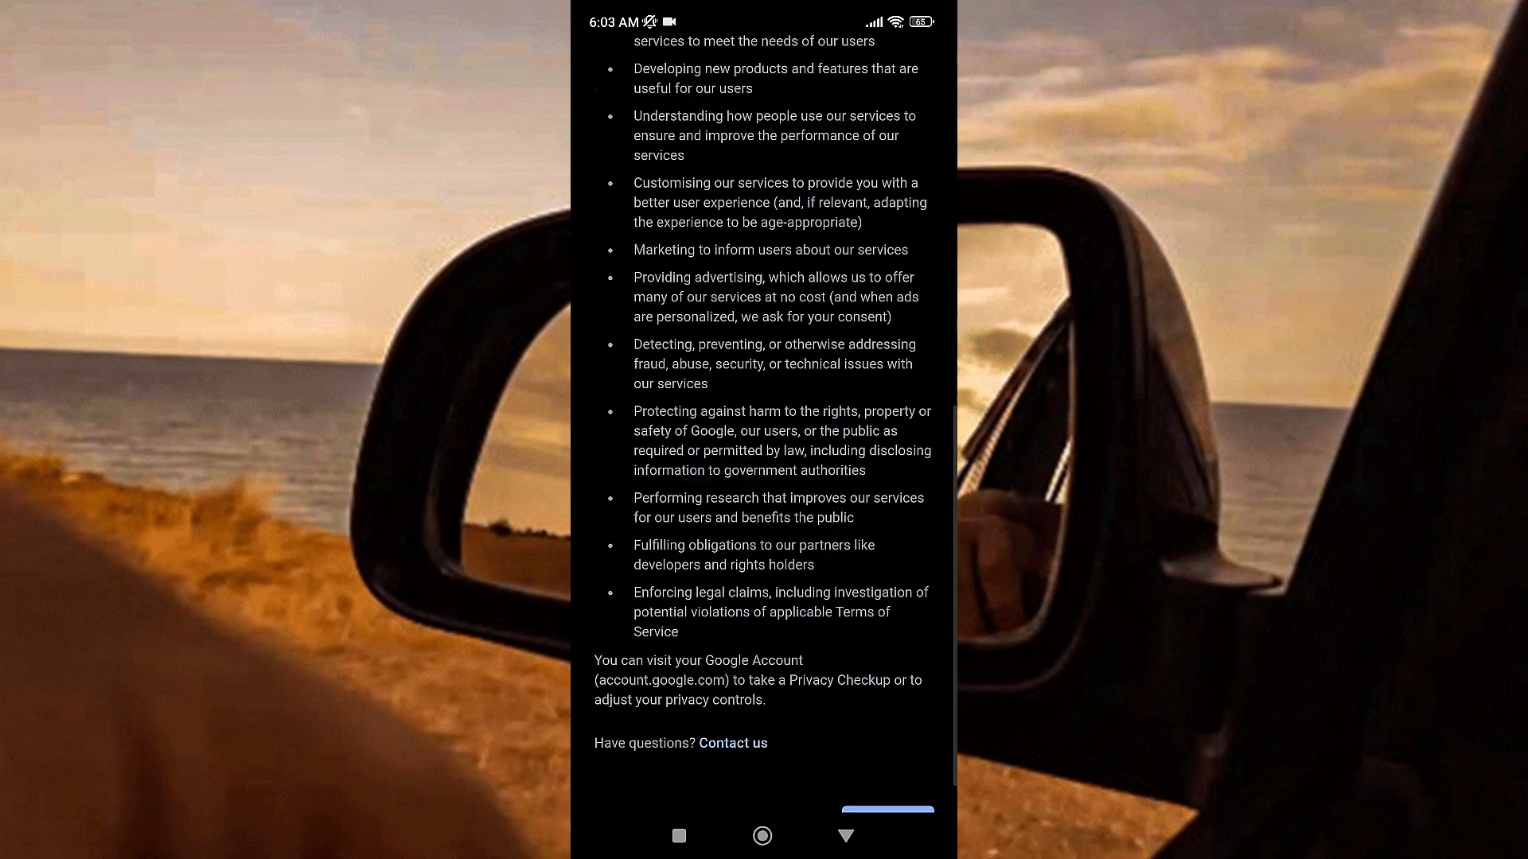
{"action": "left_click", "coordinate": [887, 769]}
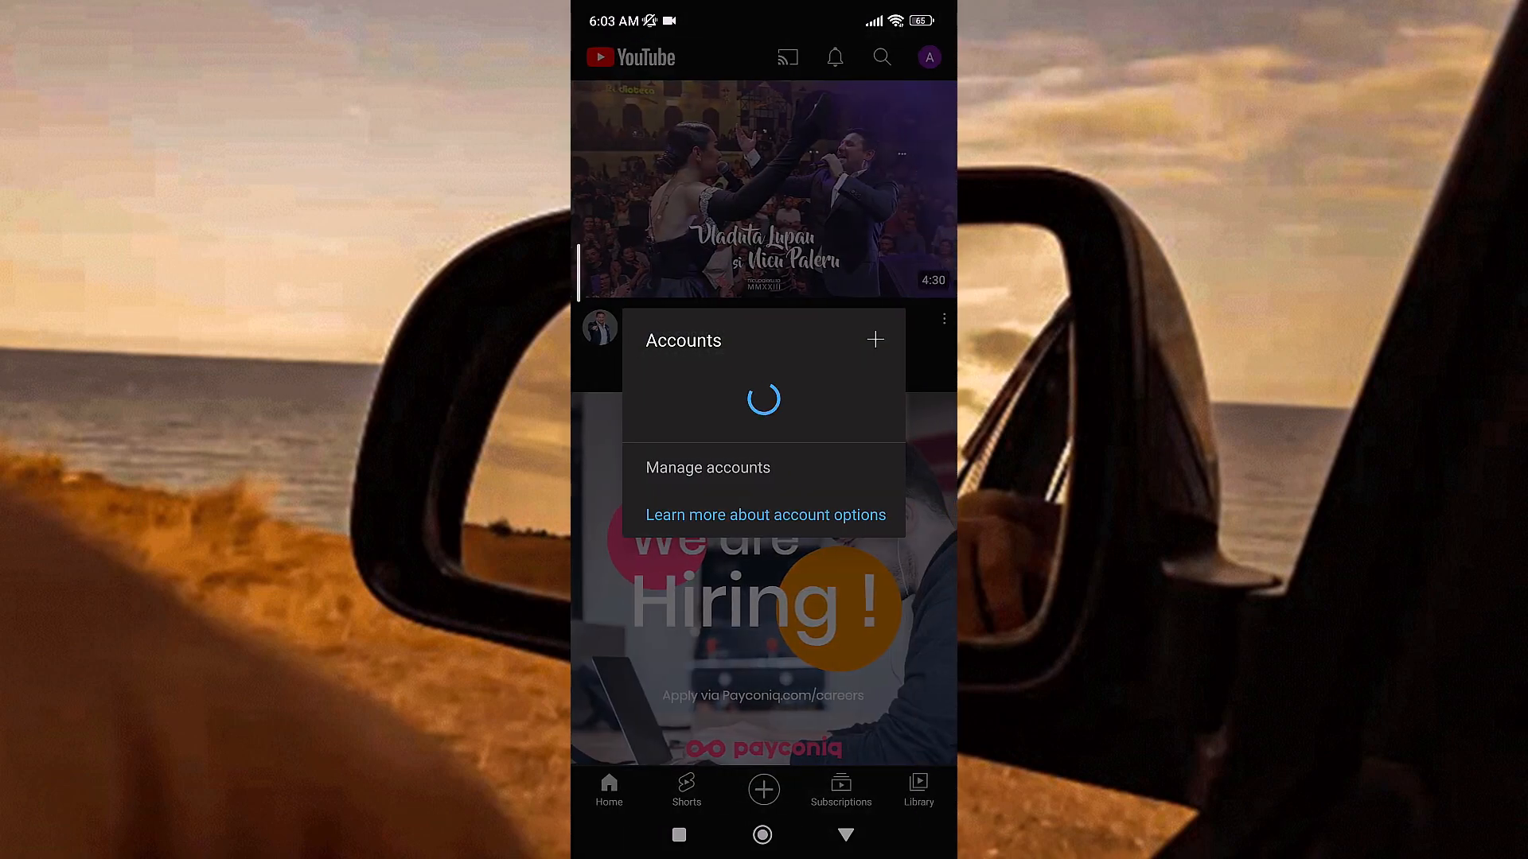
{"action": "left_click", "coordinate": [732, 519]}
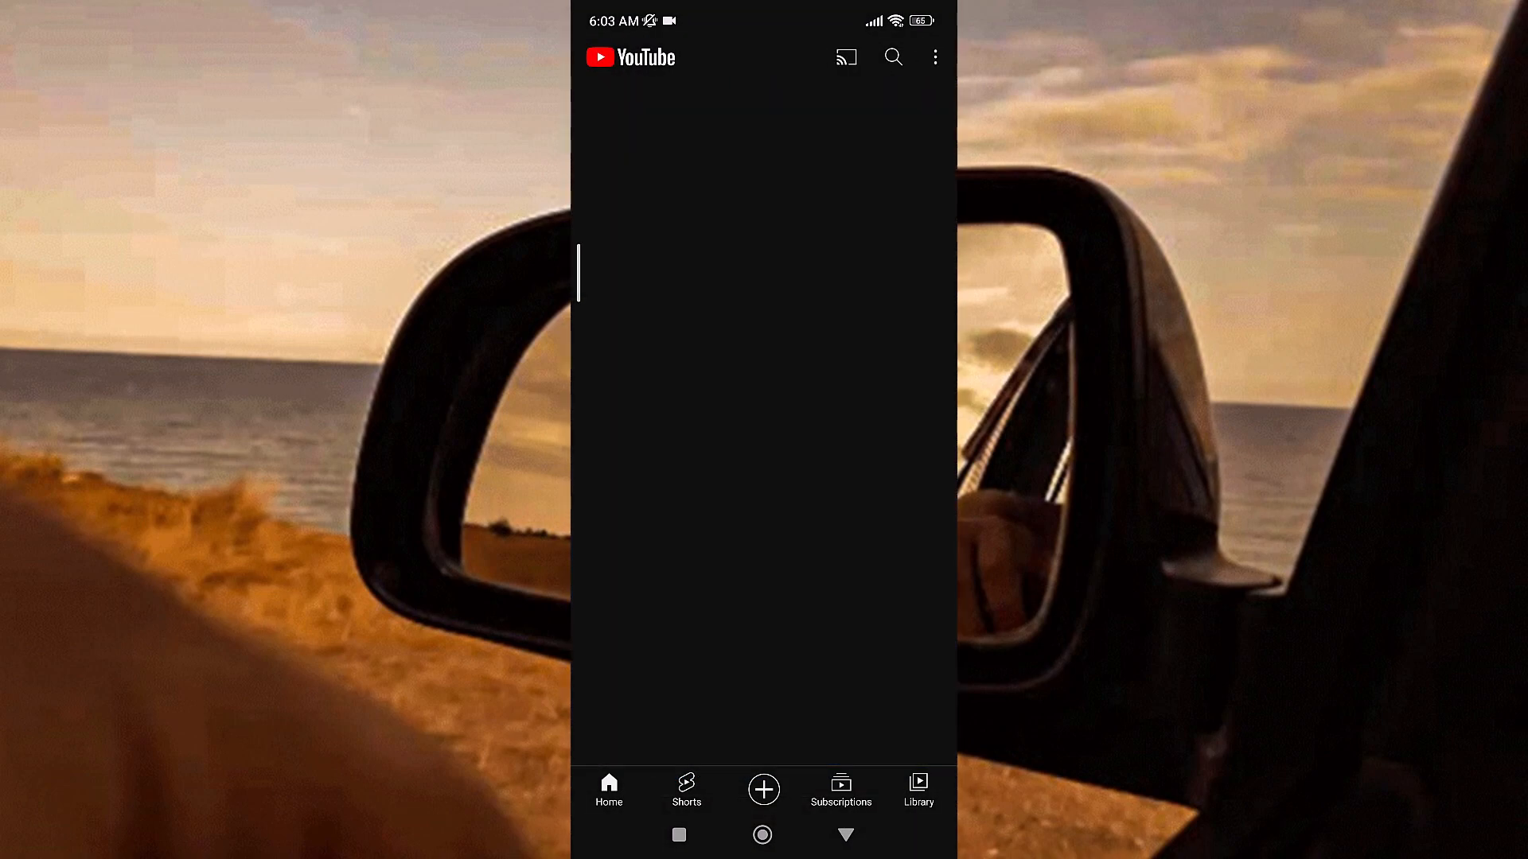
{"action": "left_click", "coordinate": [930, 57]}
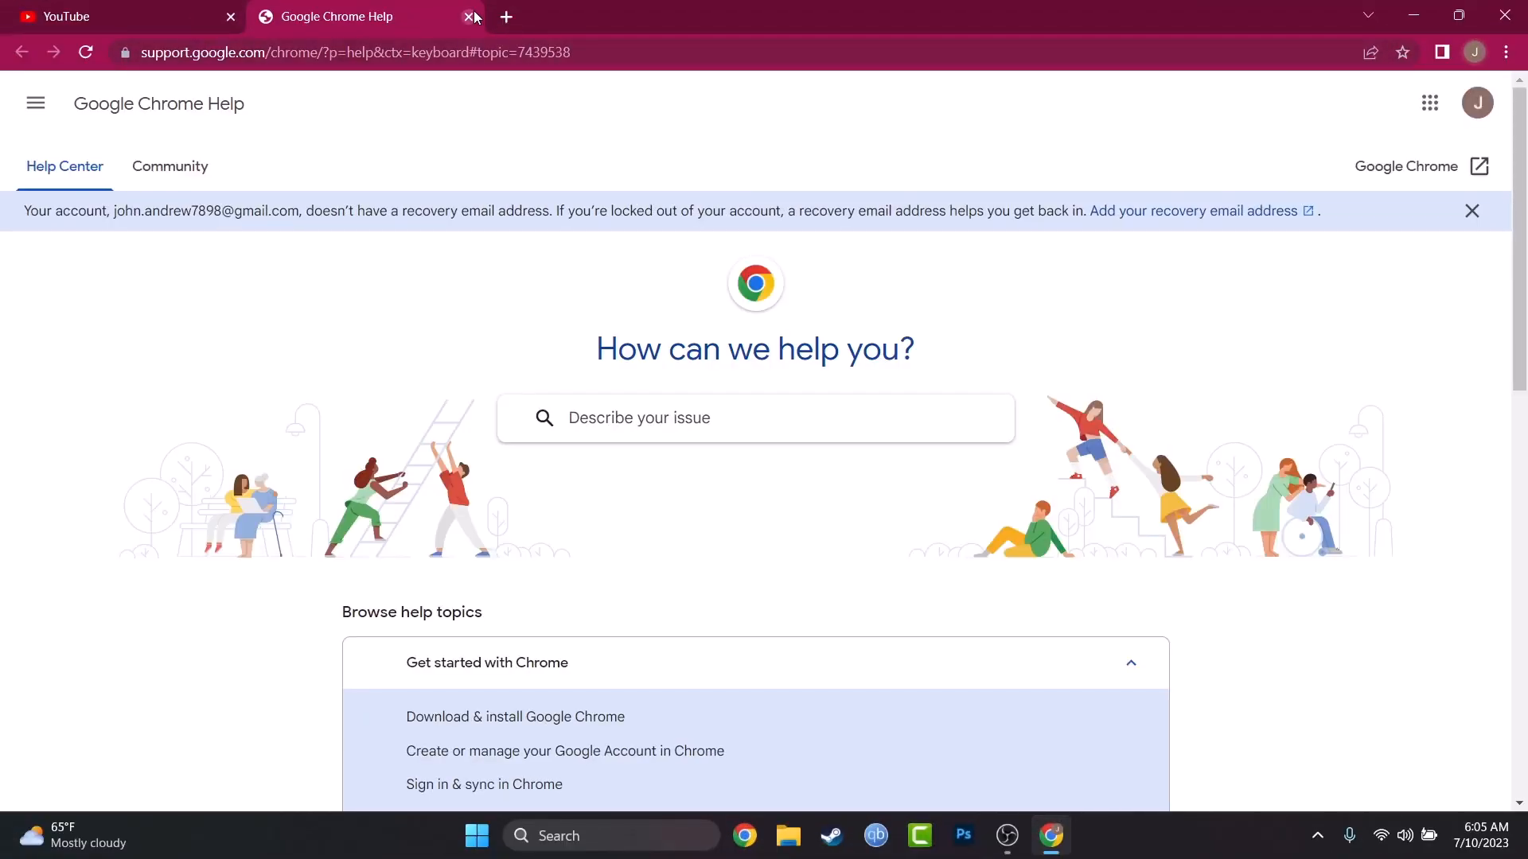
Step: In the desktop browser, close Chrome Help and YouTube's notification request, and start creating a channel for the signed-in account
{"action": "left_click", "coordinate": [470, 16]}
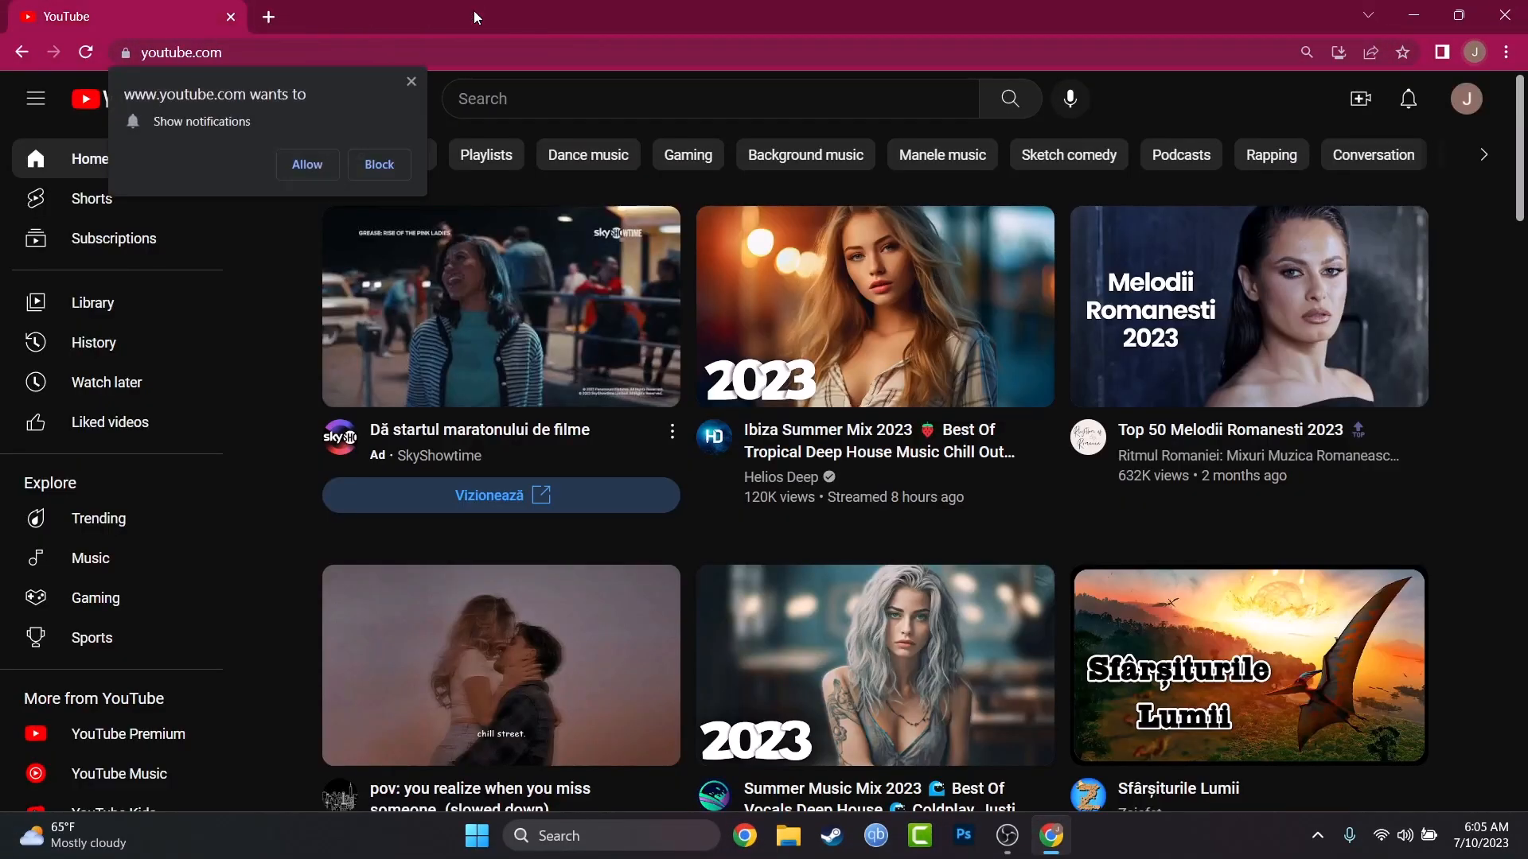
{"action": "left_click", "coordinate": [410, 83]}
{"action": "left_click", "coordinate": [1465, 95]}
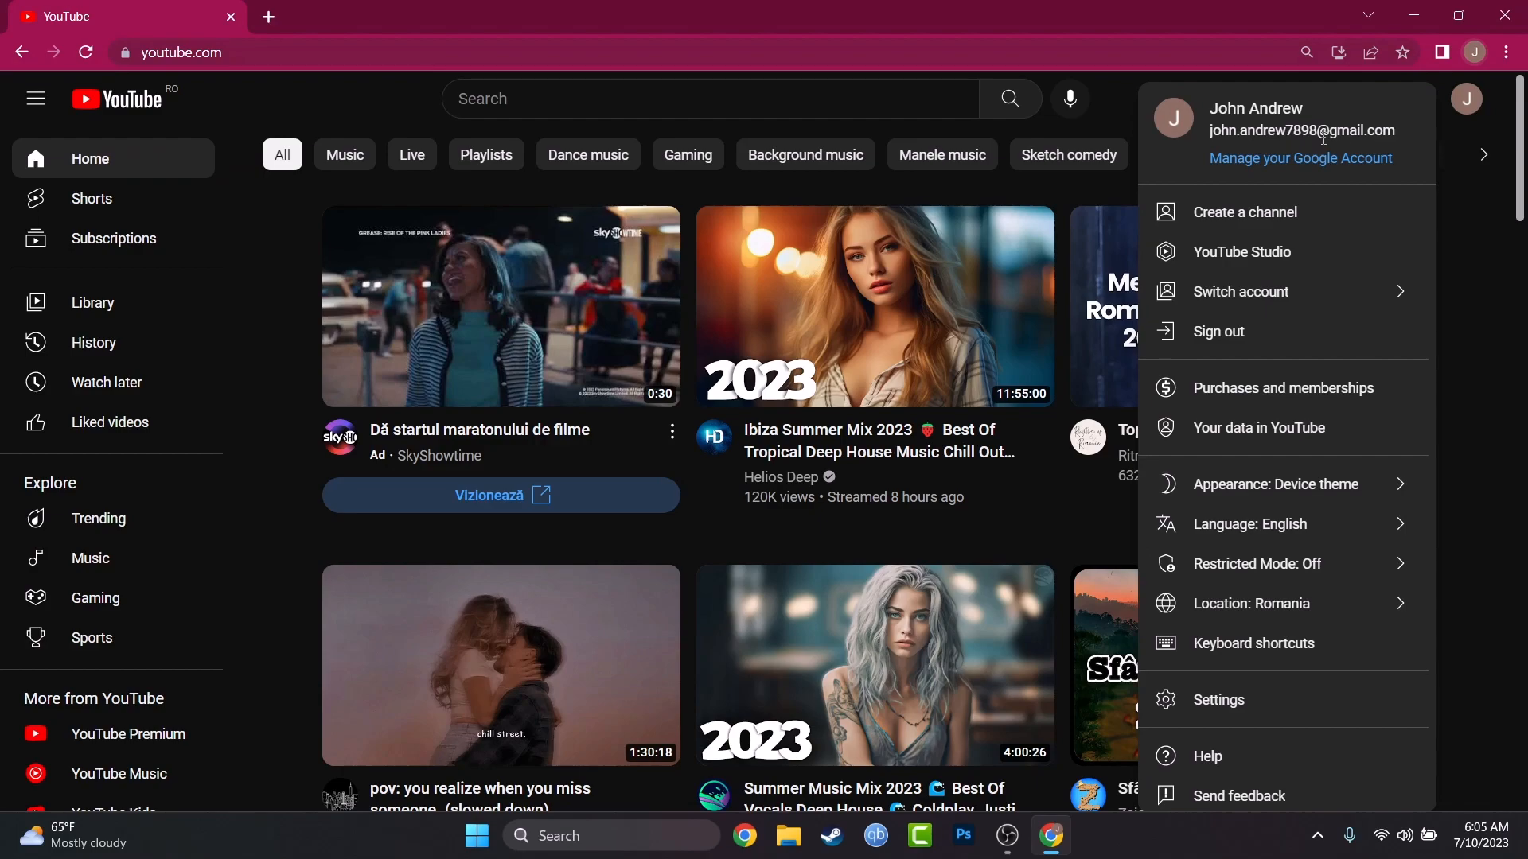
{"action": "left_click", "coordinate": [1469, 104]}
{"action": "left_click", "coordinate": [1469, 103]}
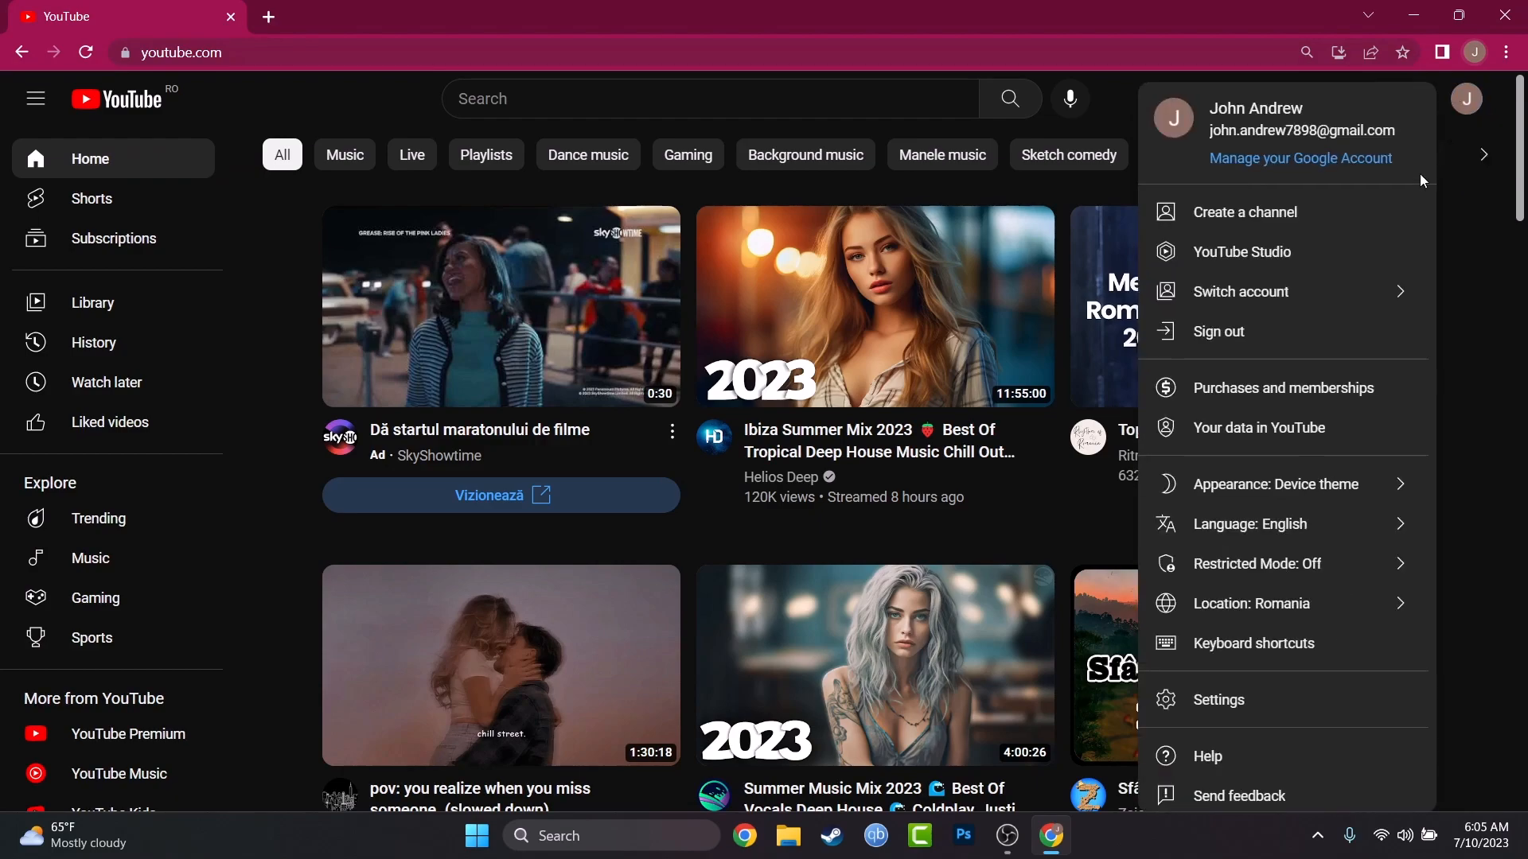
{"action": "left_click", "coordinate": [1388, 209]}
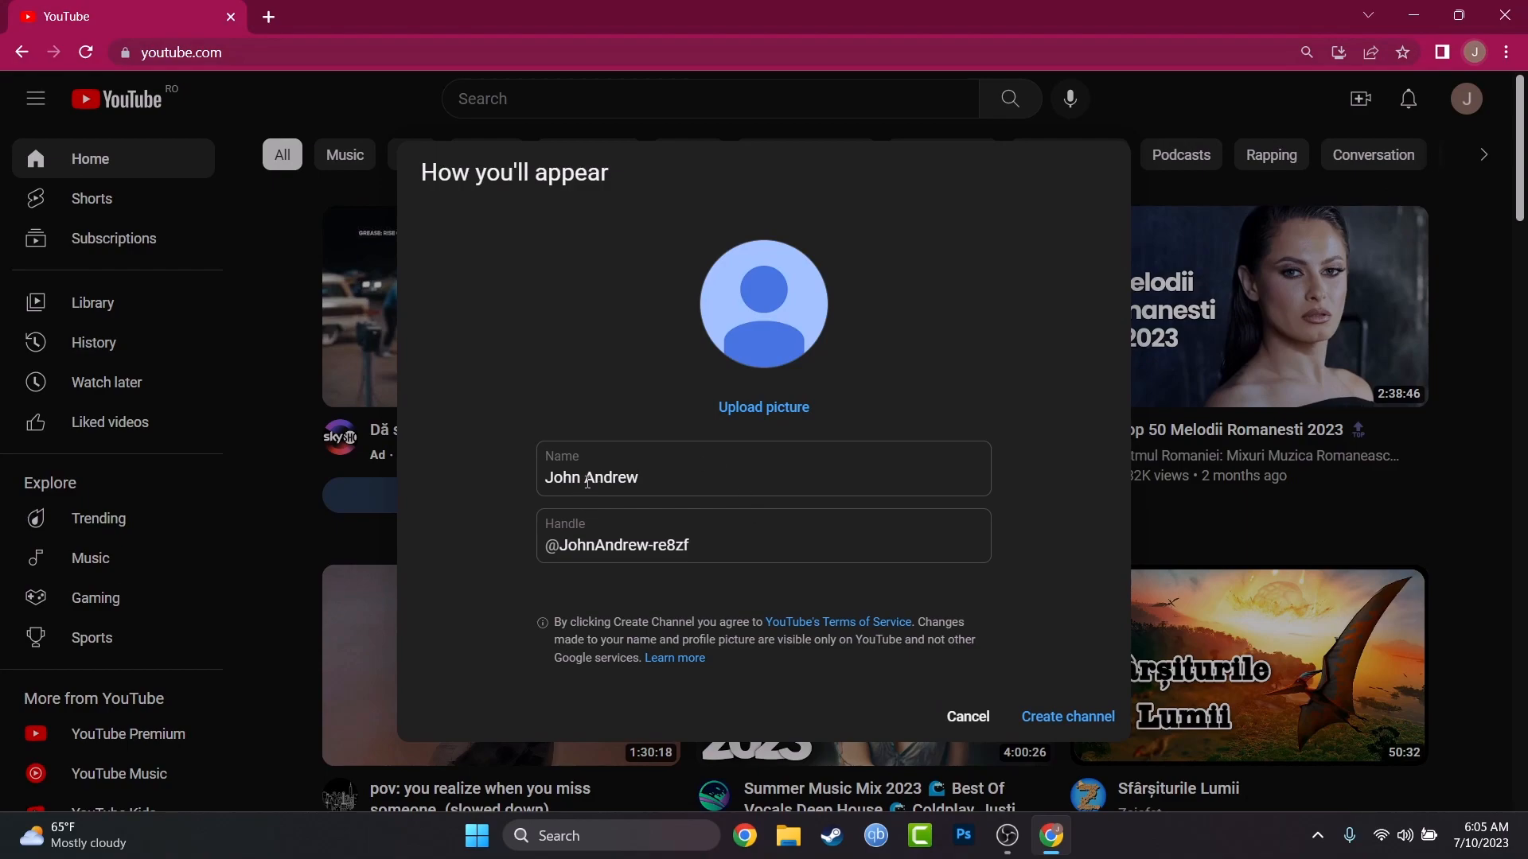
Step: Append "The Boar" to the channel name
{"action": "left_click", "coordinate": [678, 487]}
{"action": "type", "text": "T"}
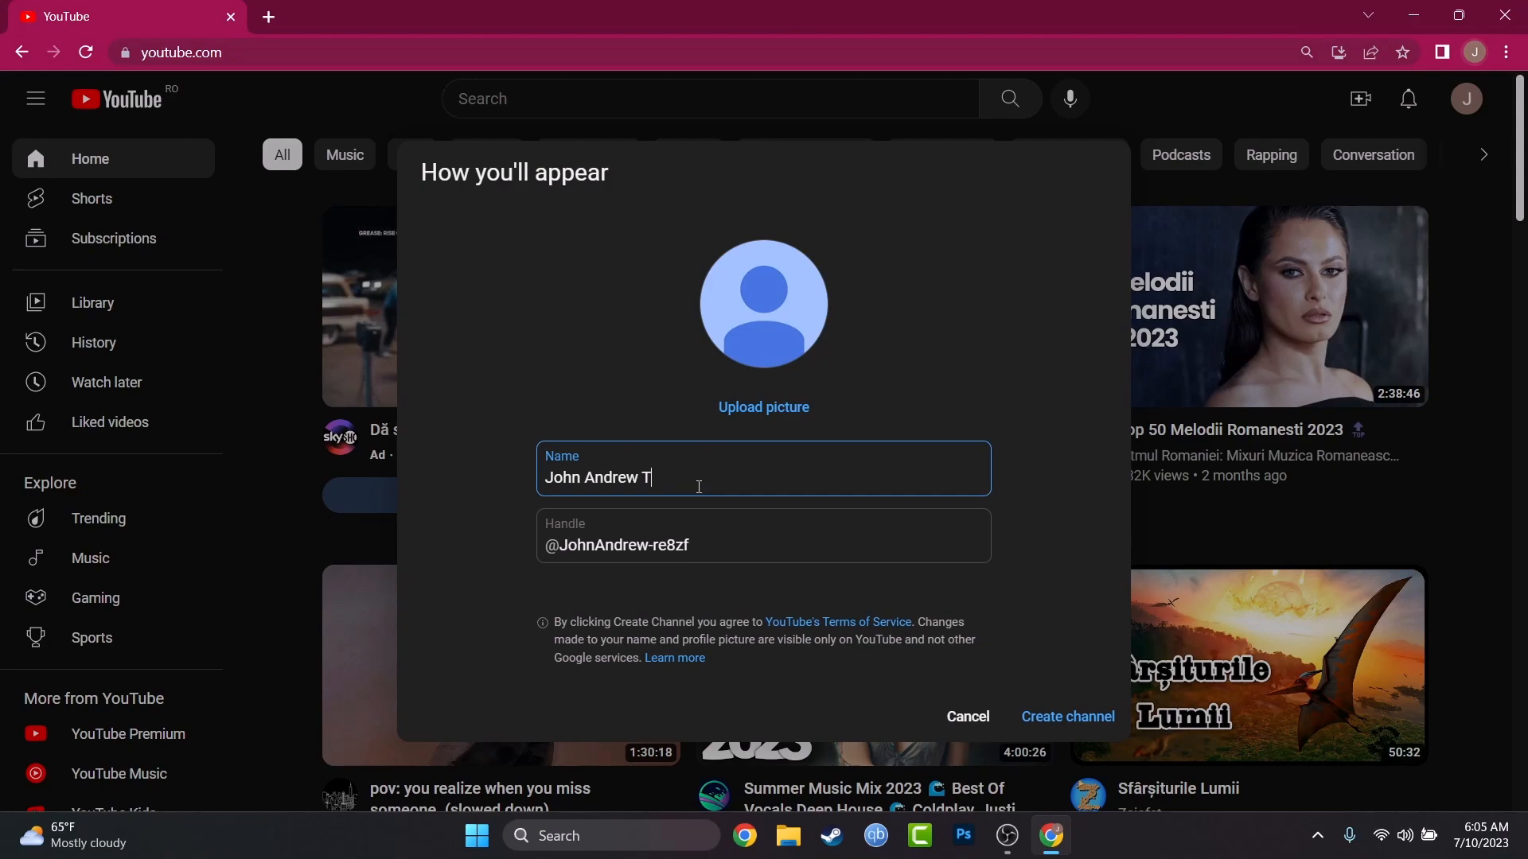
{"action": "type", "text": "he Boar"}
Step: Replace the random suffix of the channel handle with "TheBoar" and create the channel
{"action": "left_click", "coordinate": [723, 543]}
{"action": "key", "text": "BackSpace"}
{"action": "key", "text": "BackSpace"}
{"action": "key", "text": "BackSpace"}
{"action": "key", "text": "BackSpace"}
{"action": "key", "text": "BackSpace"}
{"action": "key", "text": "BackSpace"}
{"action": "key", "text": "BackSpace"}
{"action": "key", "text": "BackSpace"}
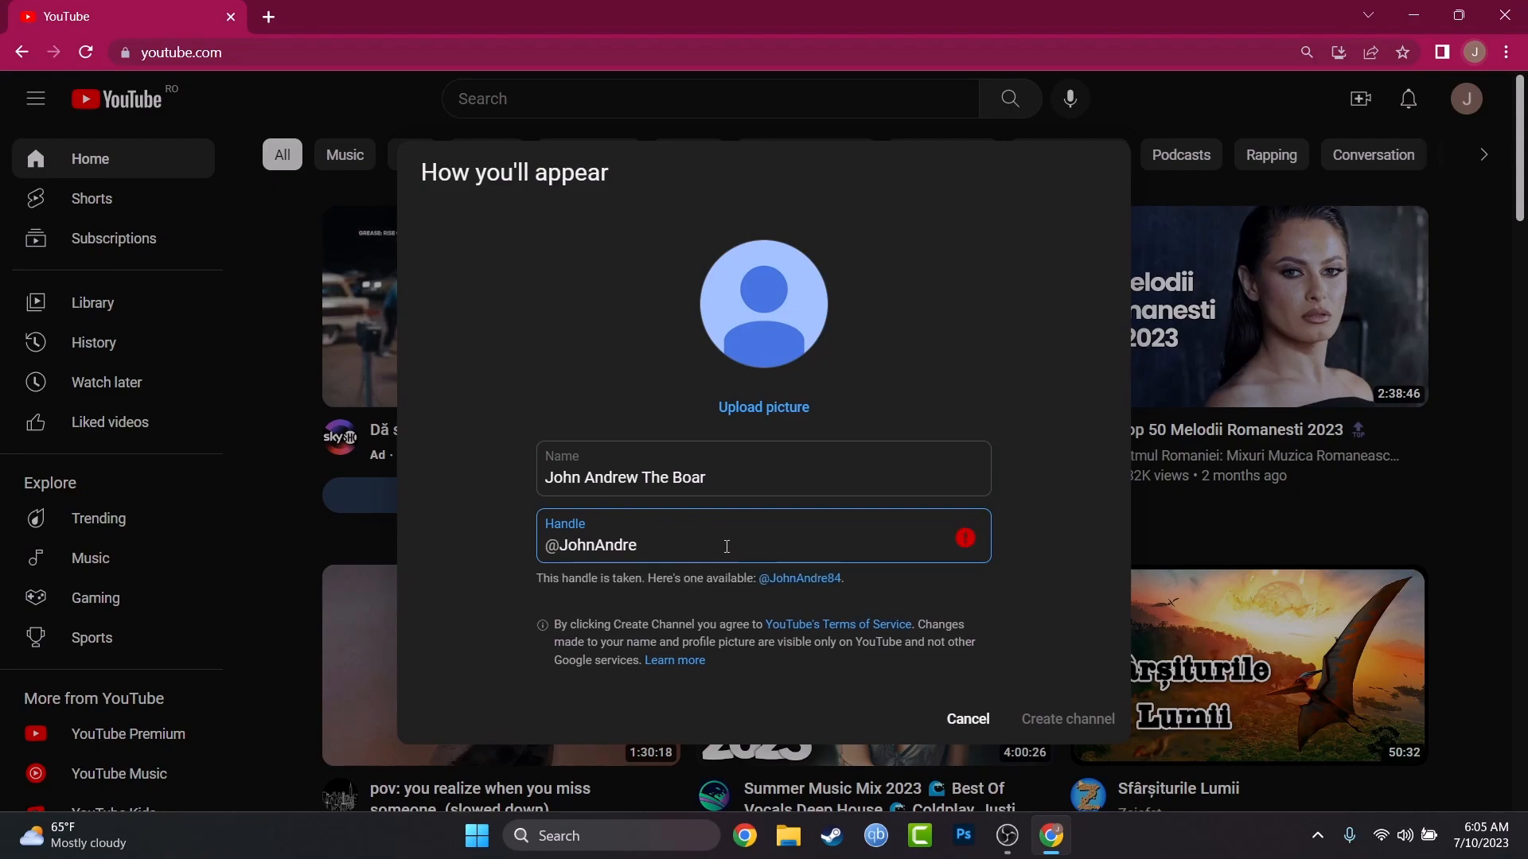
{"action": "type", "text": "wTheBoar"}
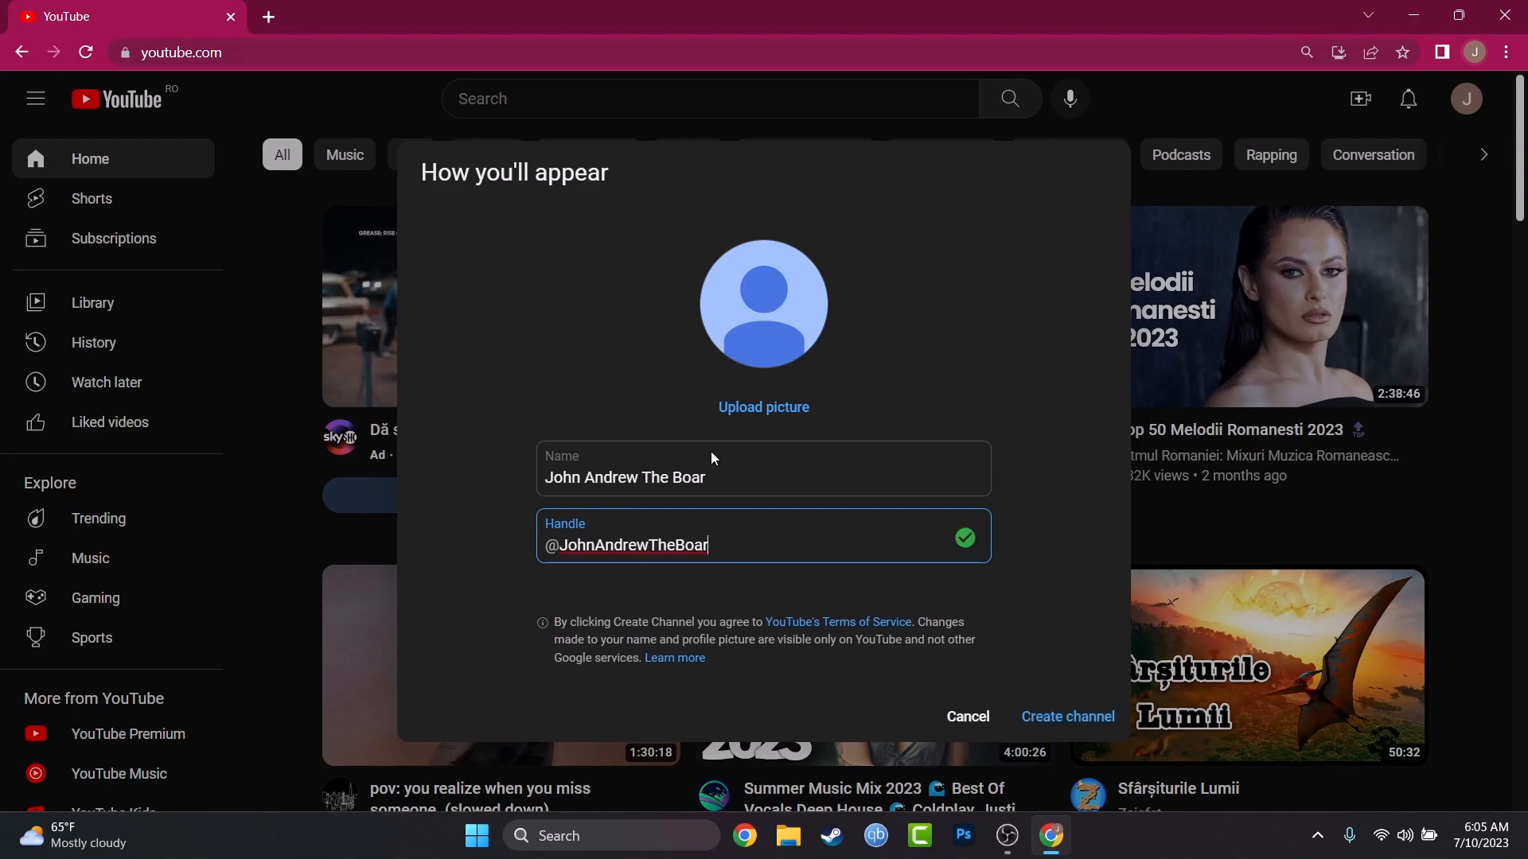
{"action": "left_click", "coordinate": [1052, 722]}
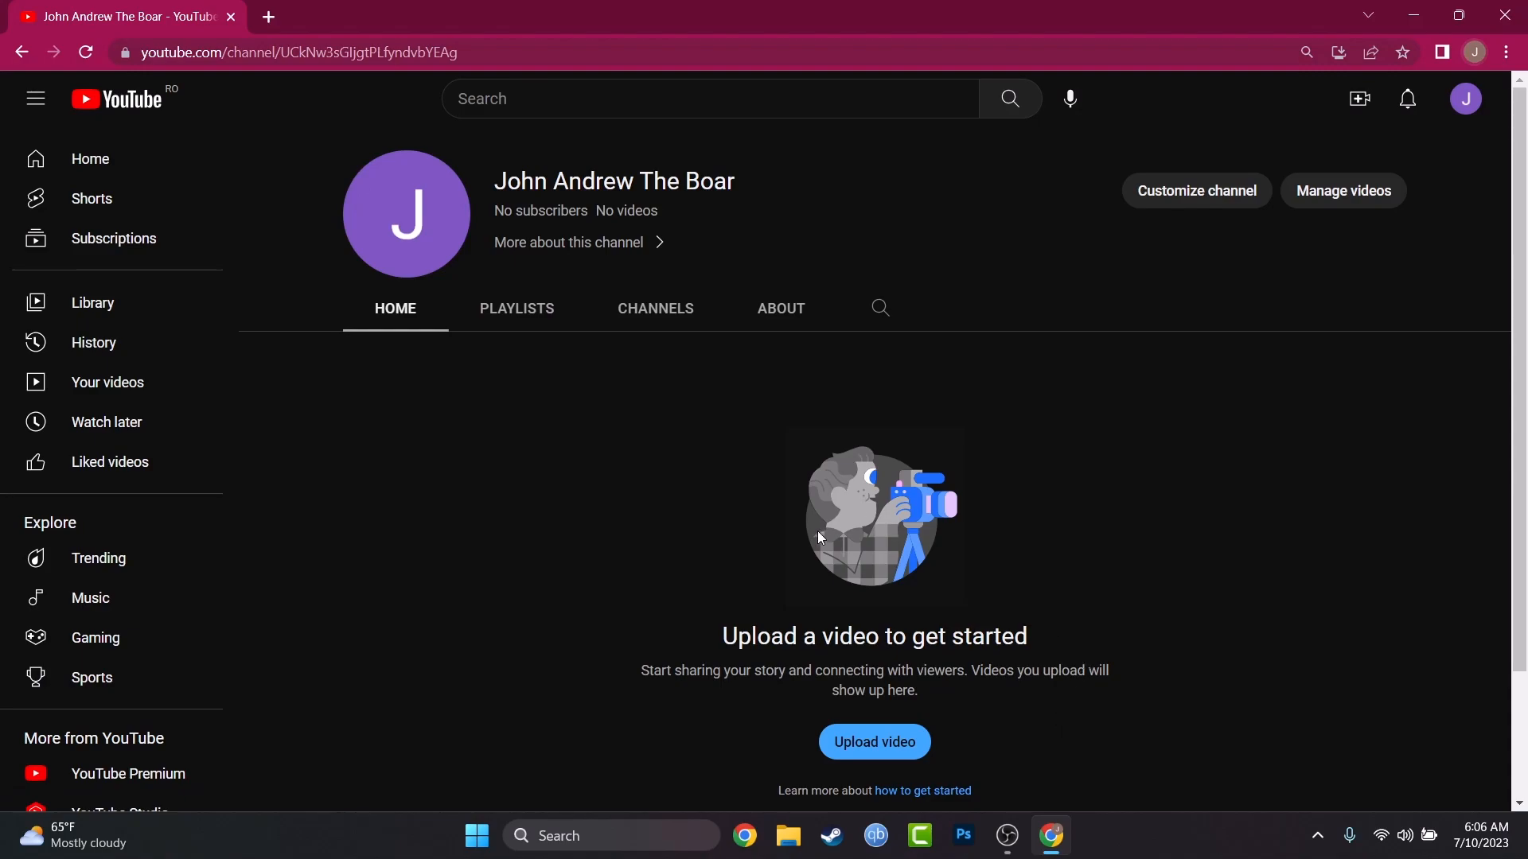
Step: Open the new channel's customization page in YouTube Studio and dismiss the welcome and dark theme notices
{"action": "scroll", "coordinate": [676, 613], "scroll_direction": "down", "scroll_amount": 2}
{"action": "scroll", "coordinate": [704, 637], "scroll_direction": "up", "scroll_amount": 2}
{"action": "left_click", "coordinate": [1211, 188]}
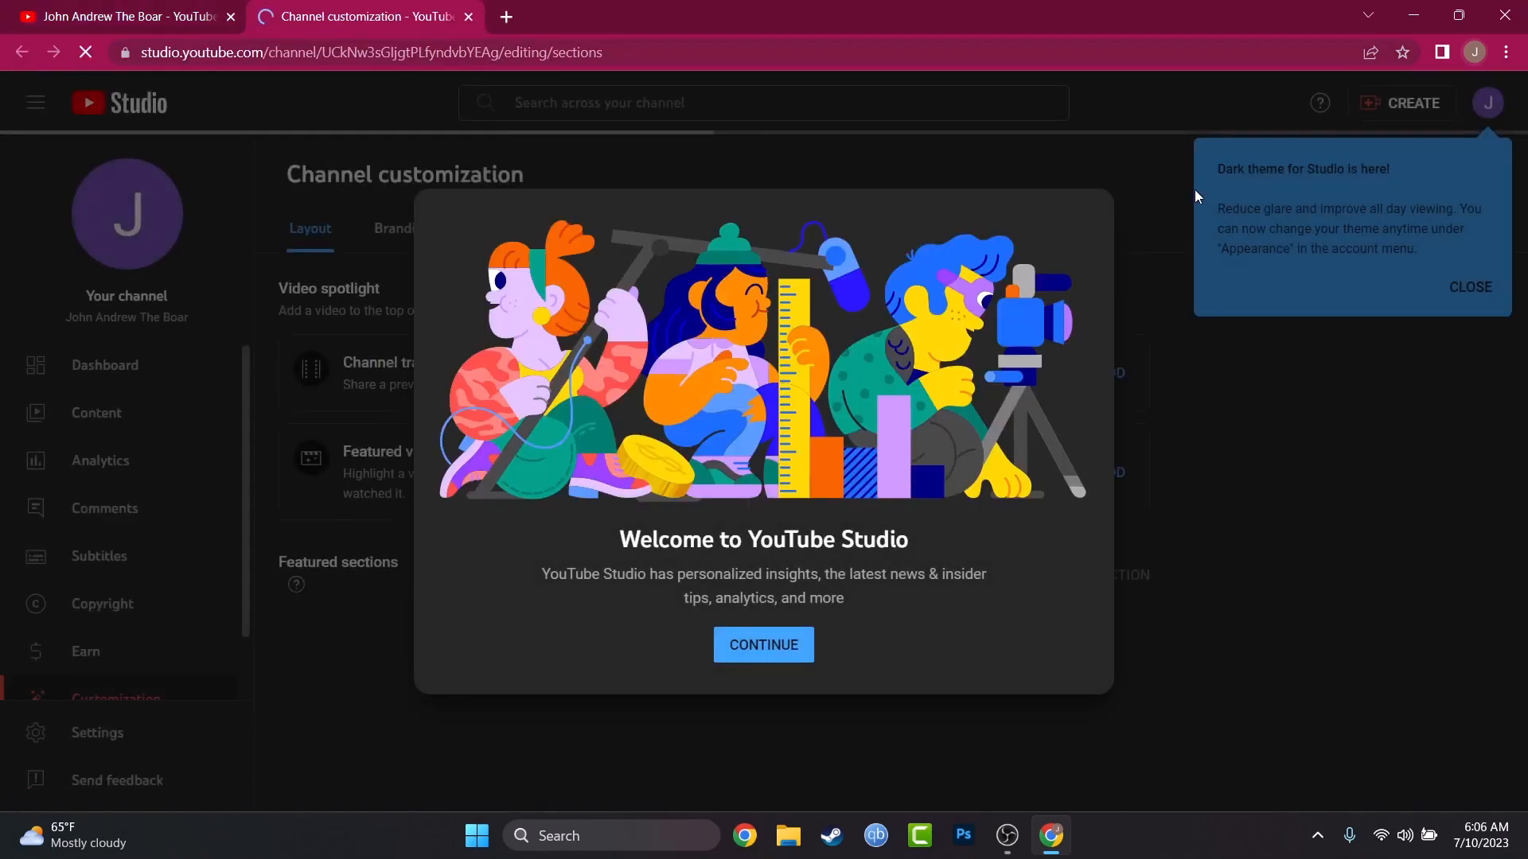
{"action": "left_click", "coordinate": [763, 659]}
{"action": "left_click", "coordinate": [1465, 288]}
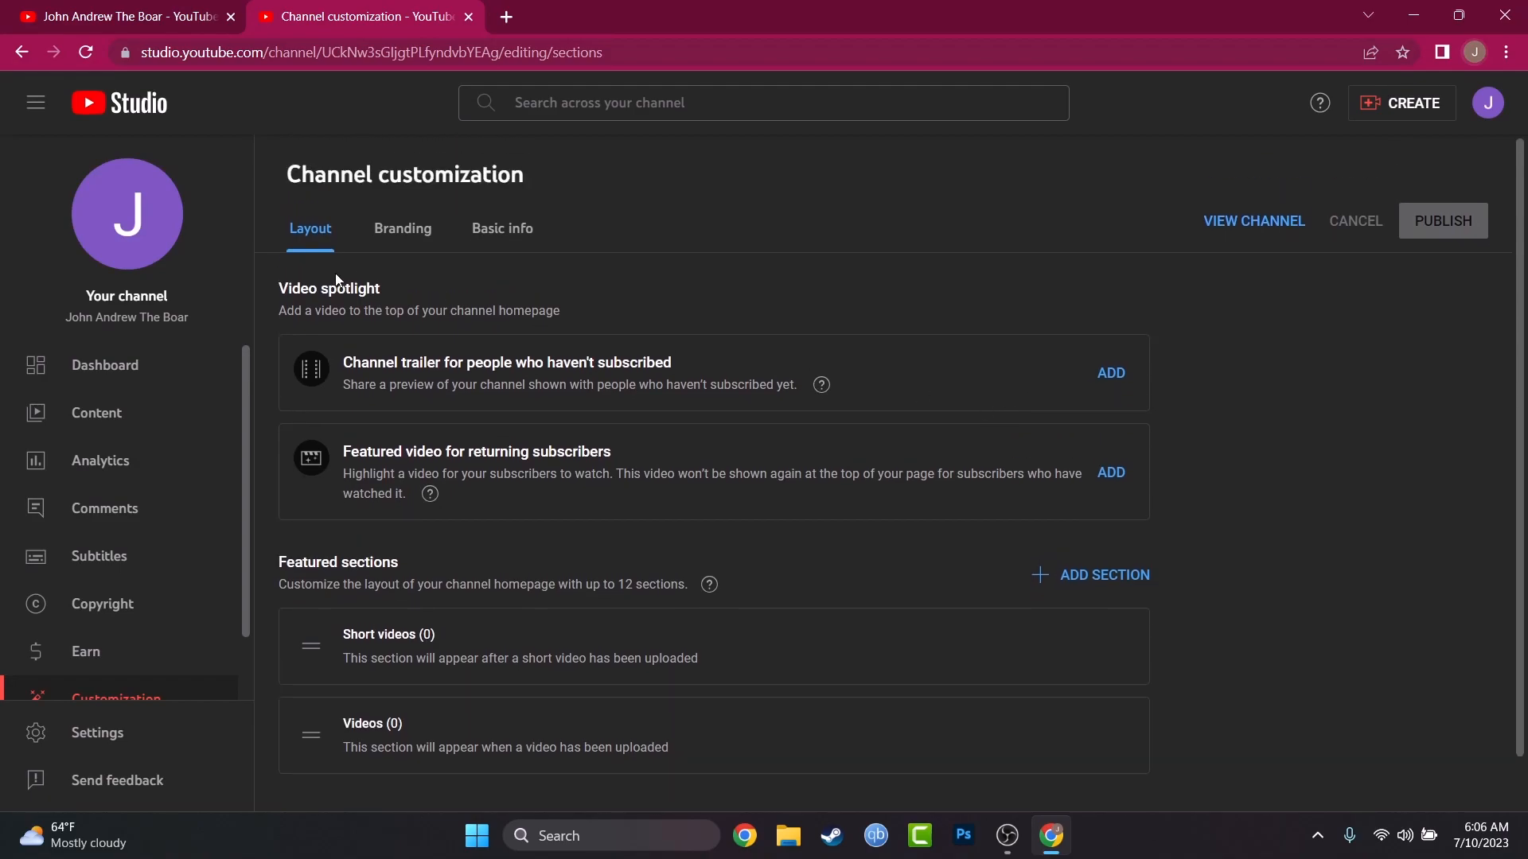
Step: Examine the Branding options for picture, banner image and video watermark, comparing them with the channel page
{"action": "left_click", "coordinate": [418, 239]}
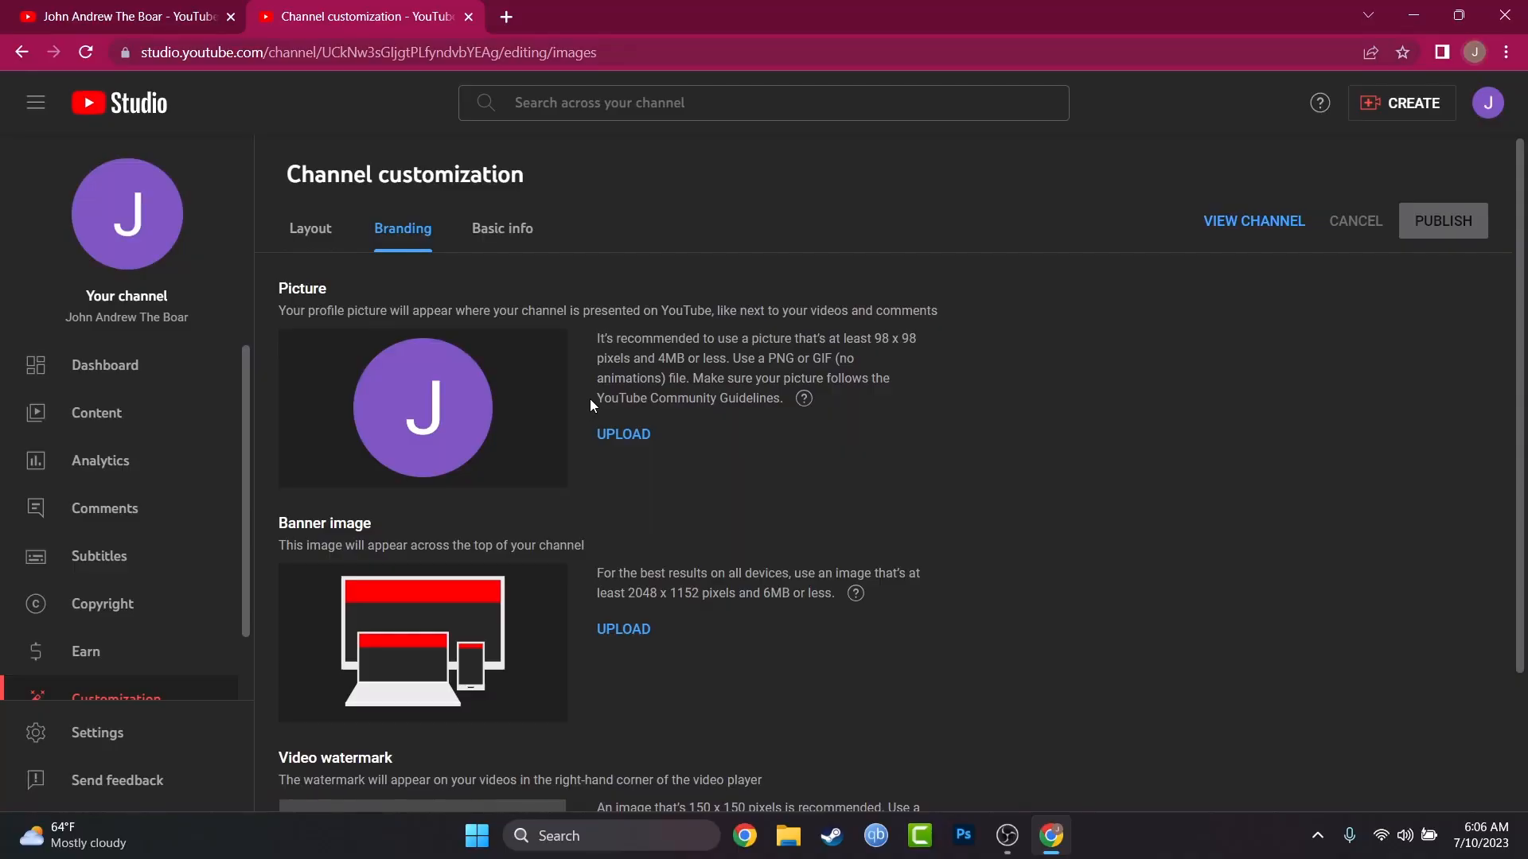
{"action": "scroll", "coordinate": [633, 361], "scroll_direction": "down", "scroll_amount": 2}
{"action": "scroll", "coordinate": [594, 335], "scroll_direction": "up", "scroll_amount": 2}
{"action": "scroll", "coordinate": [619, 477], "scroll_direction": "down", "scroll_amount": 2}
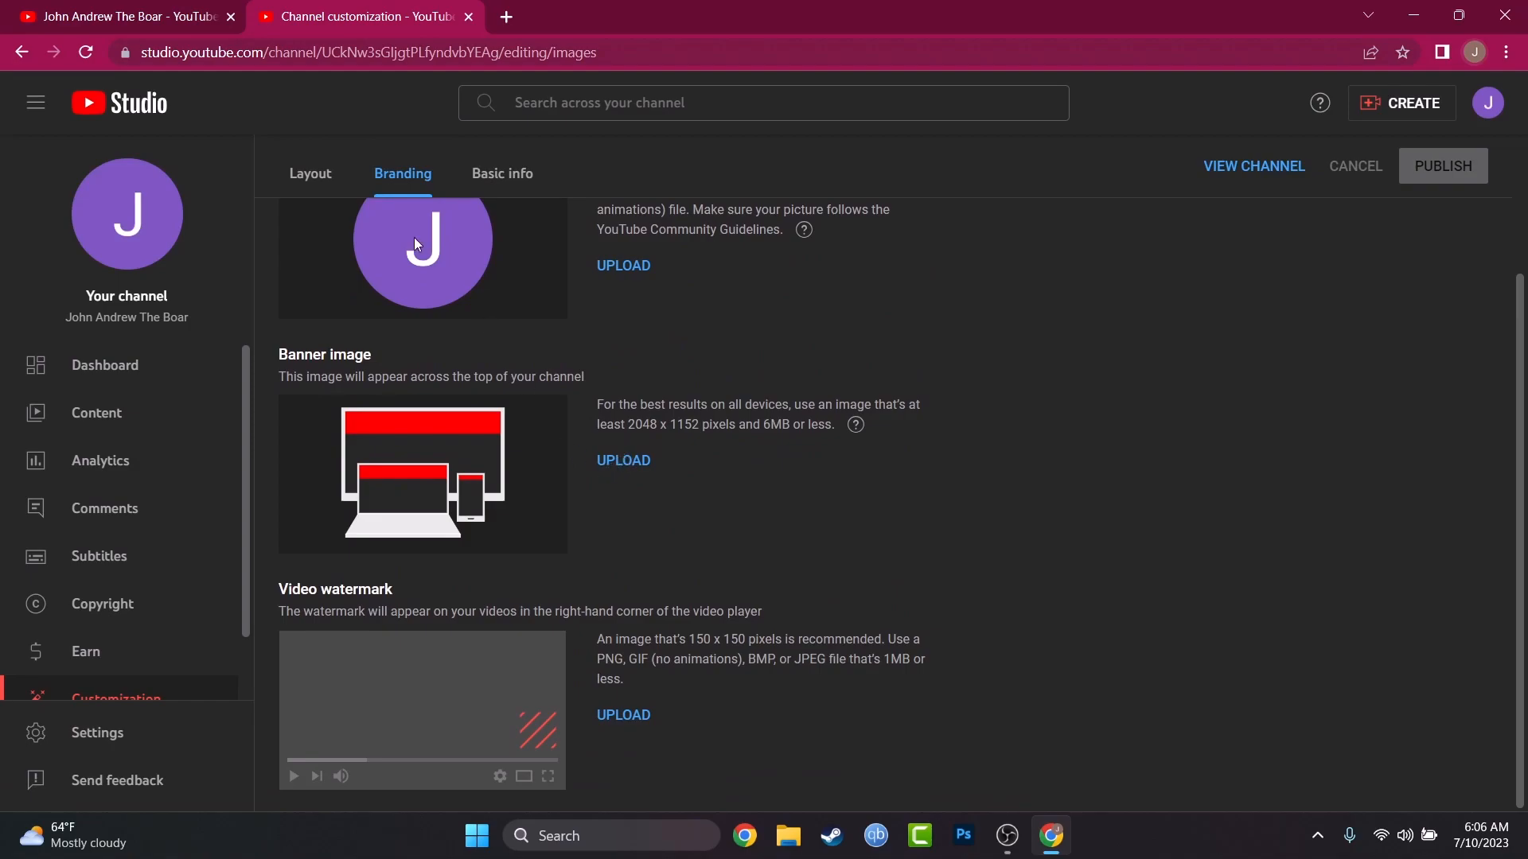
{"action": "left_click", "coordinate": [207, 11]}
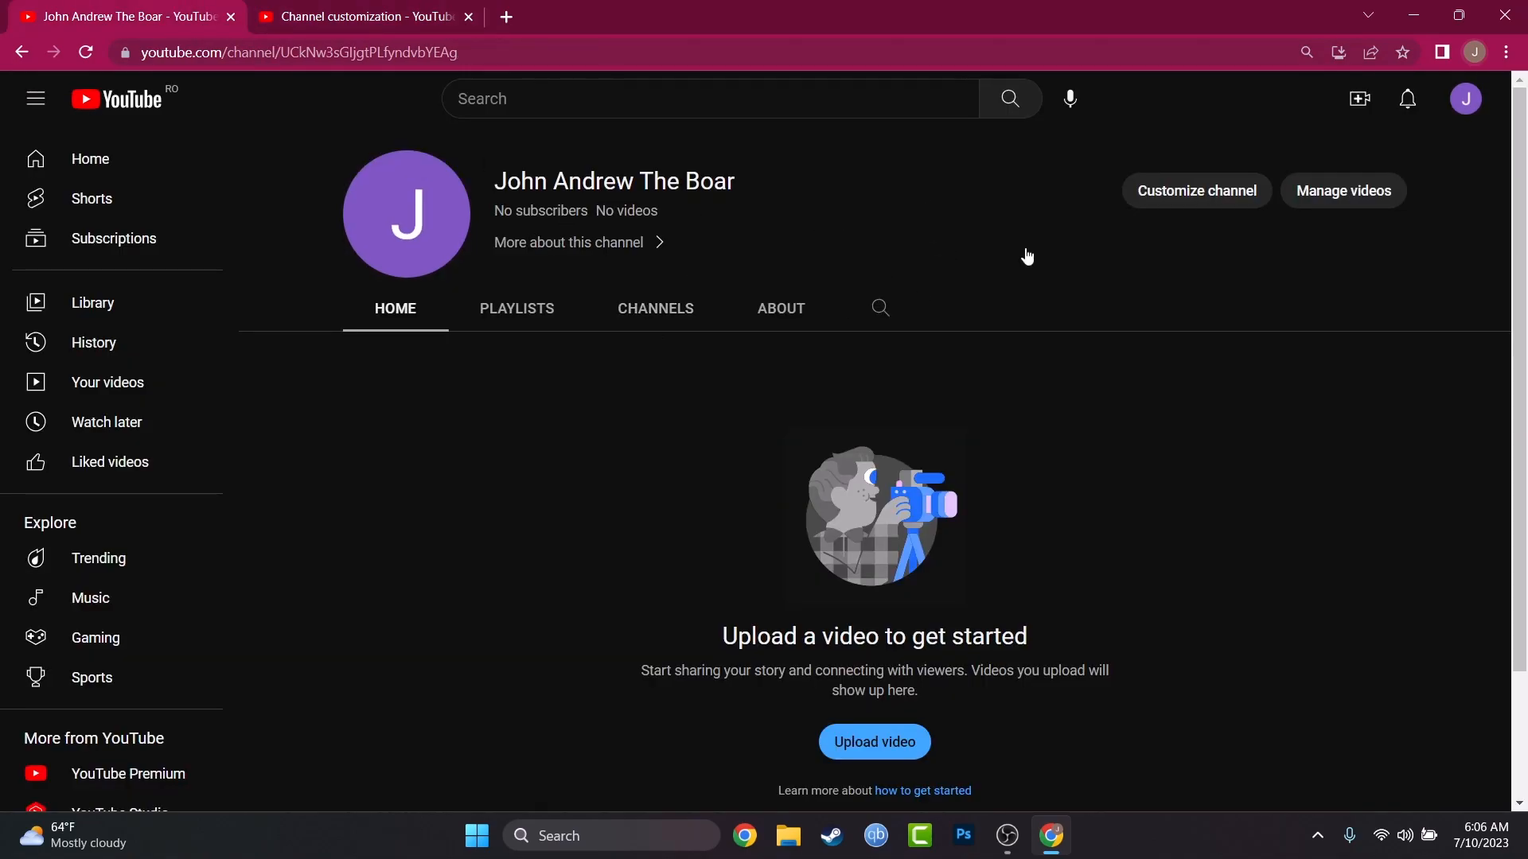
{"action": "key", "text": "ctrl+Tab"}
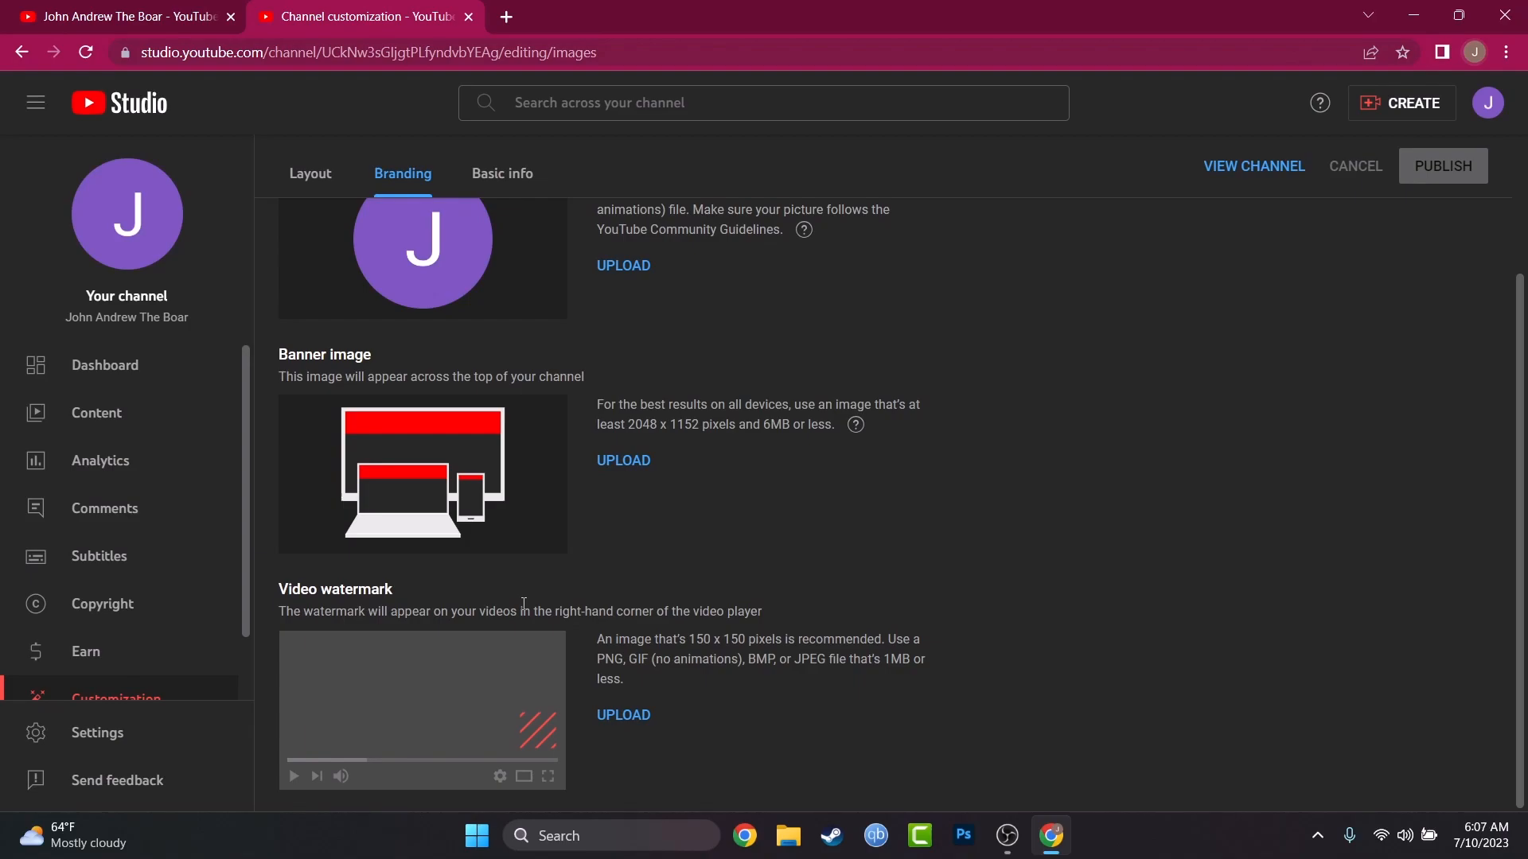
{"action": "scroll", "coordinate": [669, 364], "scroll_direction": "up", "scroll_amount": 2}
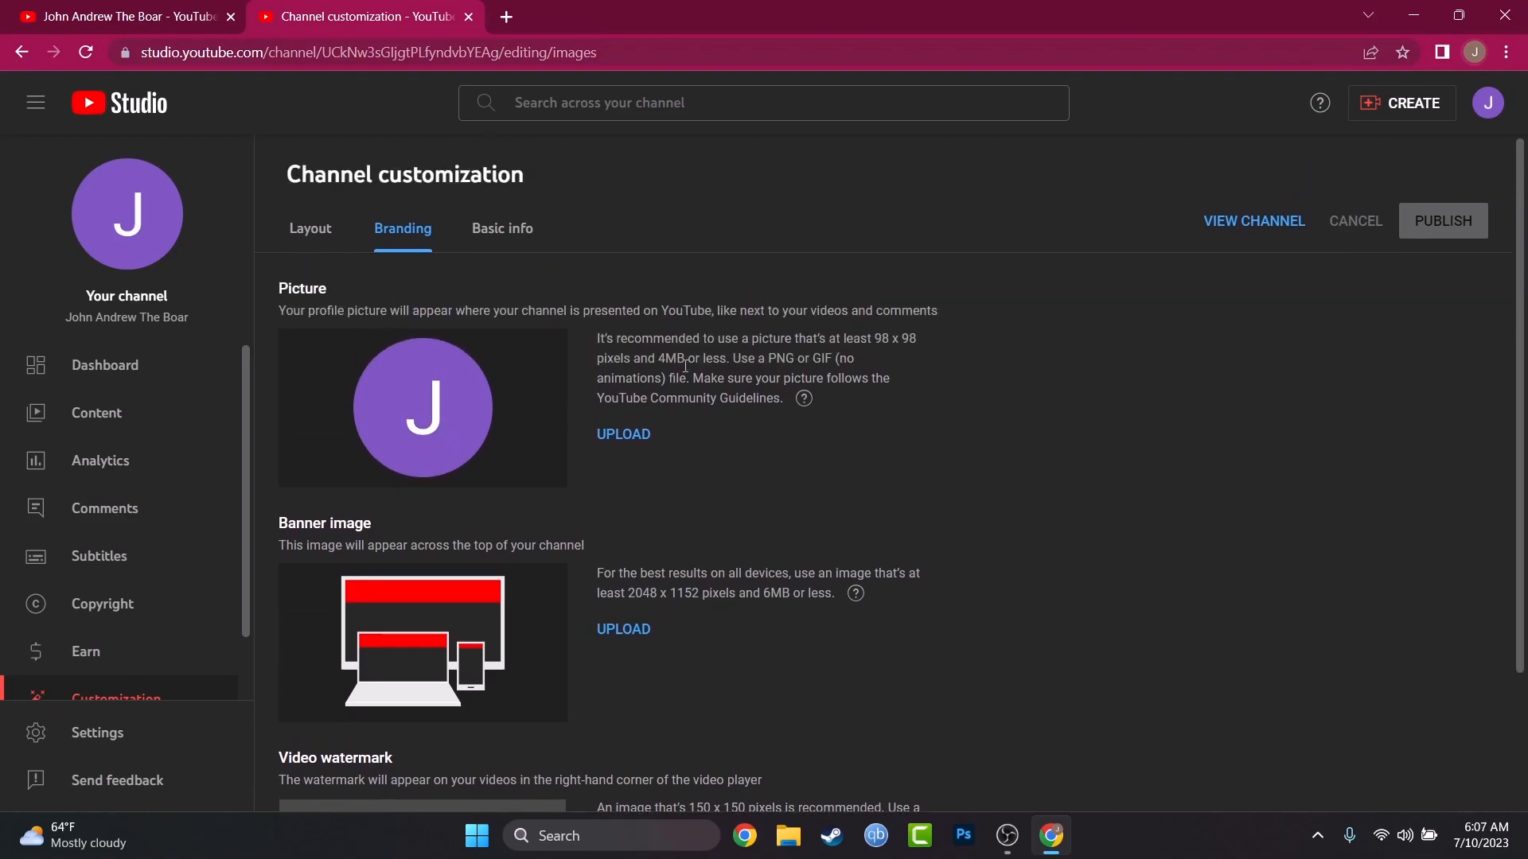
Step: Examine the channel's Basic info fields, from name, handle and description to channel URL, links and contact email
{"action": "left_click", "coordinate": [482, 230]}
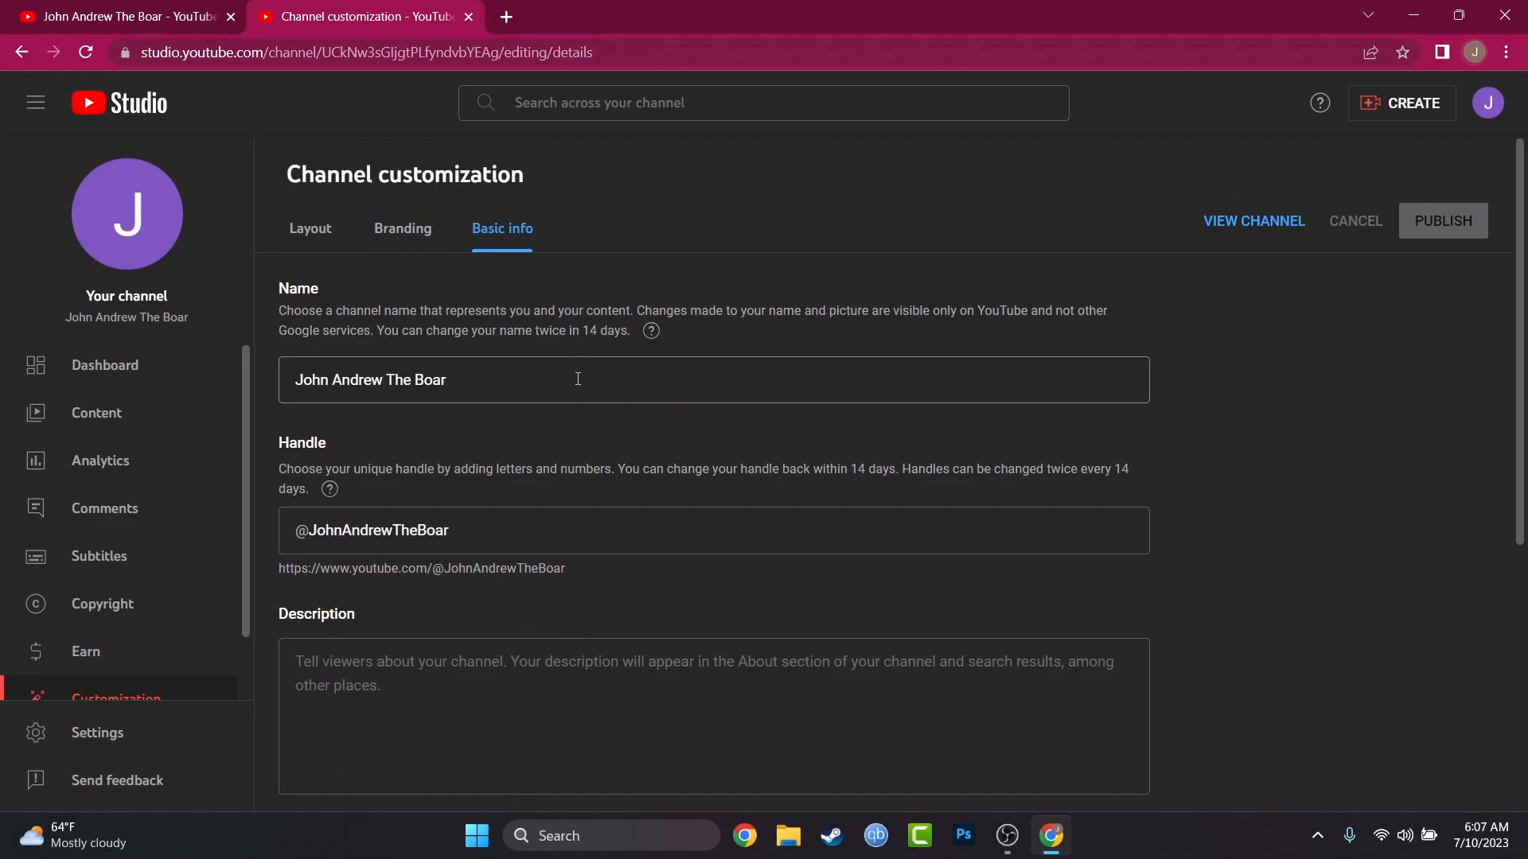
{"action": "scroll", "coordinate": [555, 425], "scroll_direction": "down", "scroll_amount": 2}
{"action": "left_click", "coordinate": [389, 502]}
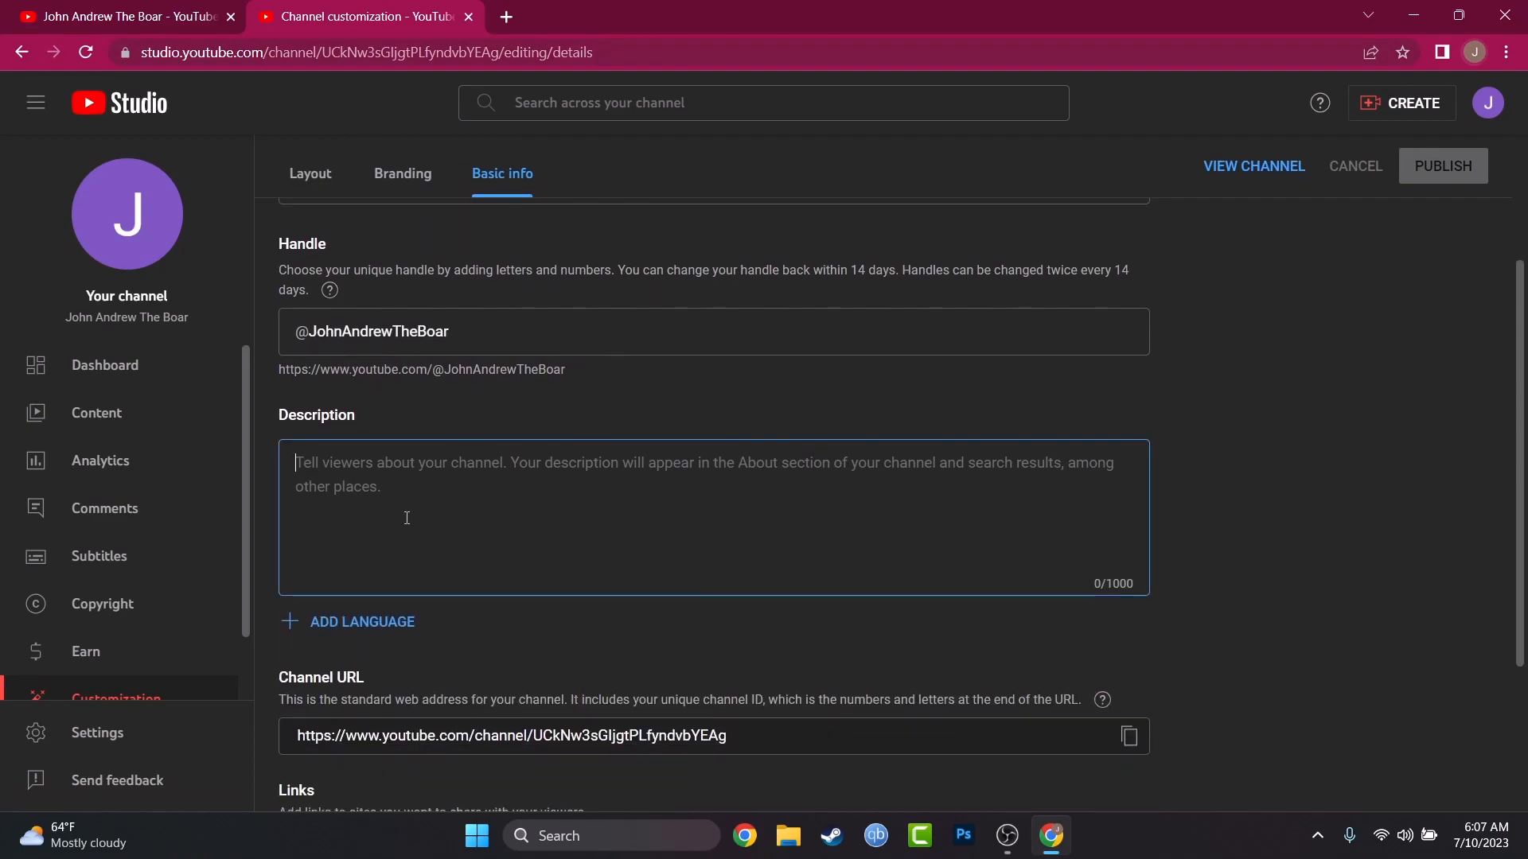
{"action": "scroll", "coordinate": [402, 517], "scroll_direction": "down", "scroll_amount": 2}
{"action": "left_click", "coordinate": [640, 543]}
{"action": "scroll", "coordinate": [618, 588], "scroll_direction": "down", "scroll_amount": 1}
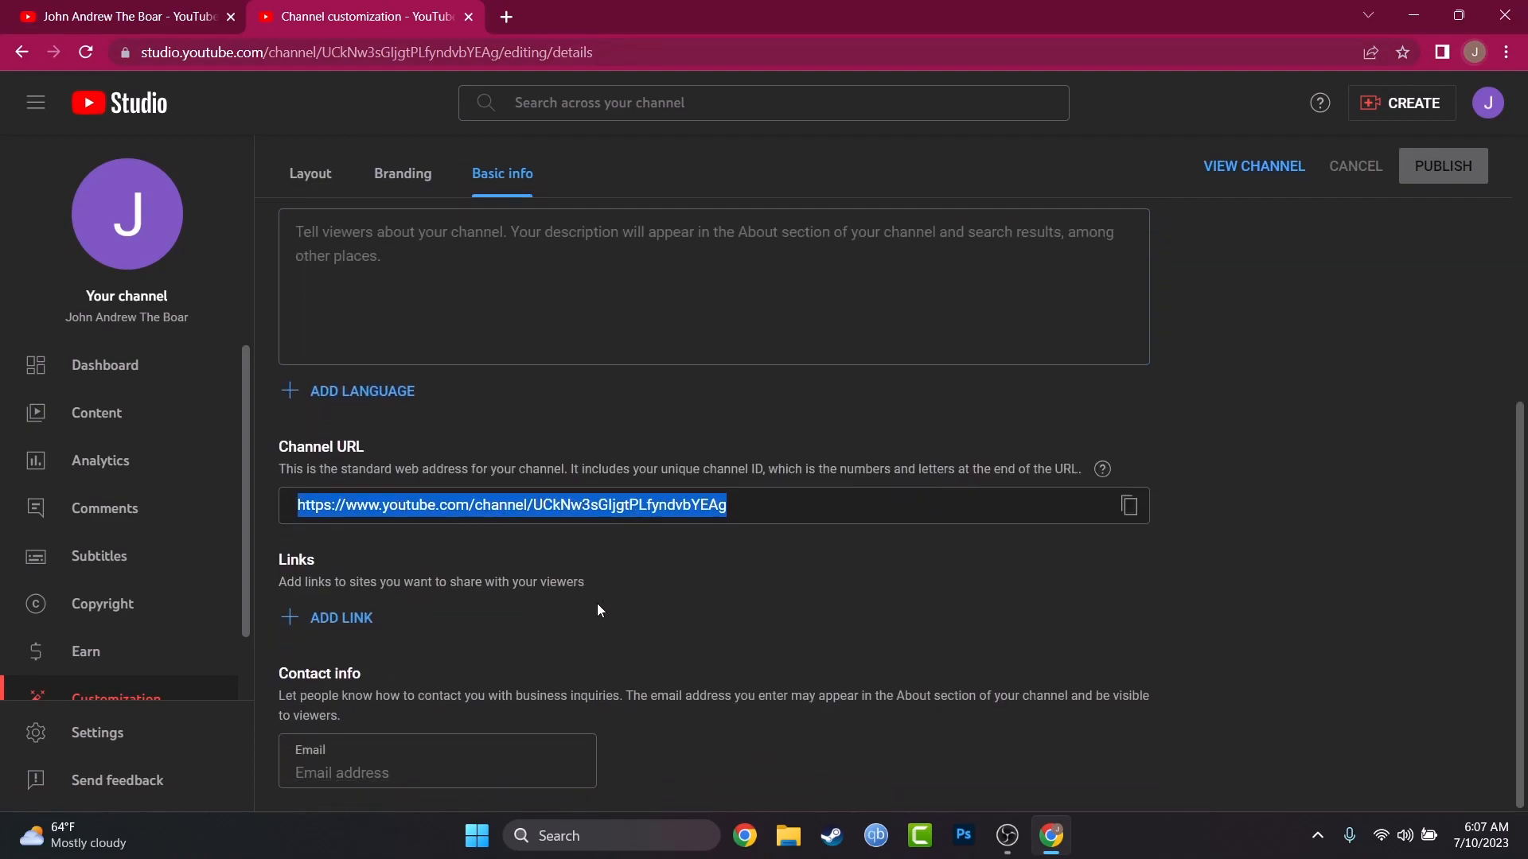
{"action": "left_click", "coordinate": [366, 777]}
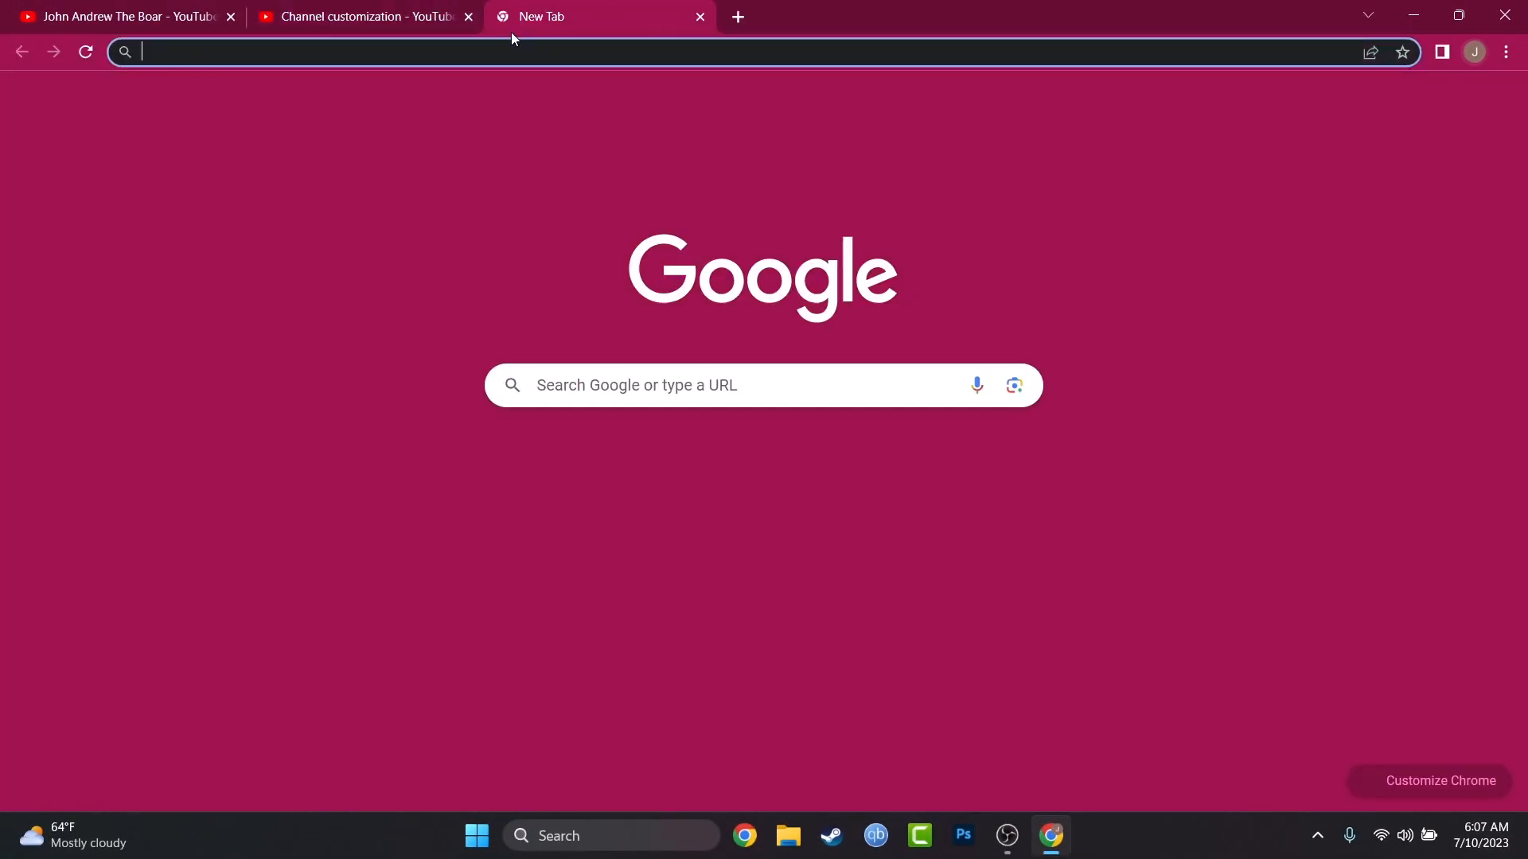
Step: Search the web for panzoid, open its site, accept the privacy notice and open the Backgrounder tool
{"action": "type", "text": "panzoid"}
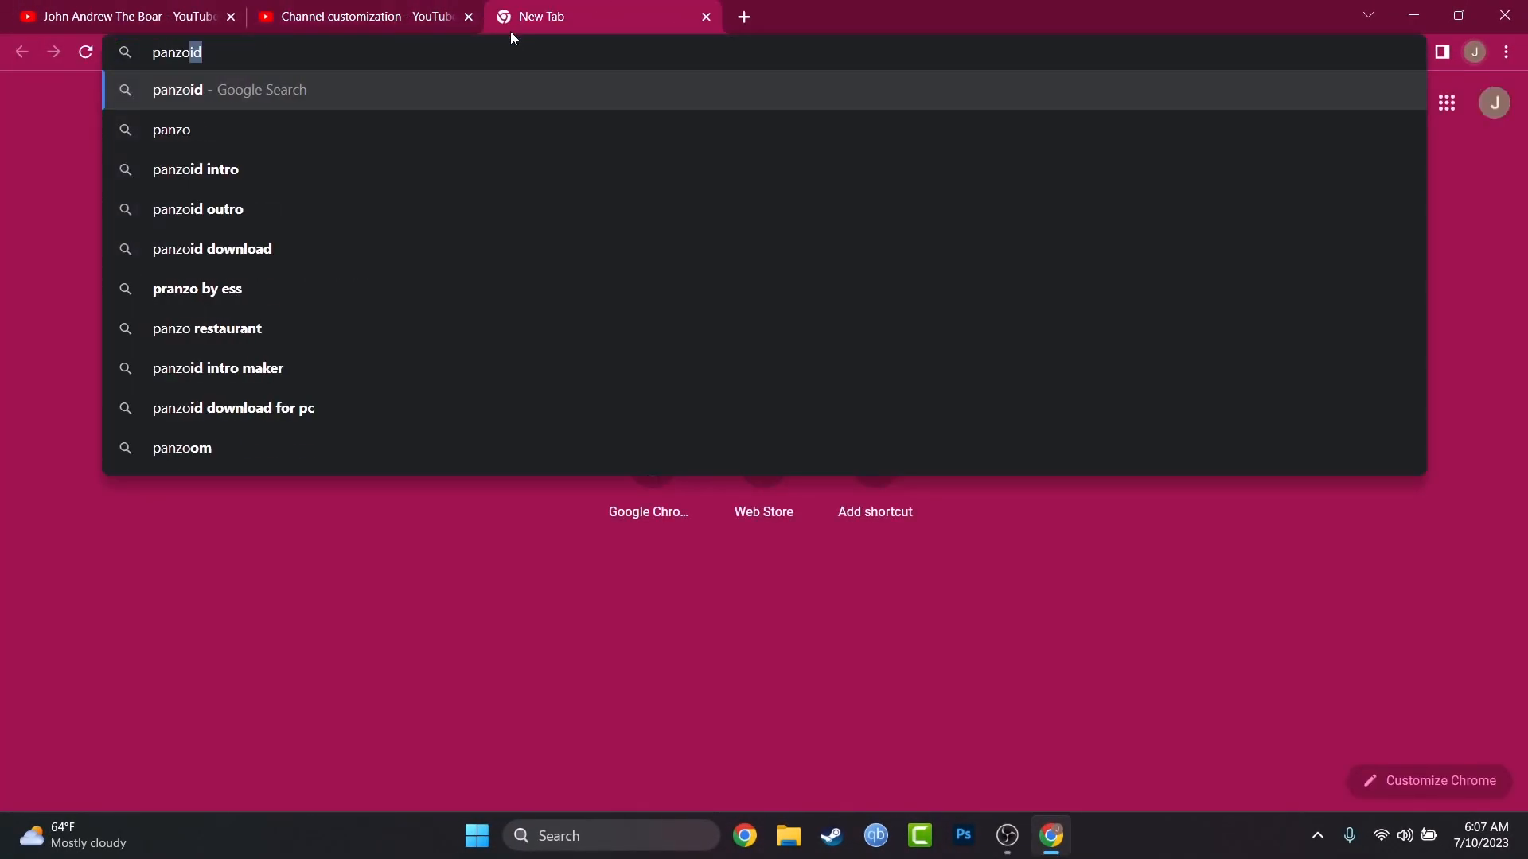
{"action": "key", "text": "Return"}
{"action": "left_click", "coordinate": [218, 321]}
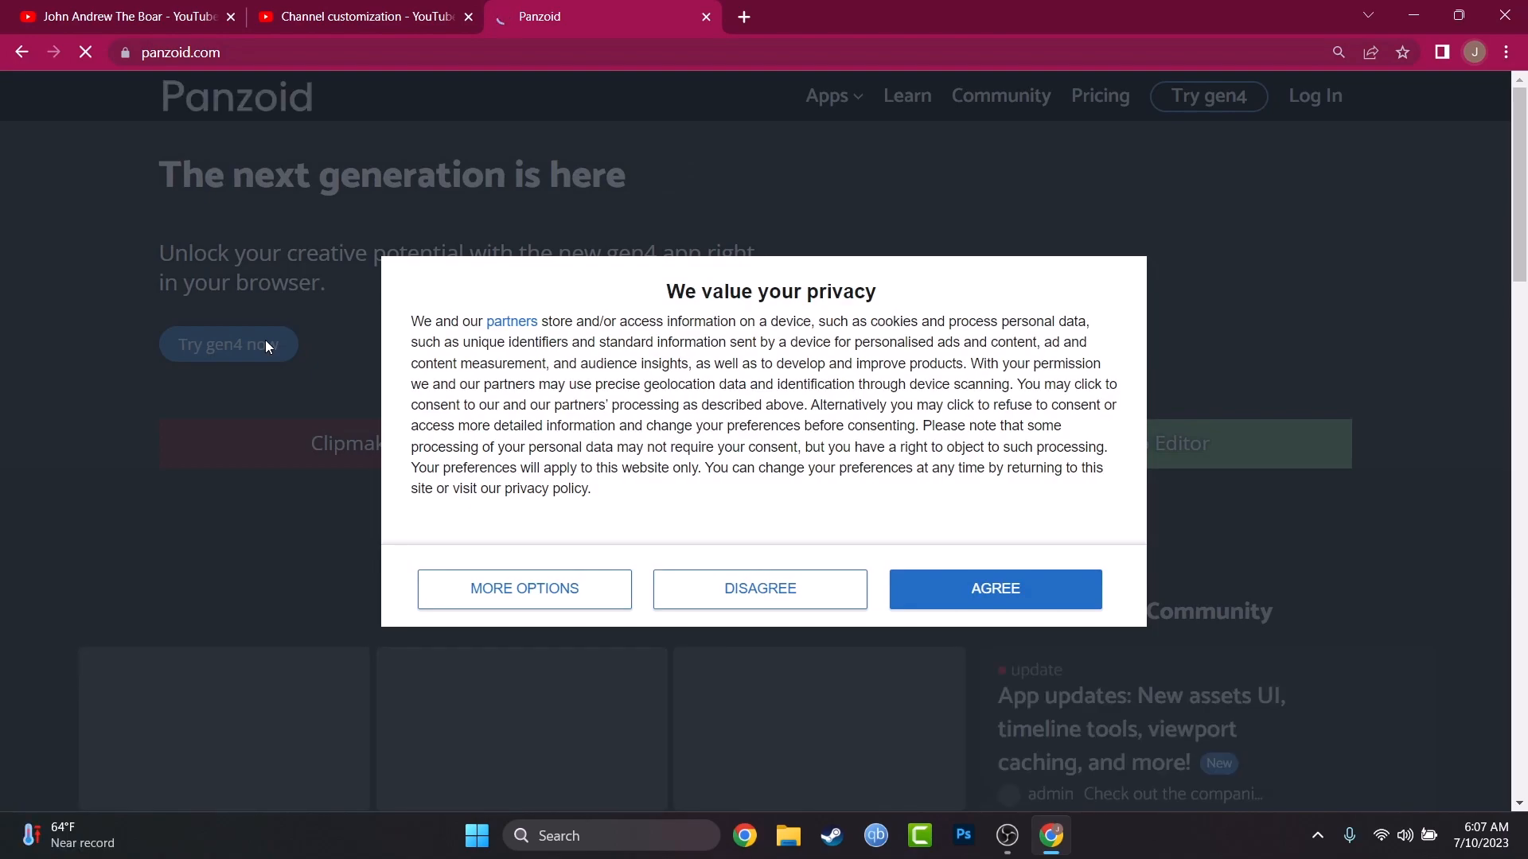
{"action": "left_click", "coordinate": [1058, 593]}
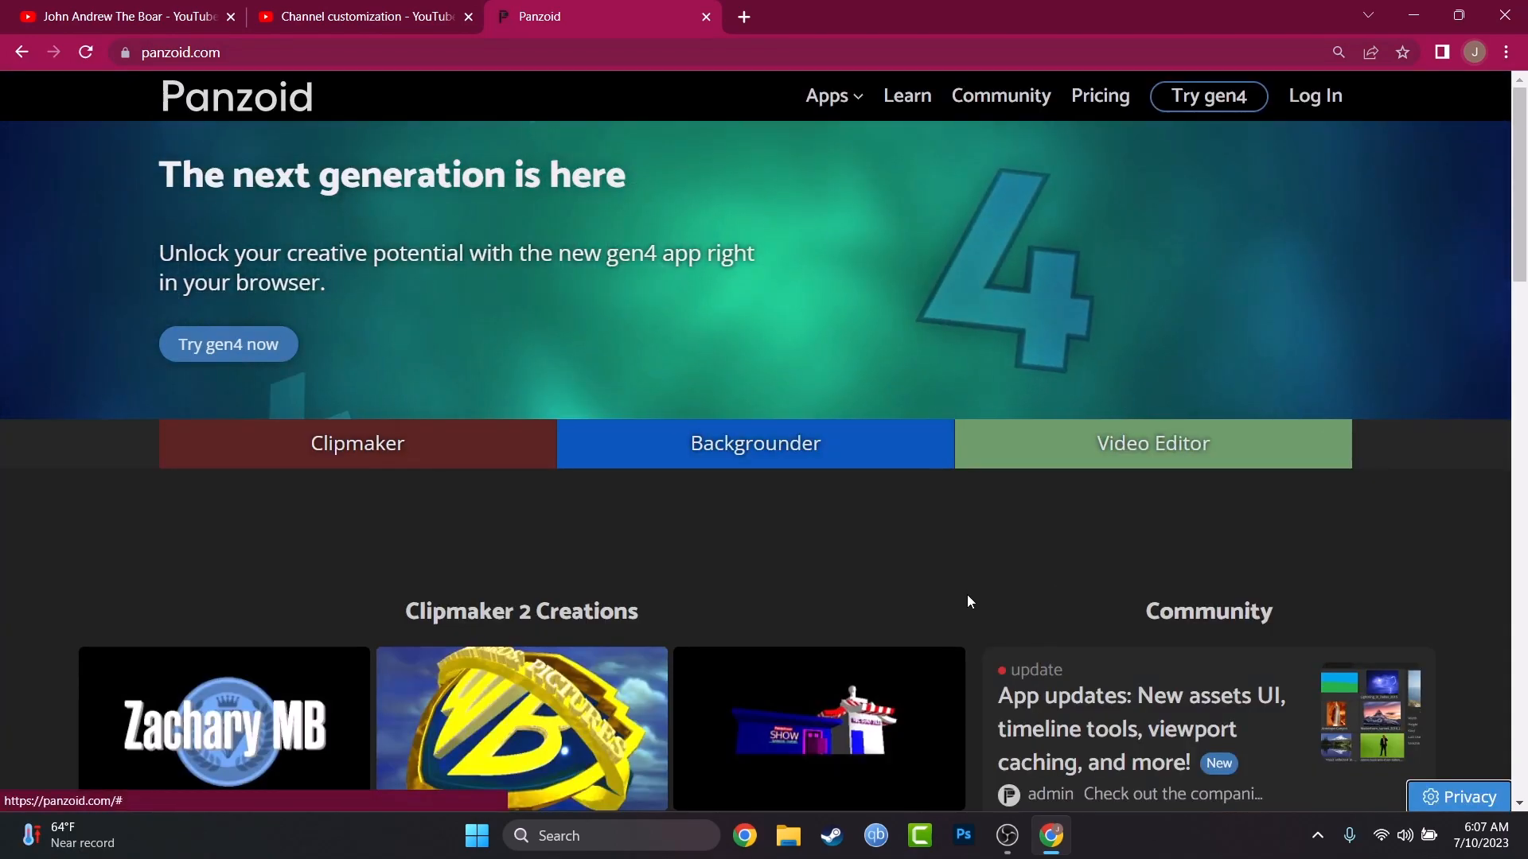
{"action": "left_click", "coordinate": [783, 454]}
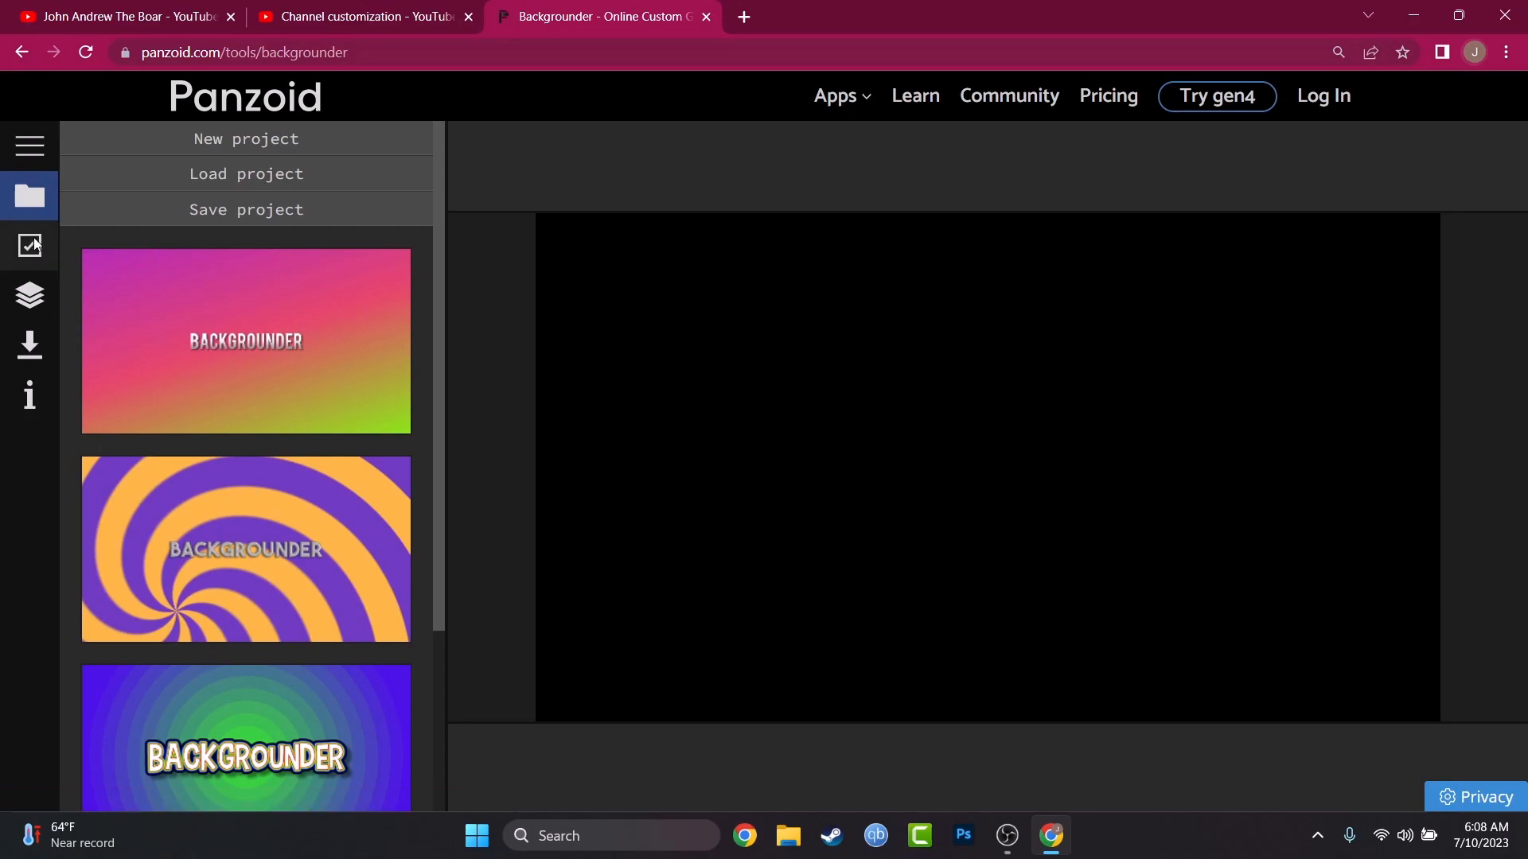
Step: Set the Backgrounder preset type to YouTube Channel Icon
{"action": "left_click", "coordinate": [47, 247]}
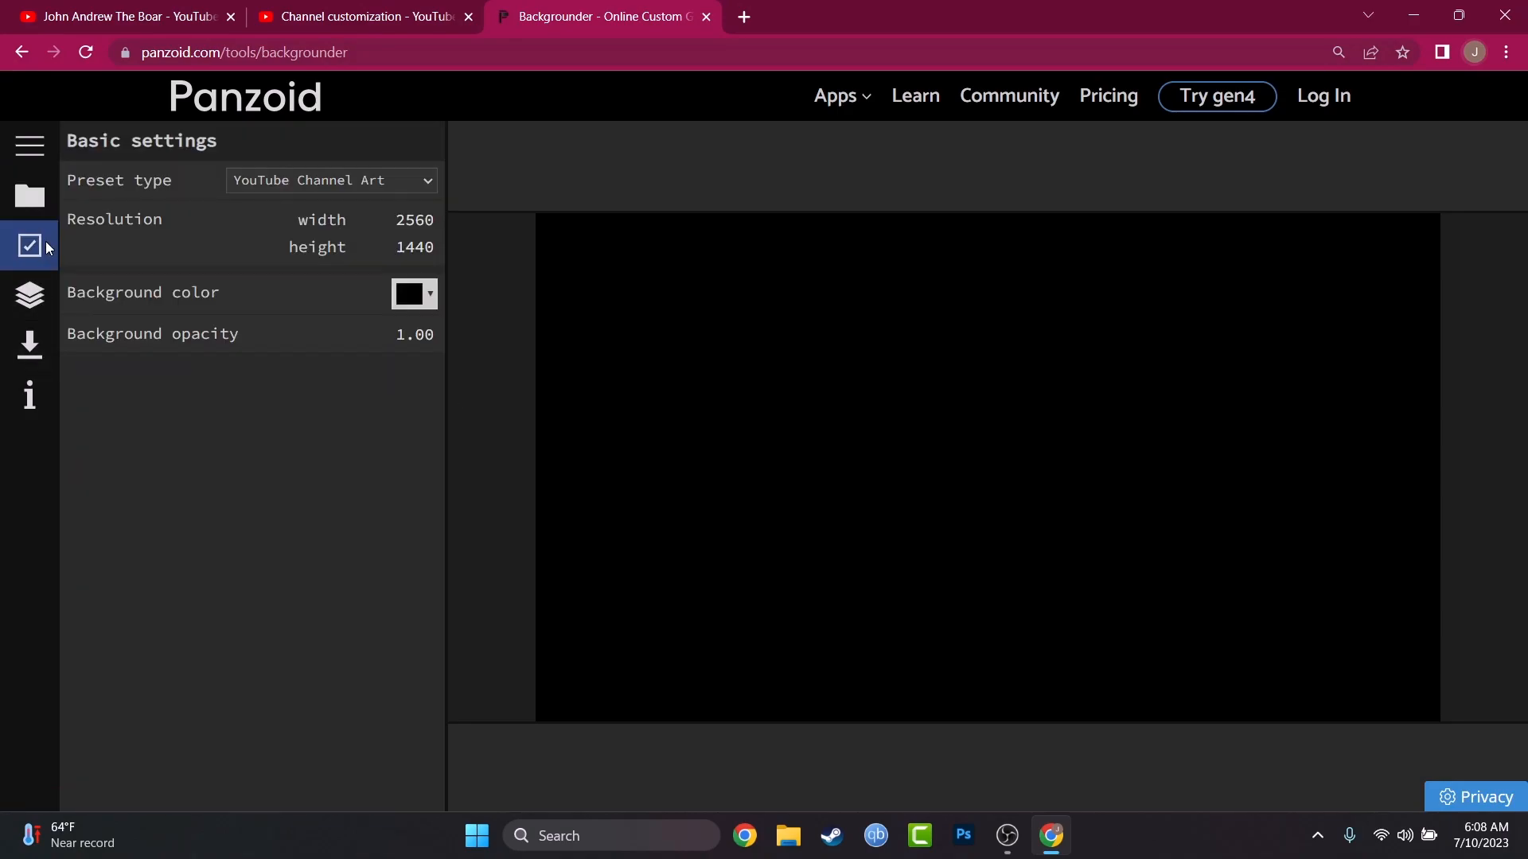
{"action": "left_click", "coordinate": [297, 177]}
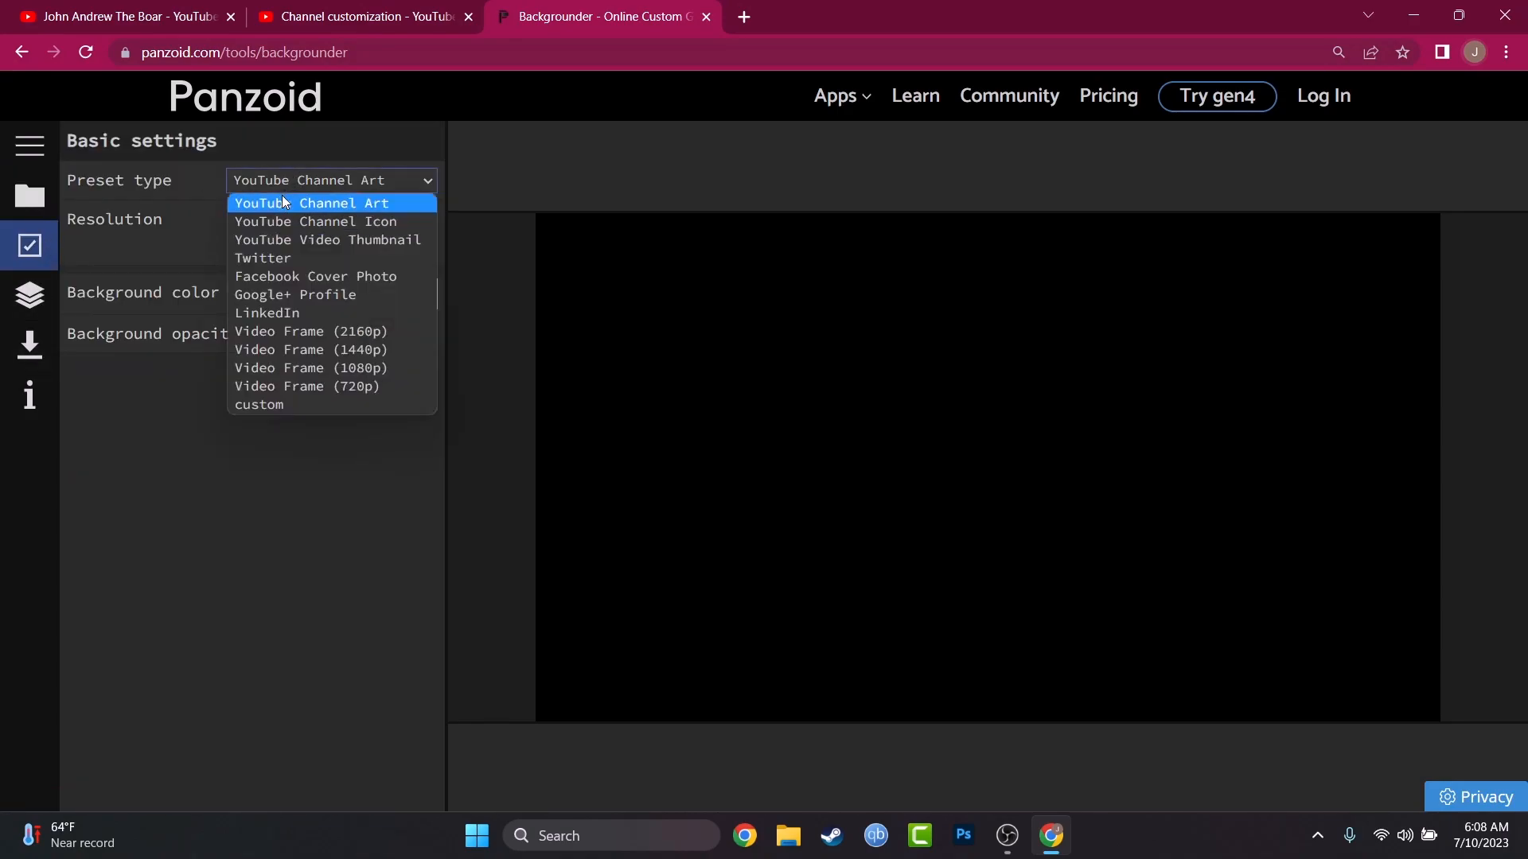
{"action": "left_click", "coordinate": [332, 225]}
Step: Load the purple-to-green gradient template with the BACKGROUNDER text
{"action": "left_click", "coordinate": [56, 196]}
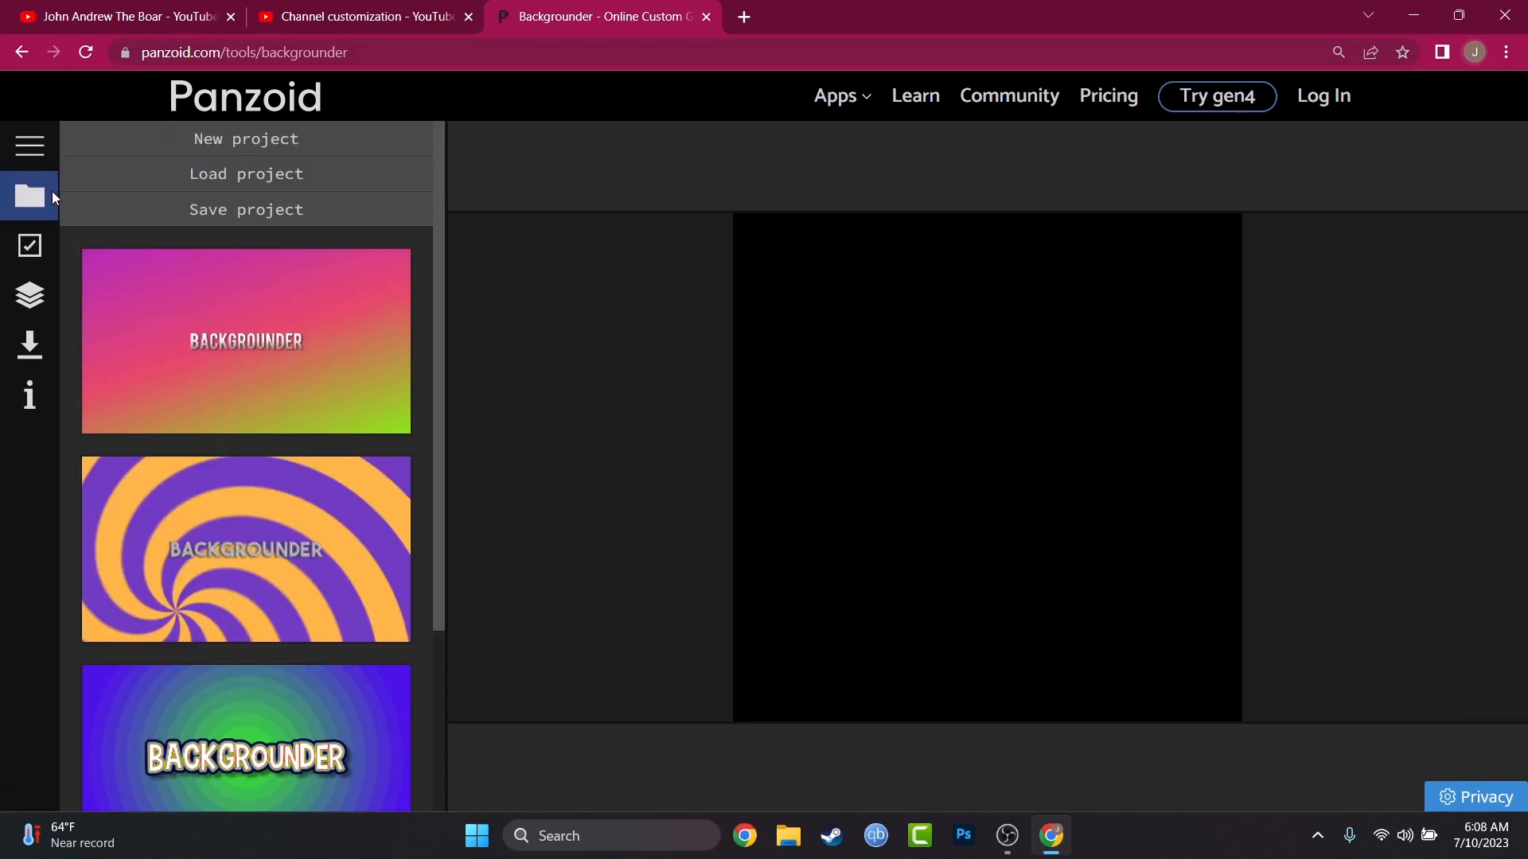
{"action": "scroll", "coordinate": [260, 402], "scroll_direction": "down", "scroll_amount": 3}
{"action": "scroll", "coordinate": [270, 434], "scroll_direction": "up", "scroll_amount": 3}
{"action": "left_click", "coordinate": [197, 366]}
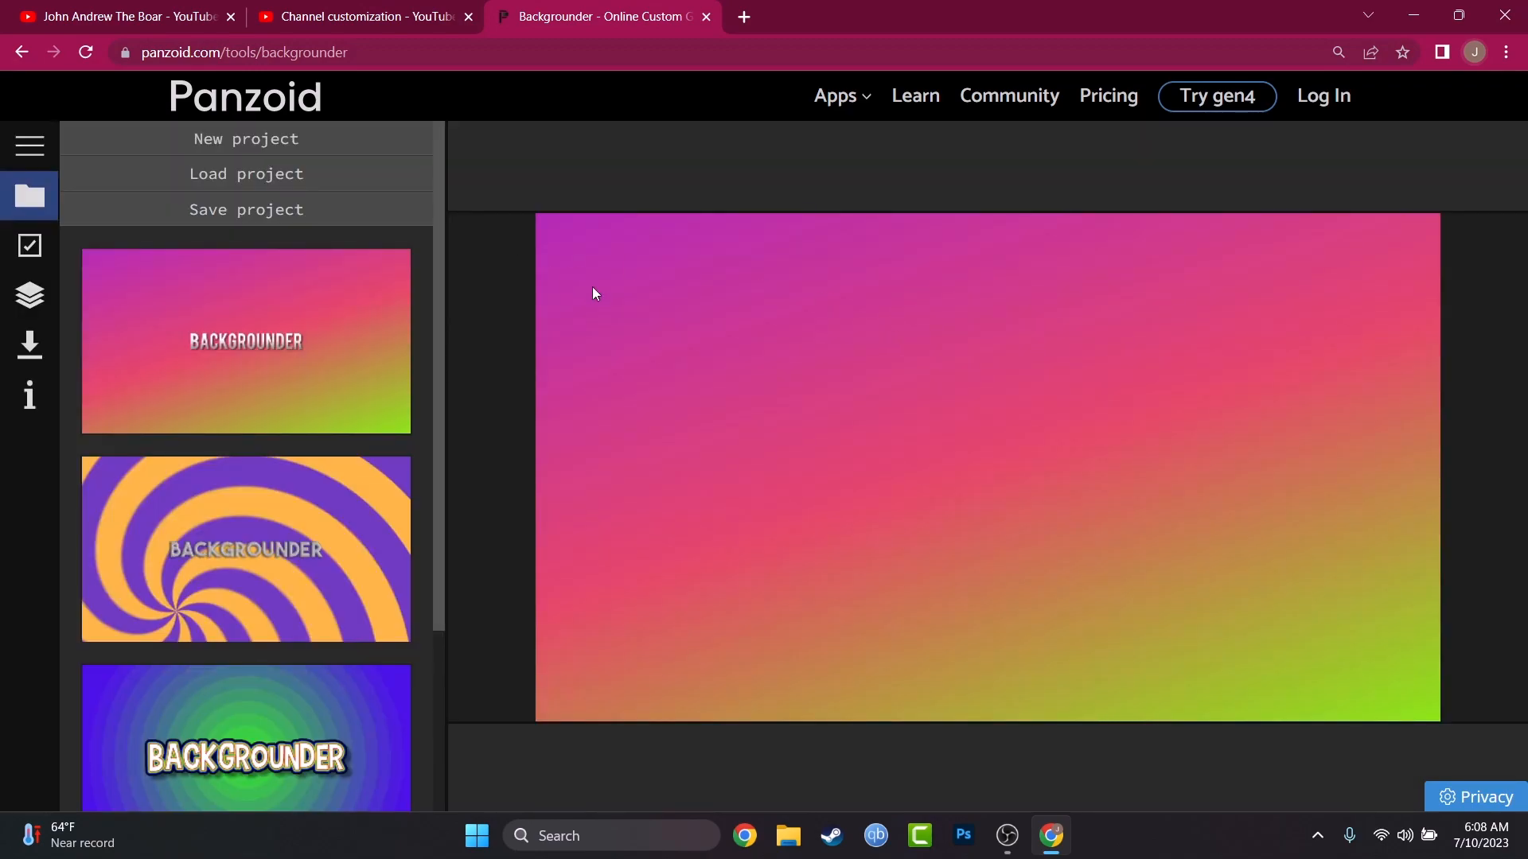
Step: Change the gradient template's preset type to YouTube Channel Icon
{"action": "left_click", "coordinate": [30, 245]}
{"action": "left_click", "coordinate": [393, 188]}
{"action": "left_click", "coordinate": [372, 223]}
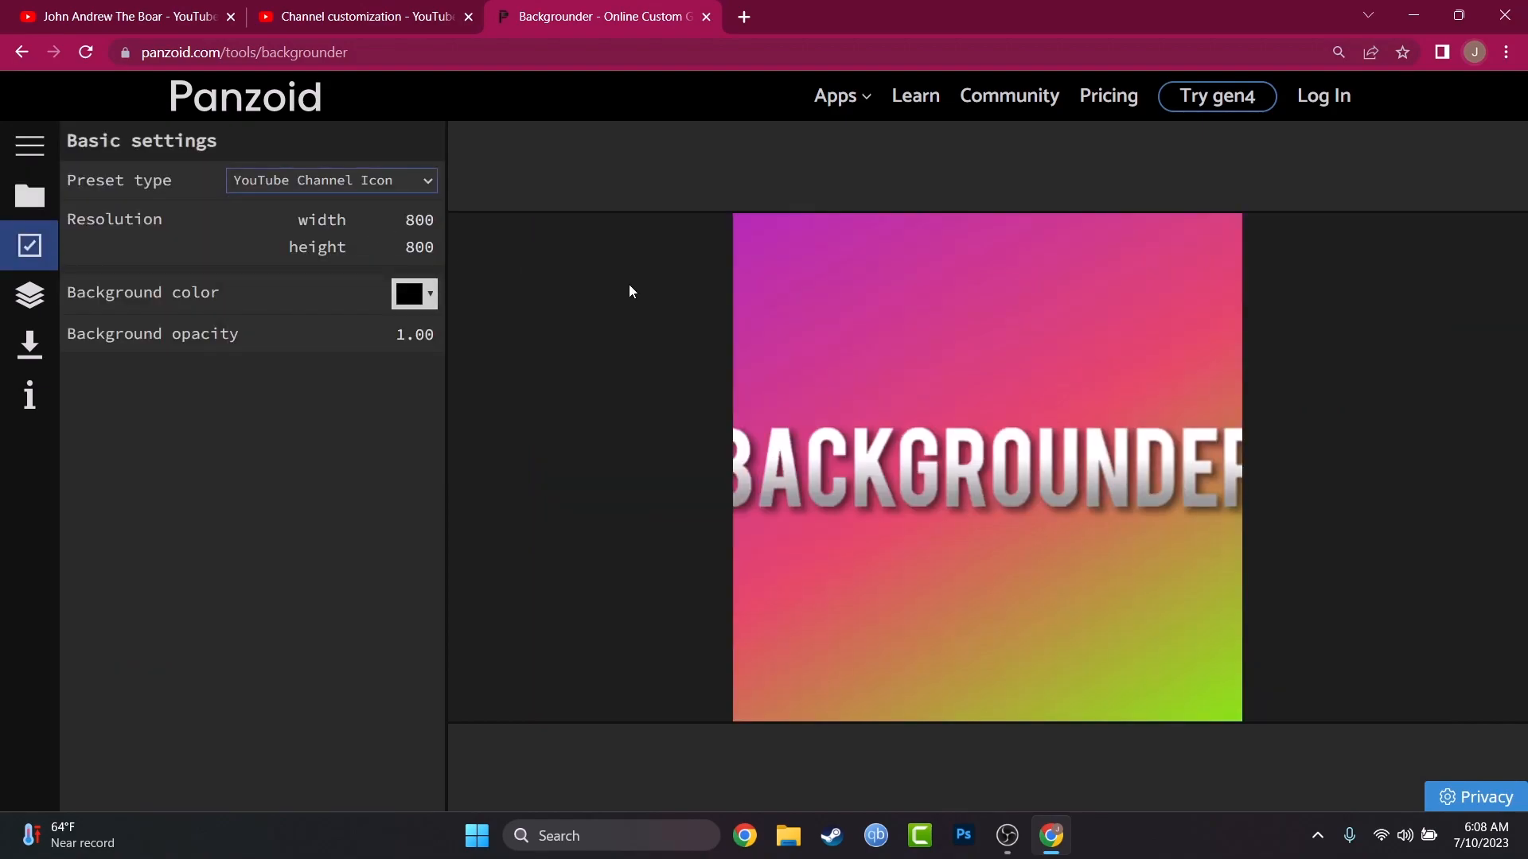
Step: Replace the text of the BACKGROUNDER text layer with the channel name
{"action": "left_click", "coordinate": [24, 150]}
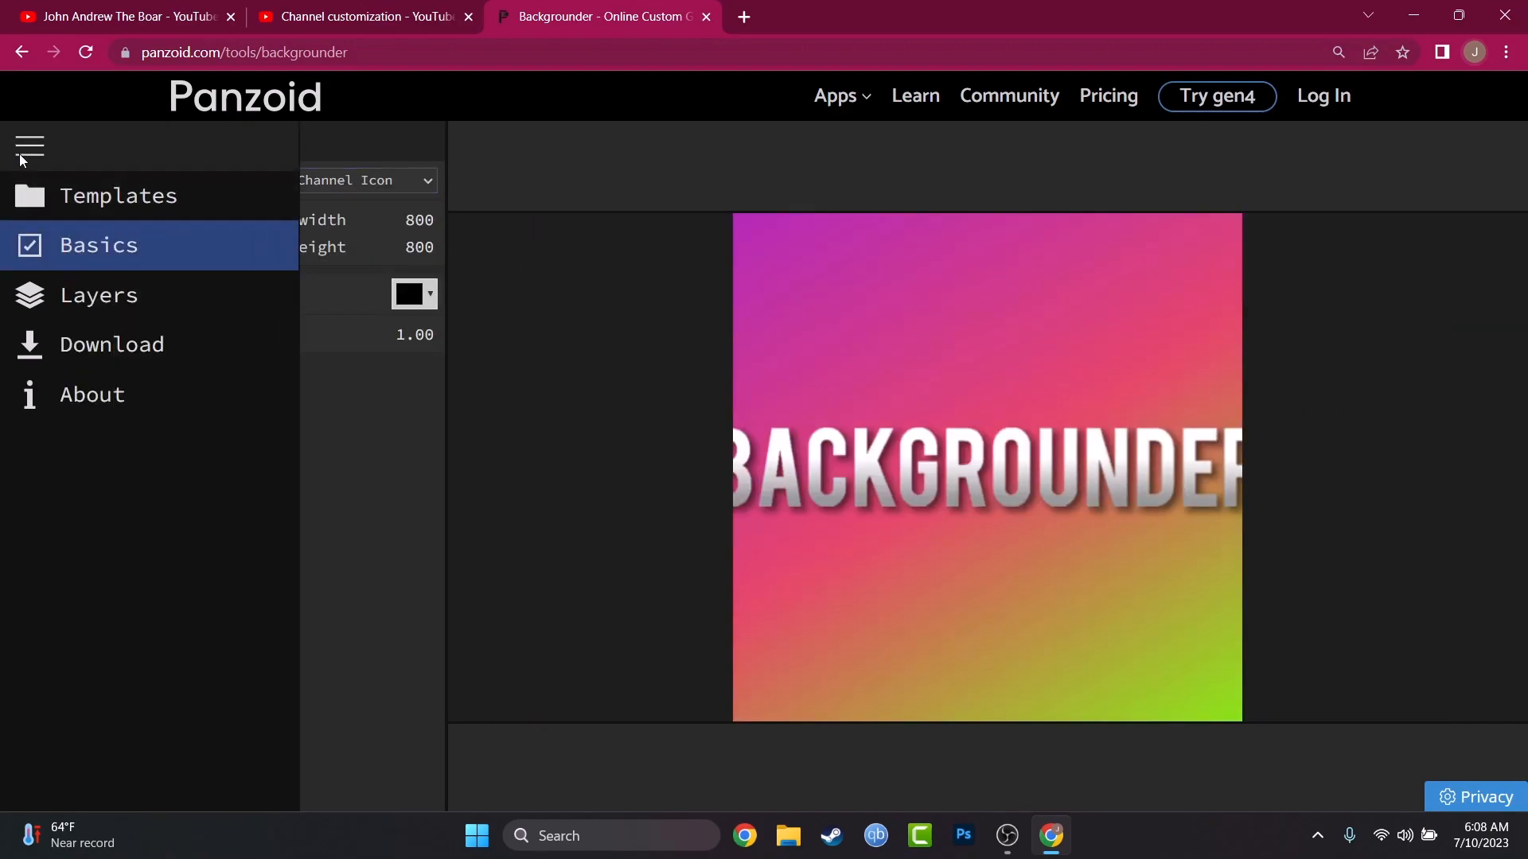
{"action": "left_click", "coordinate": [30, 230]}
{"action": "left_click", "coordinate": [34, 197]}
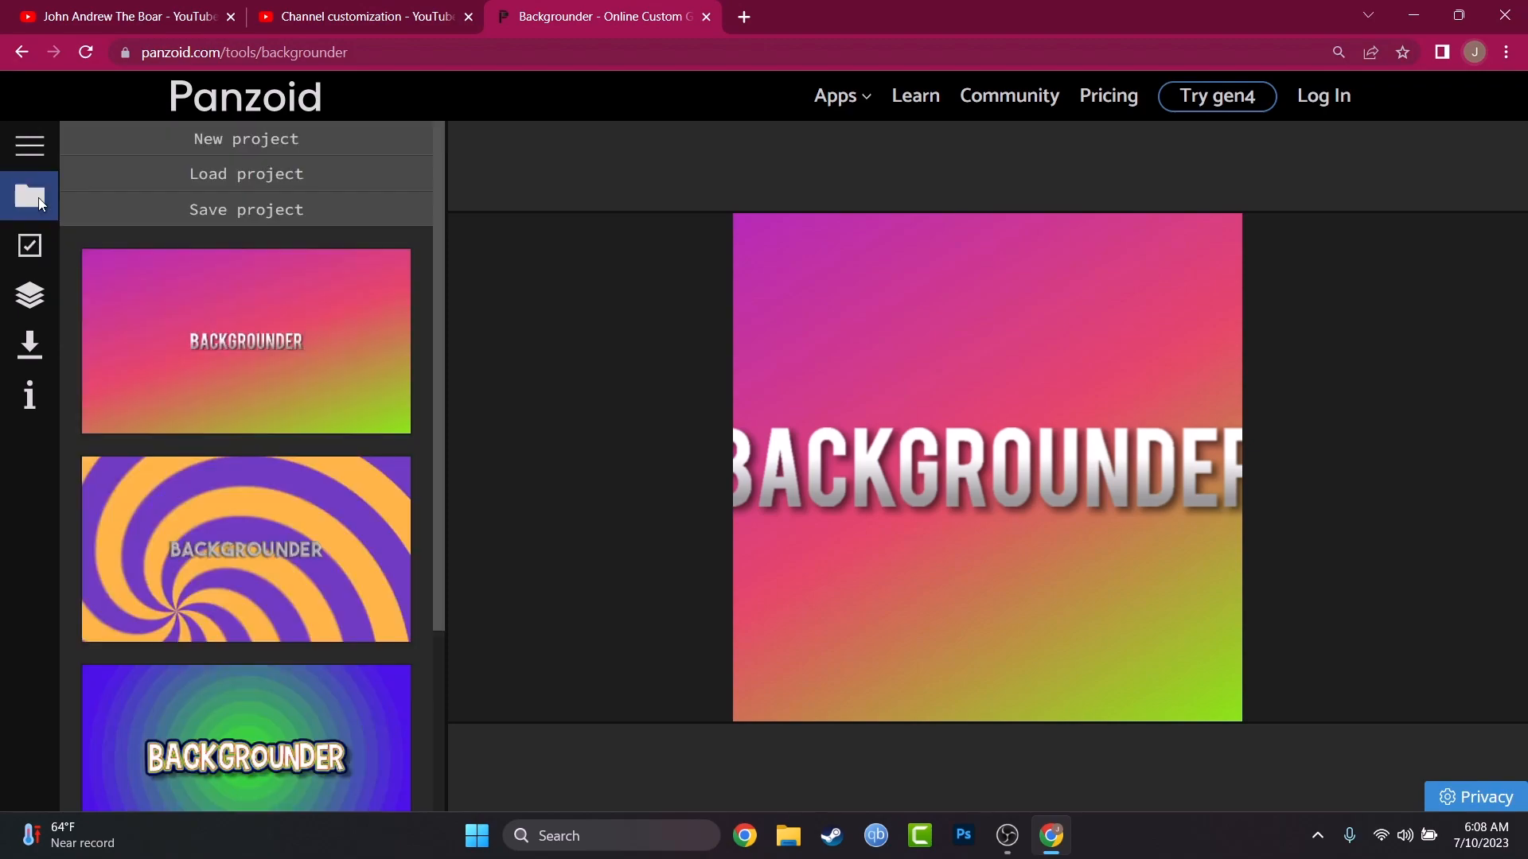
{"action": "left_click", "coordinate": [31, 303]}
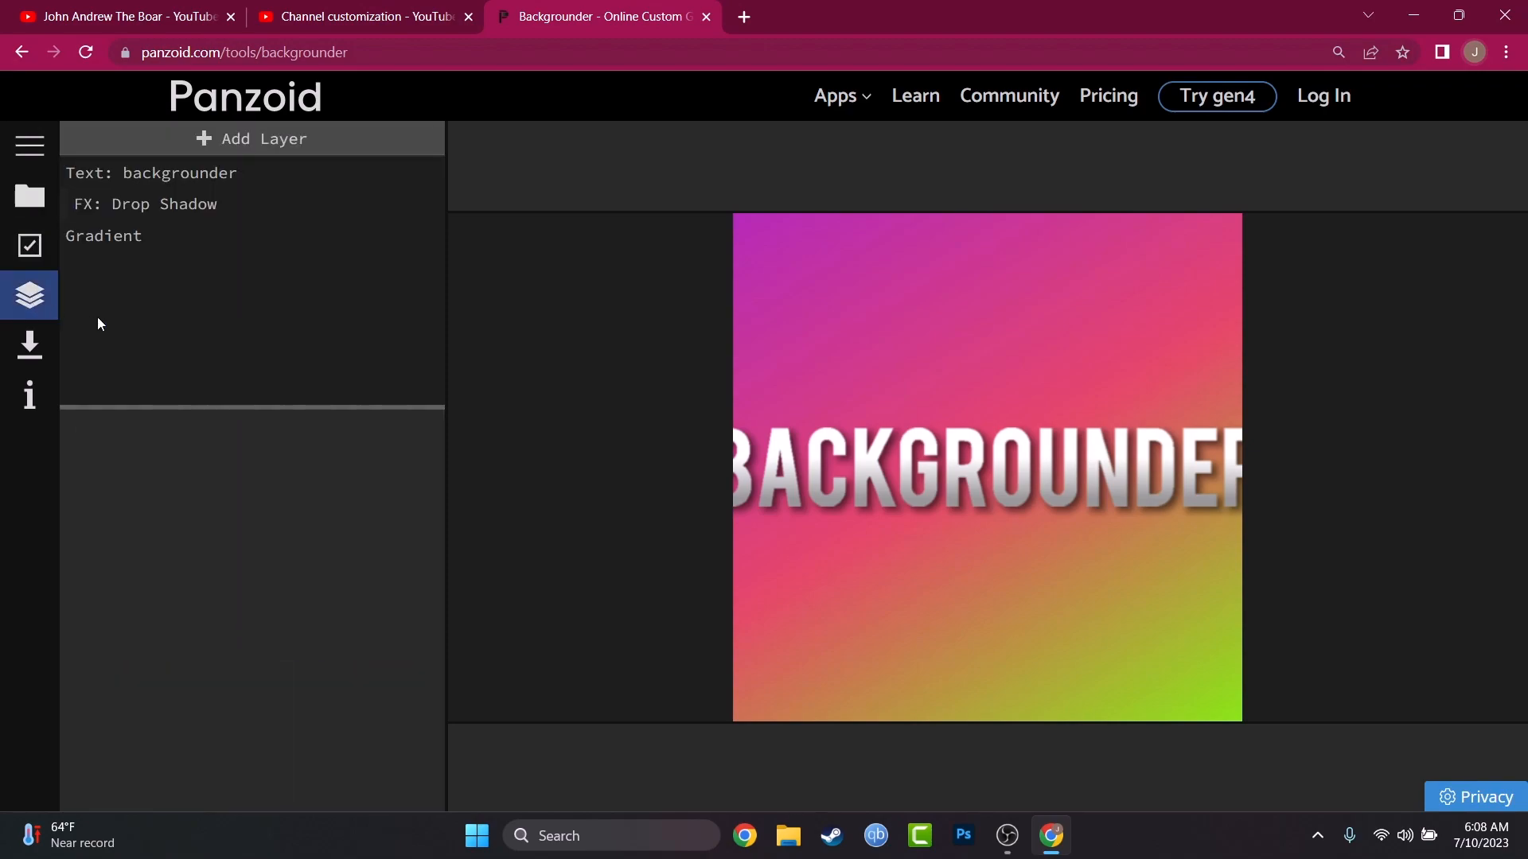
{"action": "left_click", "coordinate": [188, 184]}
{"action": "left_click_drag", "start_coordinate": [1116, 468], "coordinate": [1180, 366]}
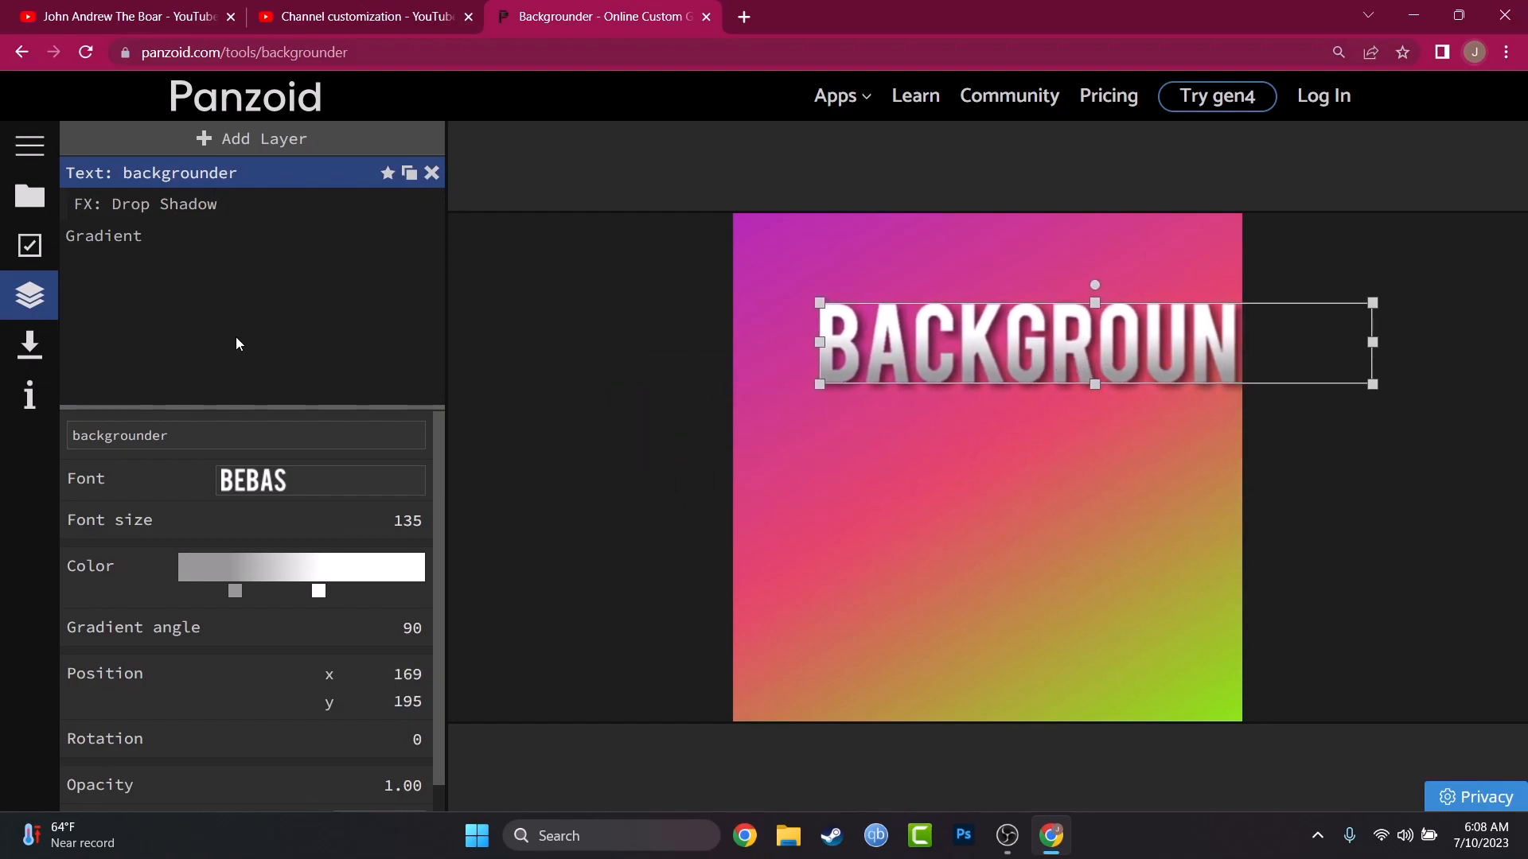
{"action": "double_click", "coordinate": [177, 438]}
{"action": "type", "text": "J"}
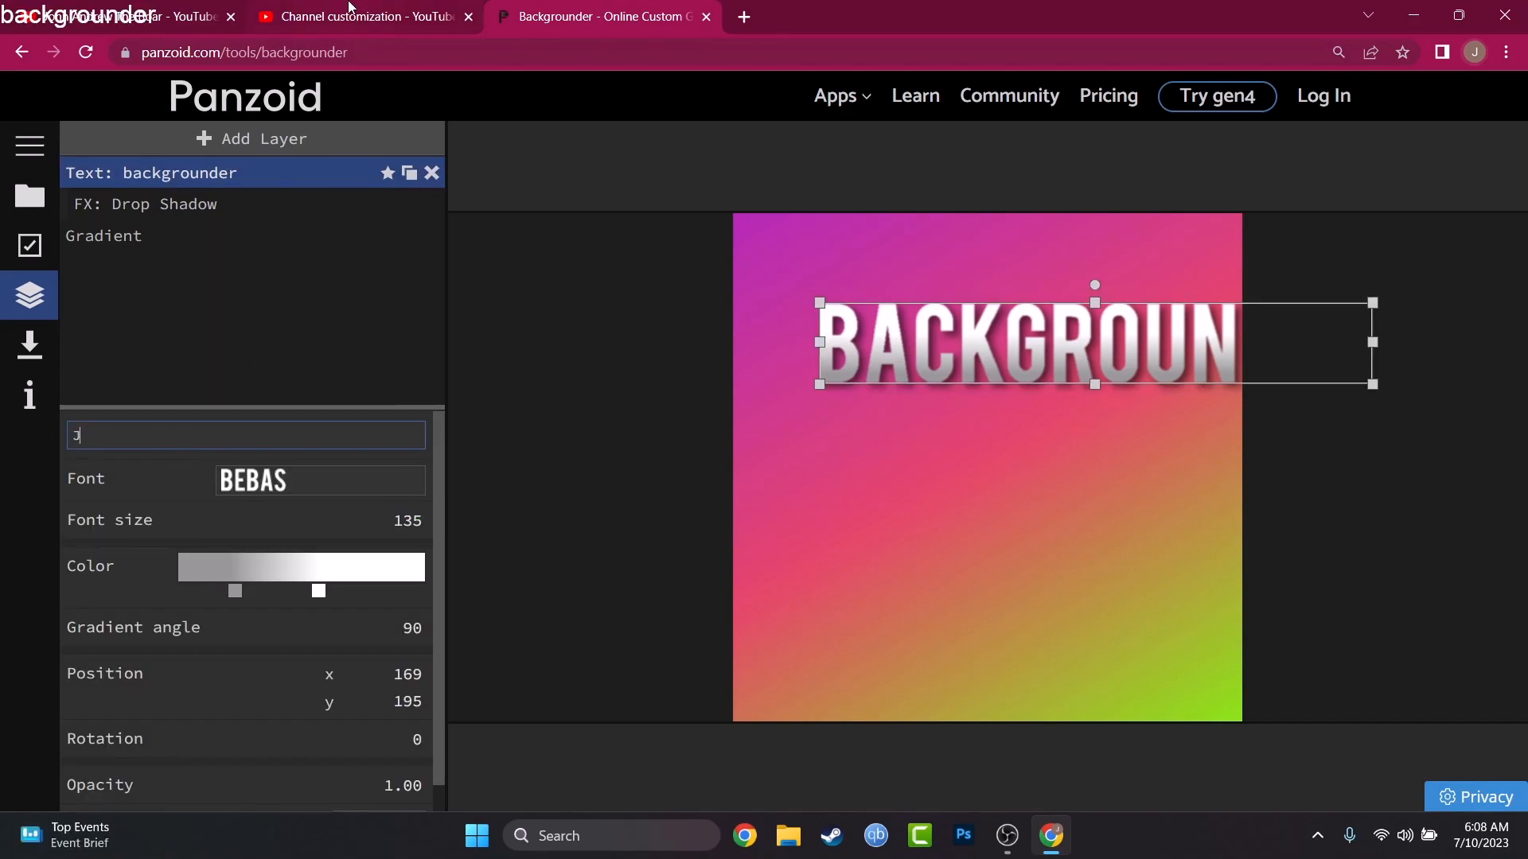
{"action": "type", "text": "he Boar"}
Step: Move the channel name text to the middle of the canvas and scale it down to fit inside the icon
{"action": "left_click_drag", "start_coordinate": [998, 355], "coordinate": [890, 438]}
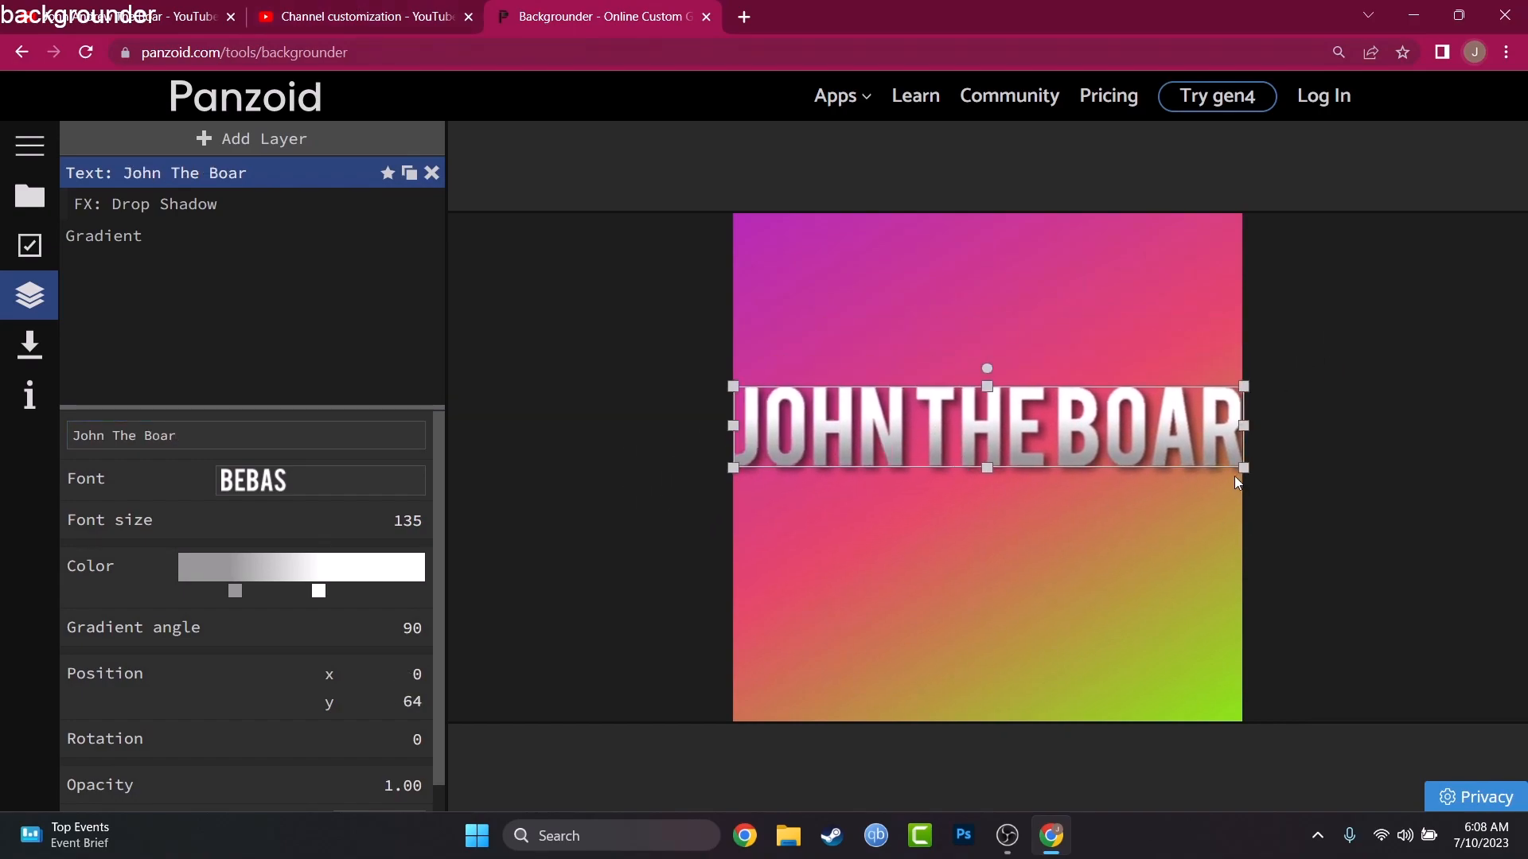
{"action": "left_click_drag", "start_coordinate": [1214, 447], "coordinate": [1110, 447]}
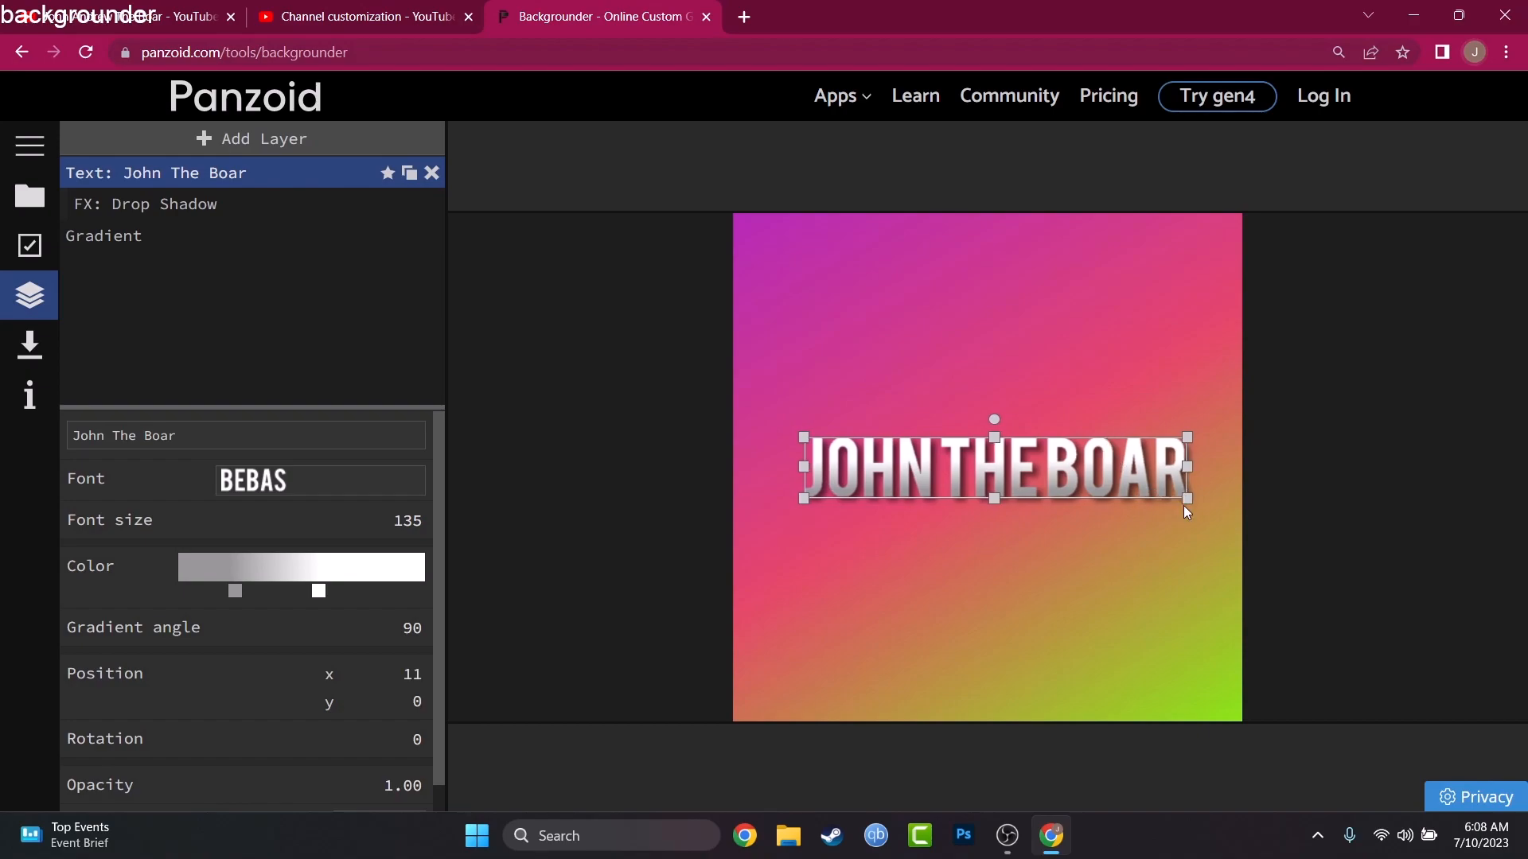
{"action": "left_click_drag", "start_coordinate": [1187, 499], "coordinate": [1129, 451]}
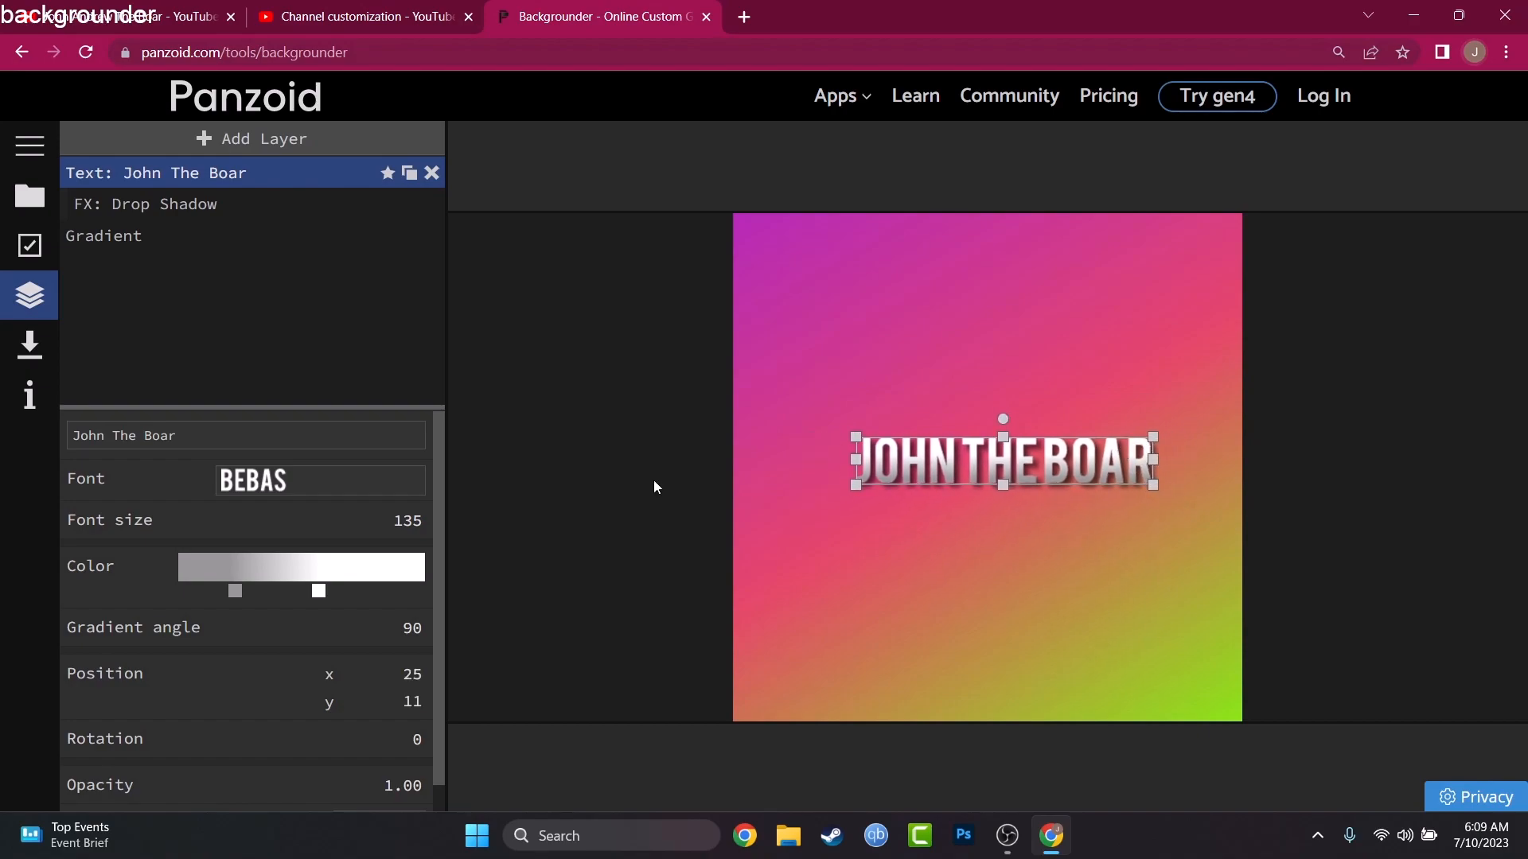
Step: Change the text's font to The Bold Font, enlarge it slightly and place it at about x 13, y 17
{"action": "left_click", "coordinate": [298, 485]}
{"action": "scroll", "coordinate": [329, 587], "scroll_direction": "down", "scroll_amount": 10}
{"action": "left_click", "coordinate": [311, 683]}
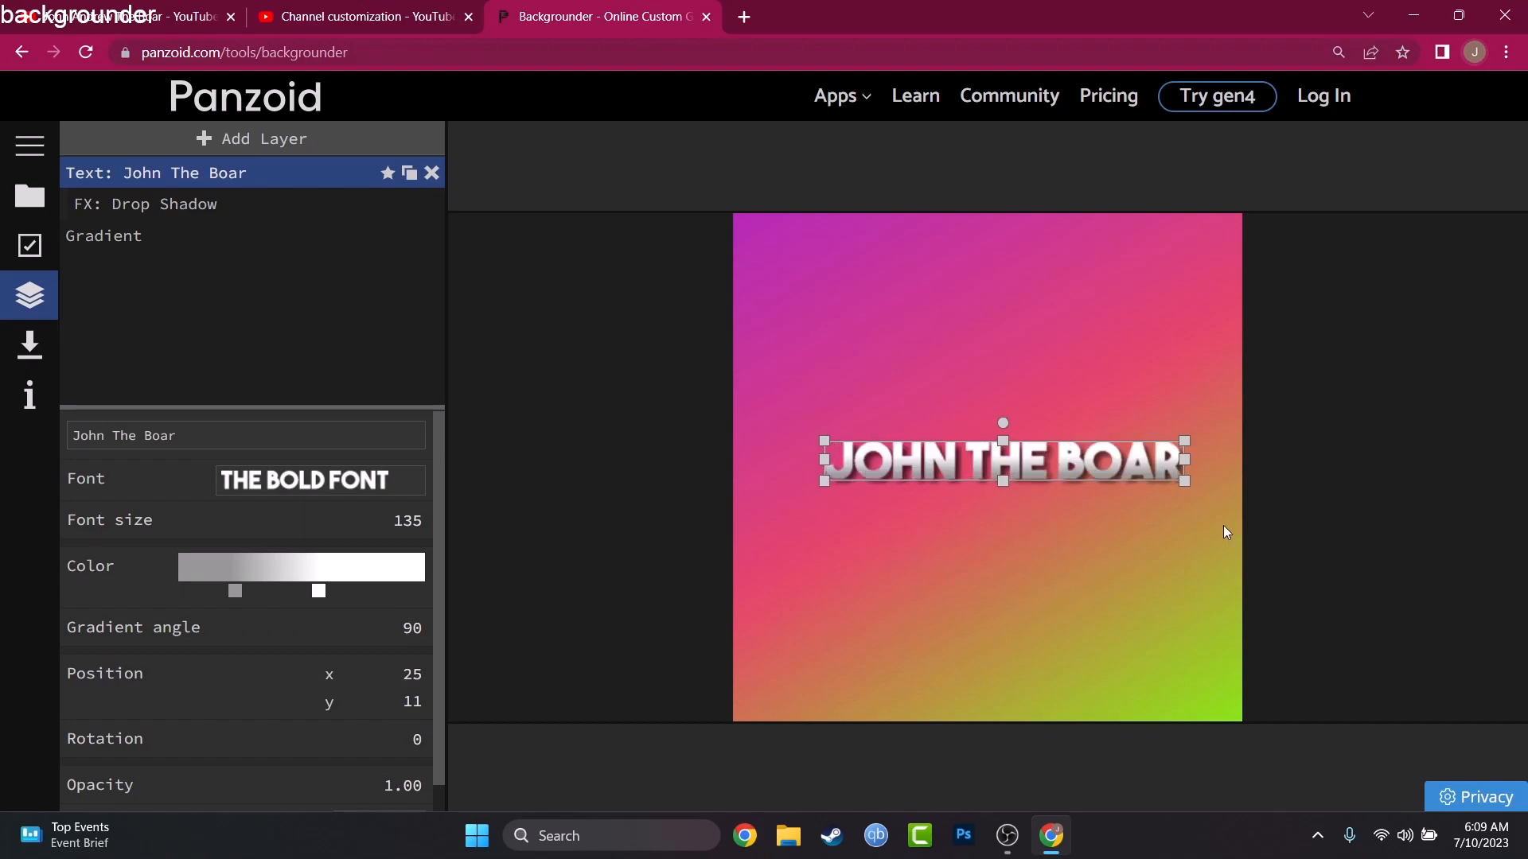
{"action": "left_click_drag", "start_coordinate": [1190, 487], "coordinate": [1207, 513]}
{"action": "left_click_drag", "start_coordinate": [1150, 468], "coordinate": [1143, 464]}
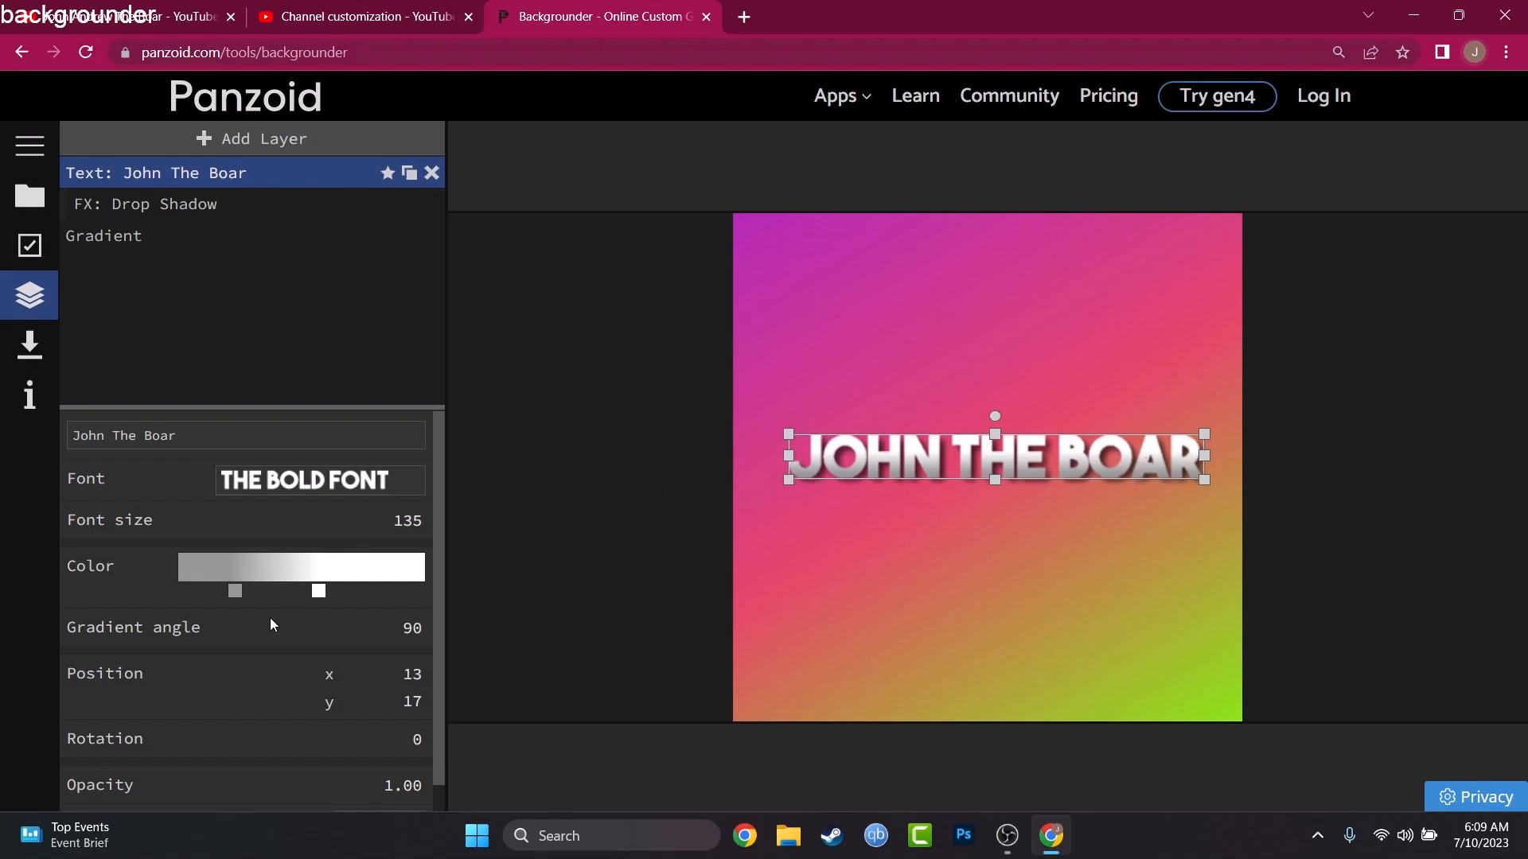
Step: Slide the white stop of the text's color gradient to the far end and remove the grey stop
{"action": "left_click_drag", "start_coordinate": [319, 593], "coordinate": [417, 593]}
{"action": "left_click_drag", "start_coordinate": [235, 593], "coordinate": [257, 662]}
Step: Try a red #ff0000 stop near the start of the text's color gradient and delete it again
{"action": "left_click", "coordinate": [210, 579]}
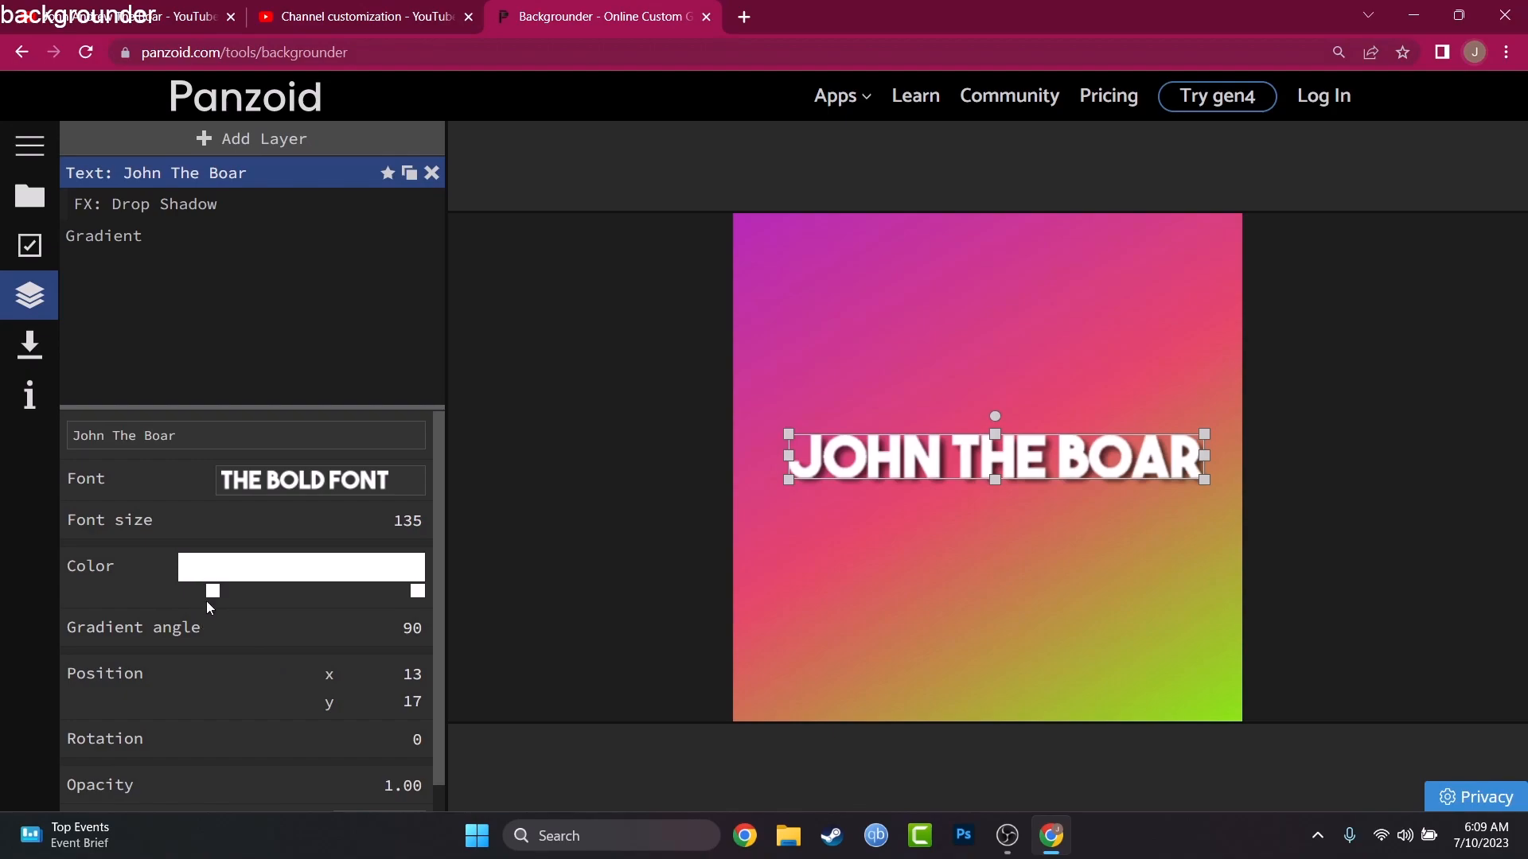
{"action": "left_click", "coordinate": [212, 590]}
{"action": "left_click", "coordinate": [228, 623]}
{"action": "left_click", "coordinate": [269, 383]}
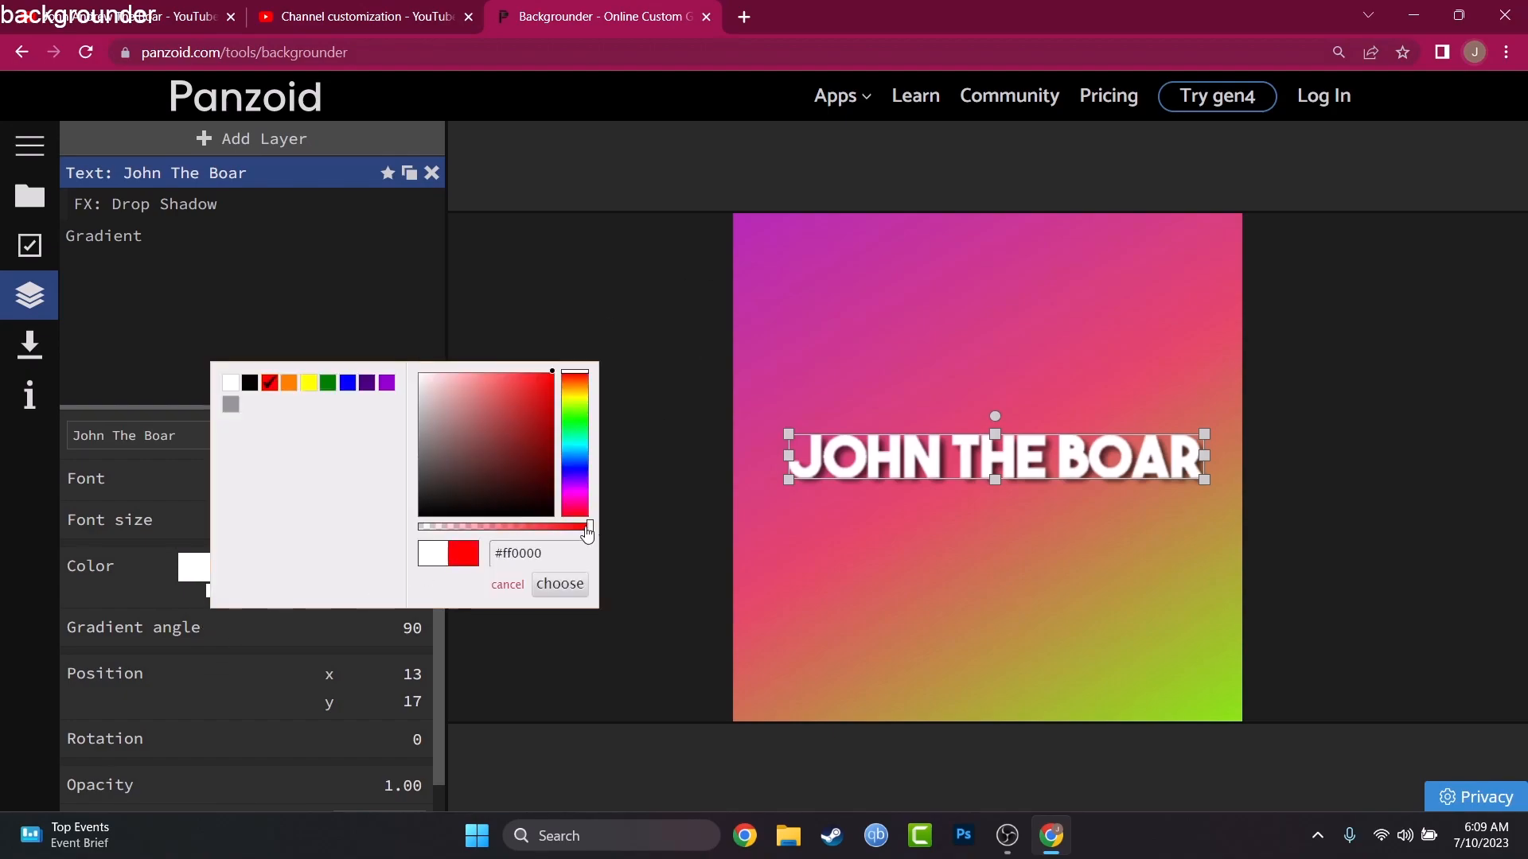
{"action": "left_click", "coordinate": [559, 585]}
{"action": "left_click", "coordinate": [219, 593]}
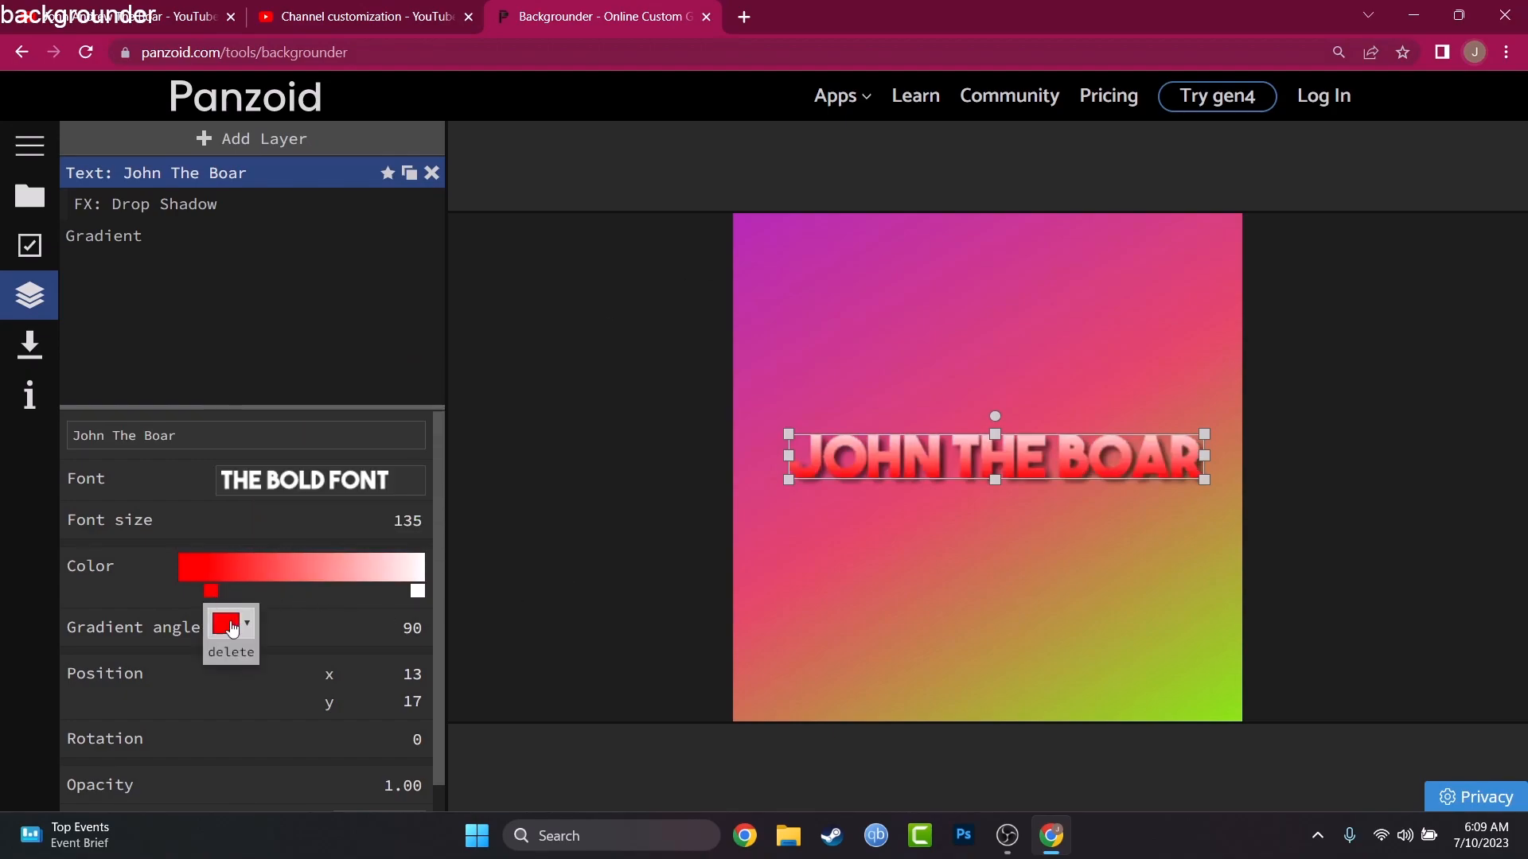
{"action": "left_click", "coordinate": [238, 655]}
Step: Put the white stop at the start of the text gradient, add a grey #797979 stop near its end, and set the gradient angle to 89
{"action": "left_click_drag", "start_coordinate": [416, 593], "coordinate": [148, 636]}
{"action": "left_click", "coordinate": [387, 574]}
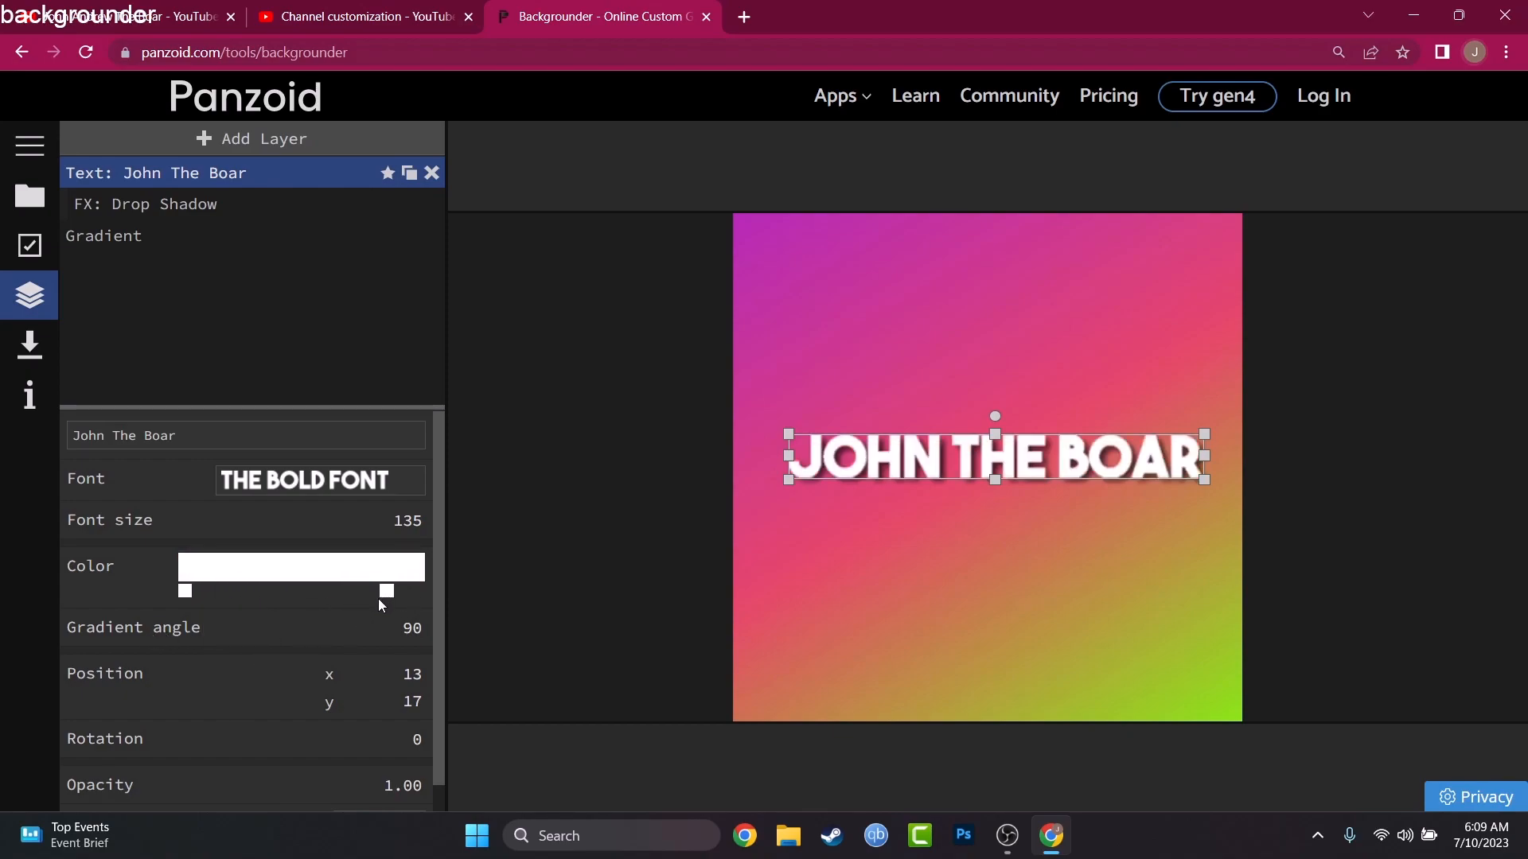
{"action": "left_click", "coordinate": [386, 593]}
{"action": "left_click", "coordinate": [394, 624]}
{"action": "left_click", "coordinate": [580, 443]}
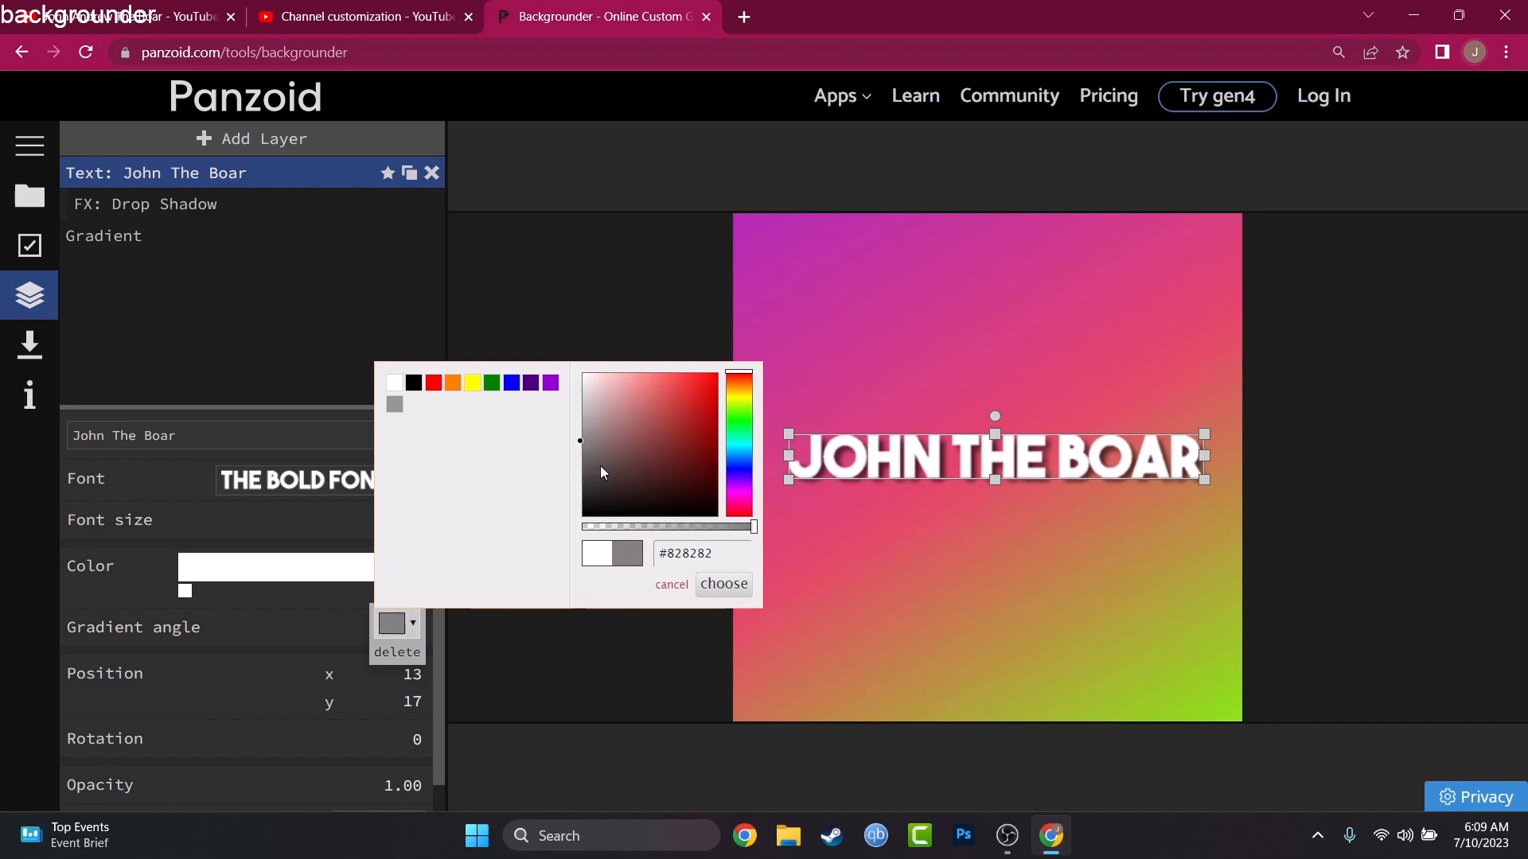
{"action": "left_click", "coordinate": [717, 585]}
{"action": "left_click_drag", "start_coordinate": [387, 592], "coordinate": [413, 654]}
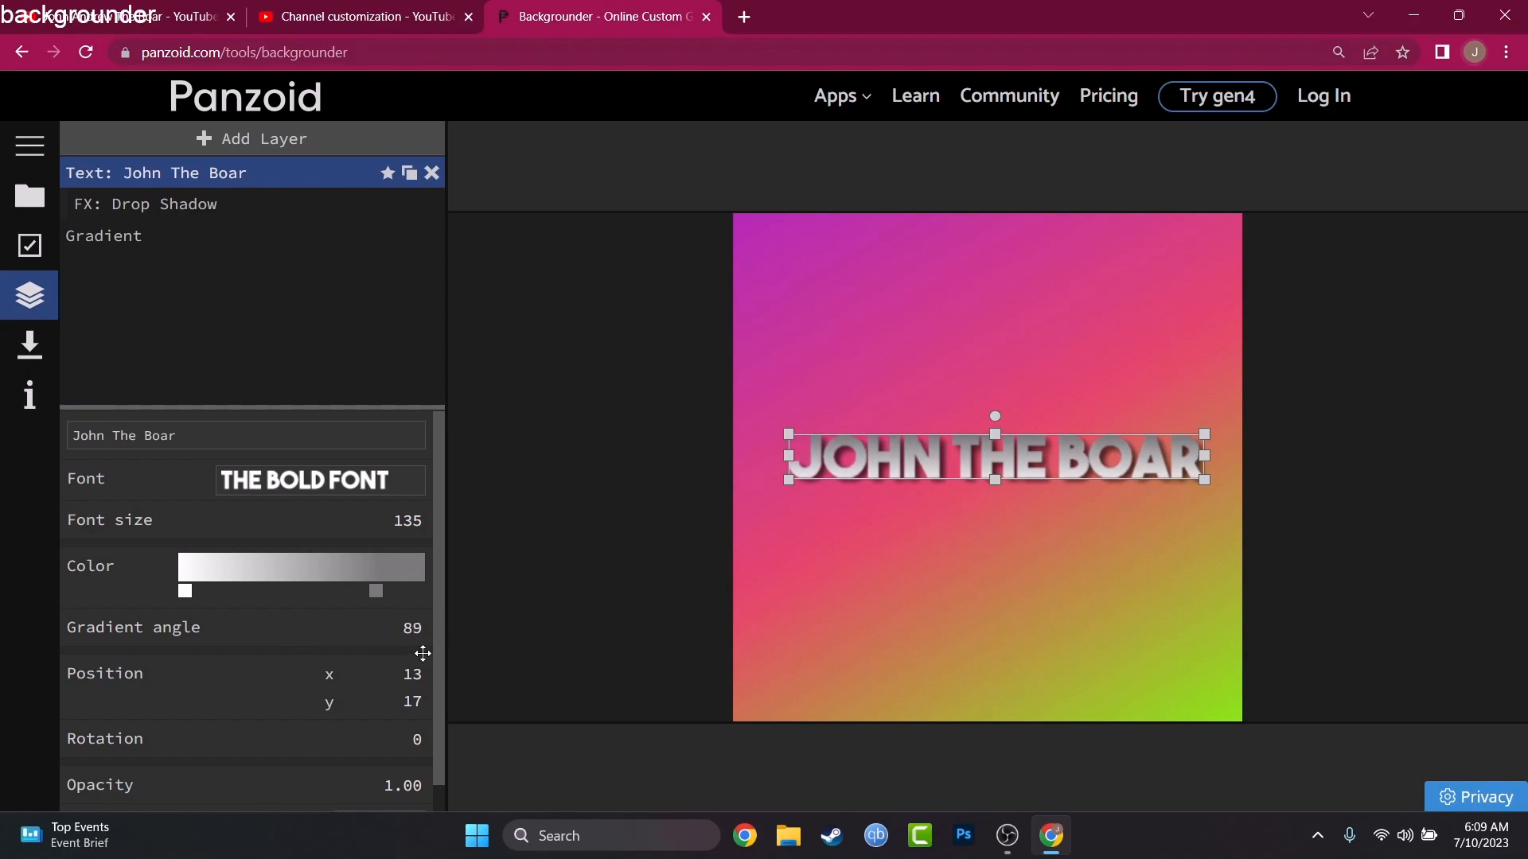
Step: Remove the purple and pink stops from the background Gradient layer and recolor the remaining green stop black
{"action": "scroll", "coordinate": [398, 637], "scroll_direction": "down", "scroll_amount": 1}
{"action": "left_click", "coordinate": [852, 397]}
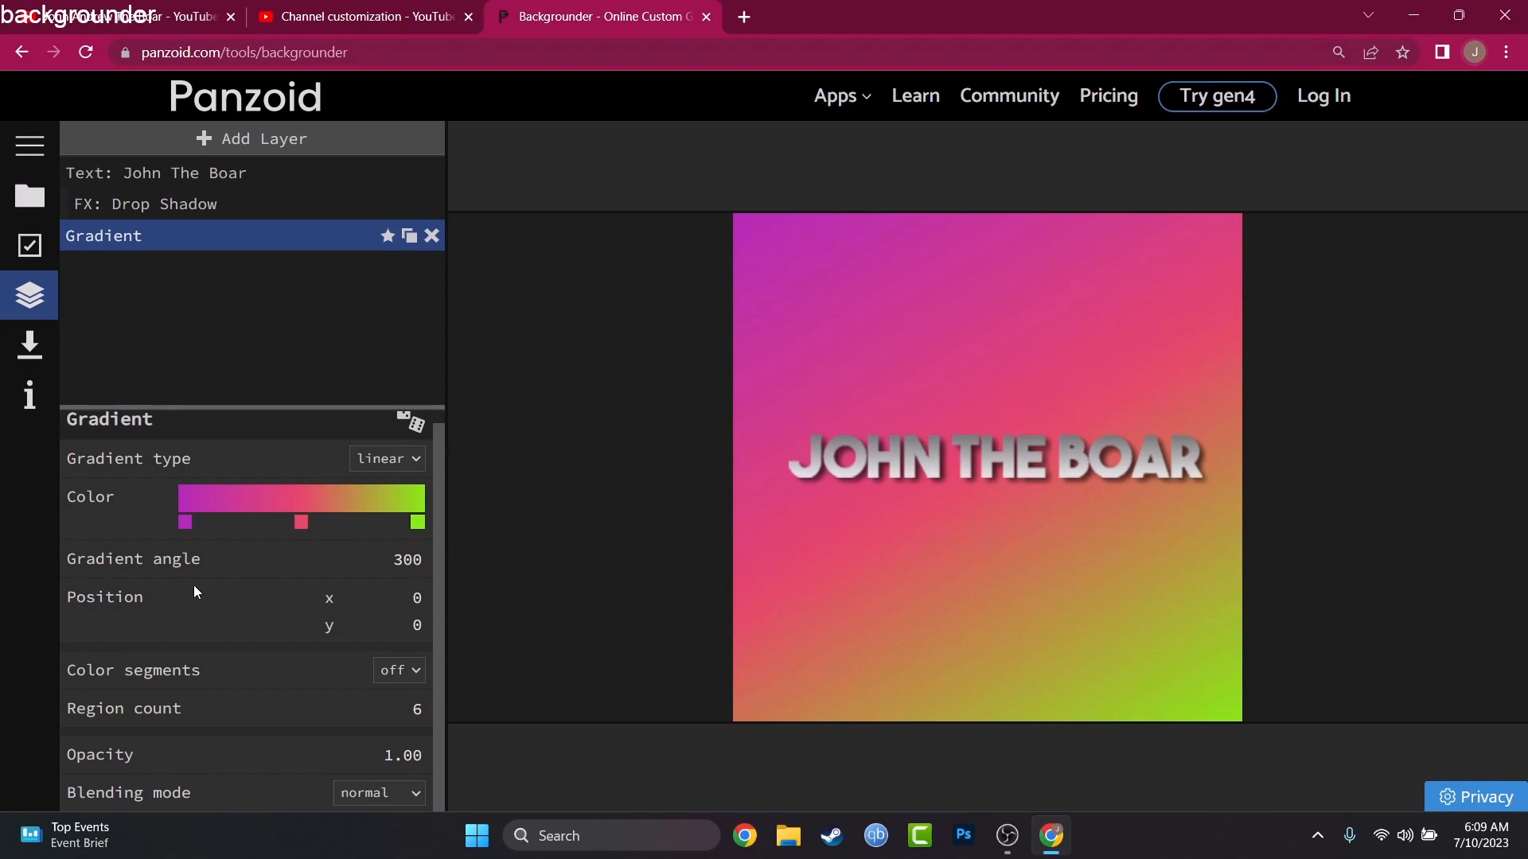
{"action": "left_click_drag", "start_coordinate": [183, 522], "coordinate": [205, 593]}
{"action": "left_click_drag", "start_coordinate": [301, 523], "coordinate": [338, 592]}
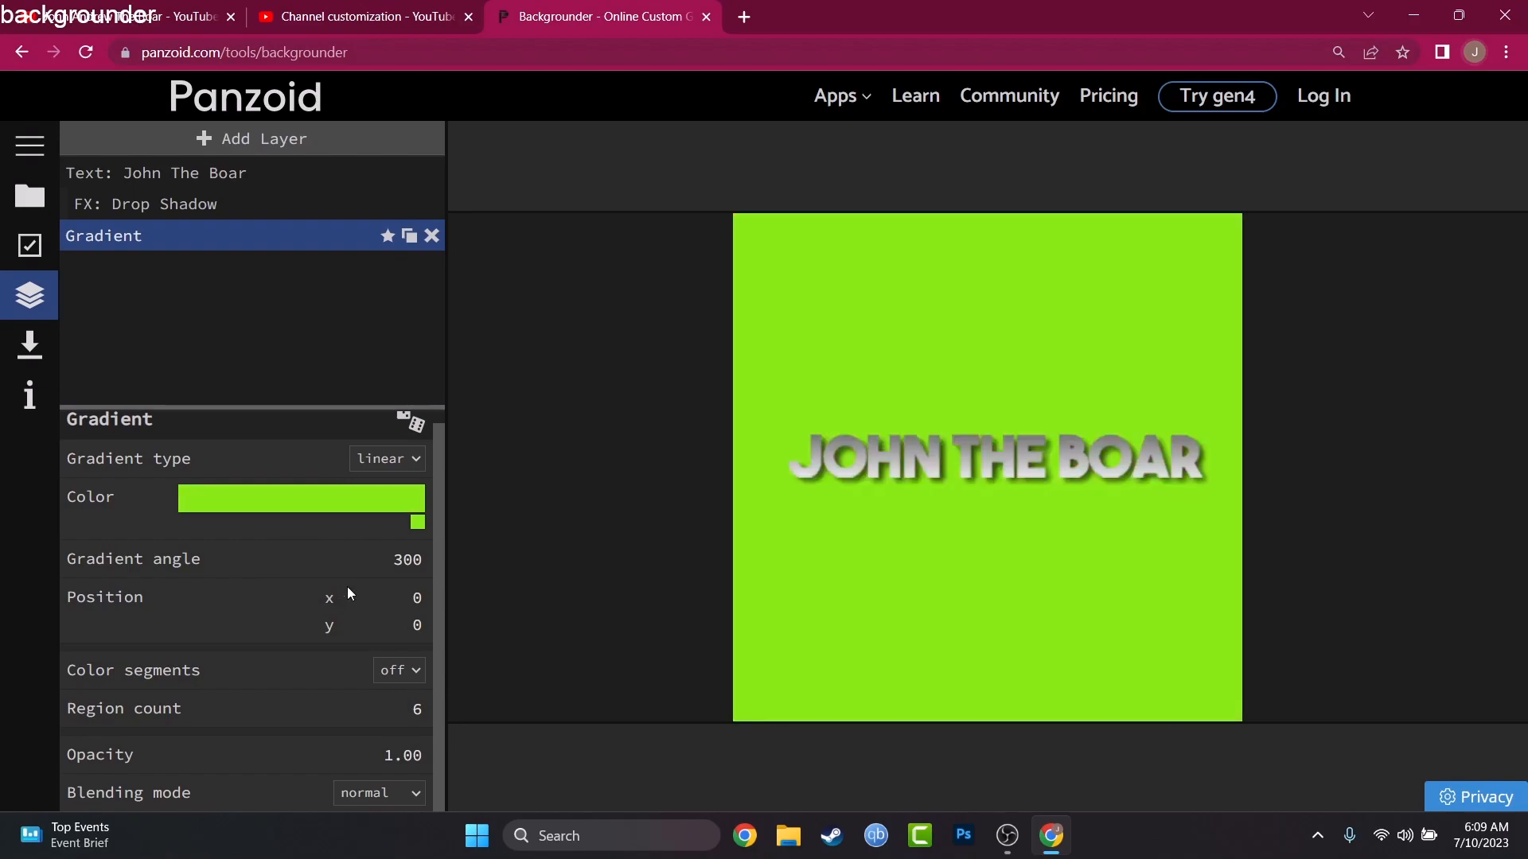
{"action": "left_click", "coordinate": [424, 527]}
{"action": "left_click", "coordinate": [396, 556]}
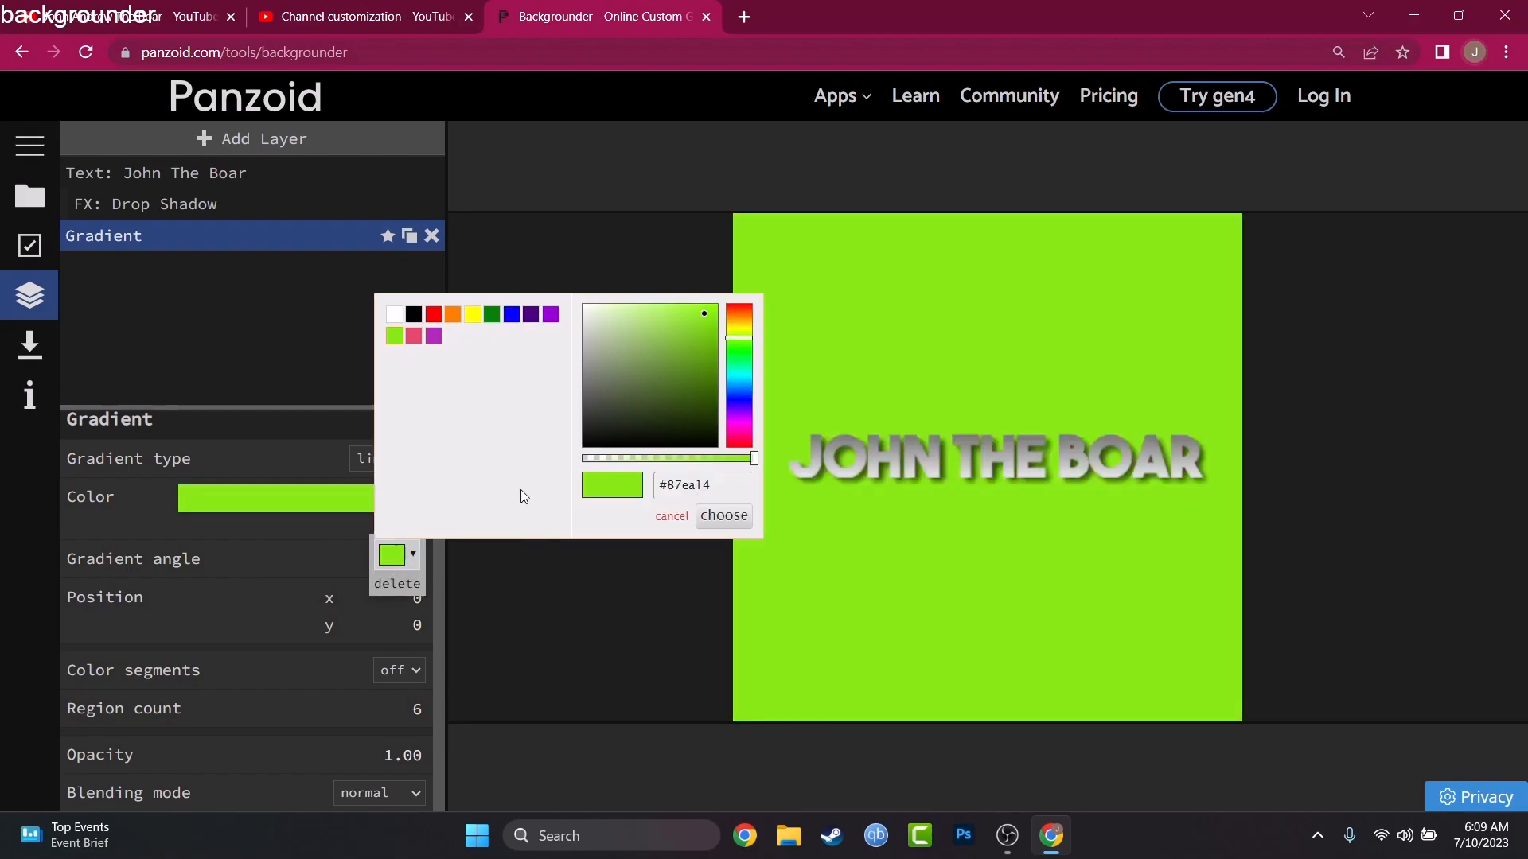
{"action": "left_click_drag", "start_coordinate": [707, 423], "coordinate": [708, 451]}
{"action": "left_click", "coordinate": [723, 515]}
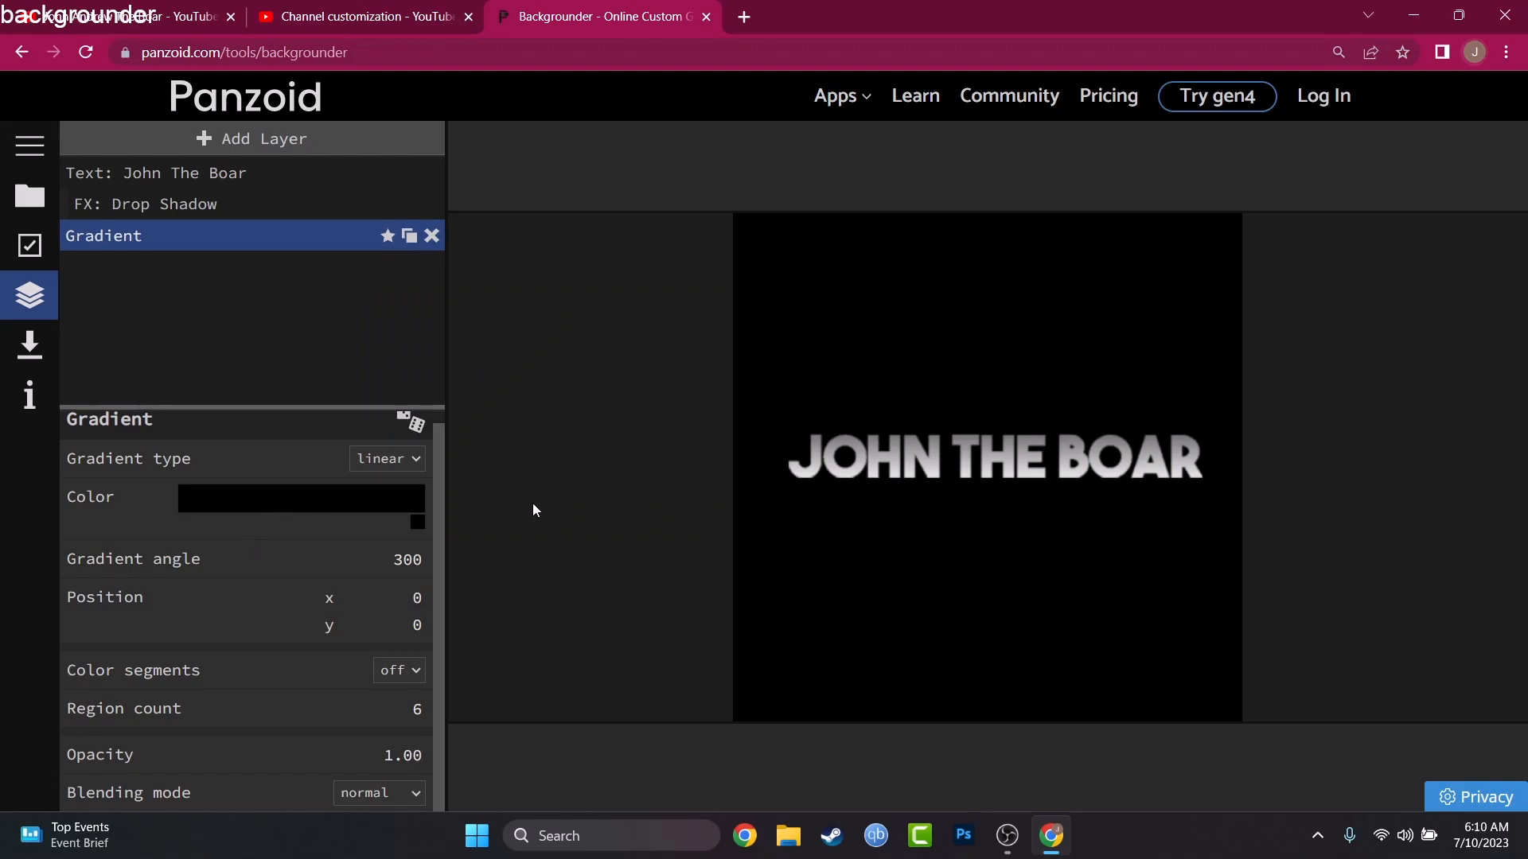
Step: Nudge the channel name text to about x 8, y 16 and deselect it
{"action": "left_click", "coordinate": [846, 485]}
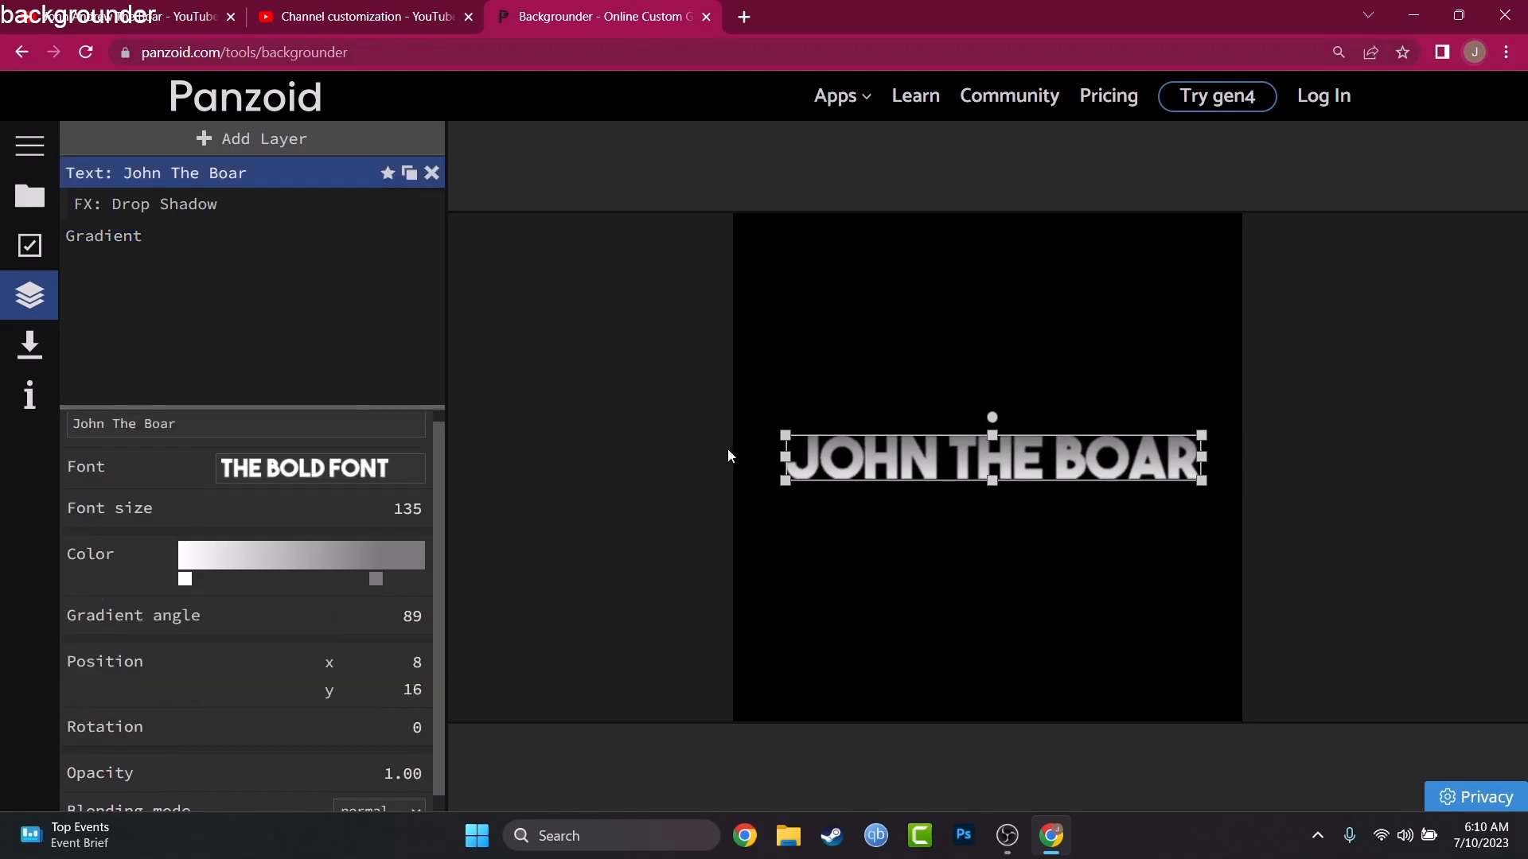
{"action": "scroll", "coordinate": [311, 635], "scroll_direction": "down", "scroll_amount": 1}
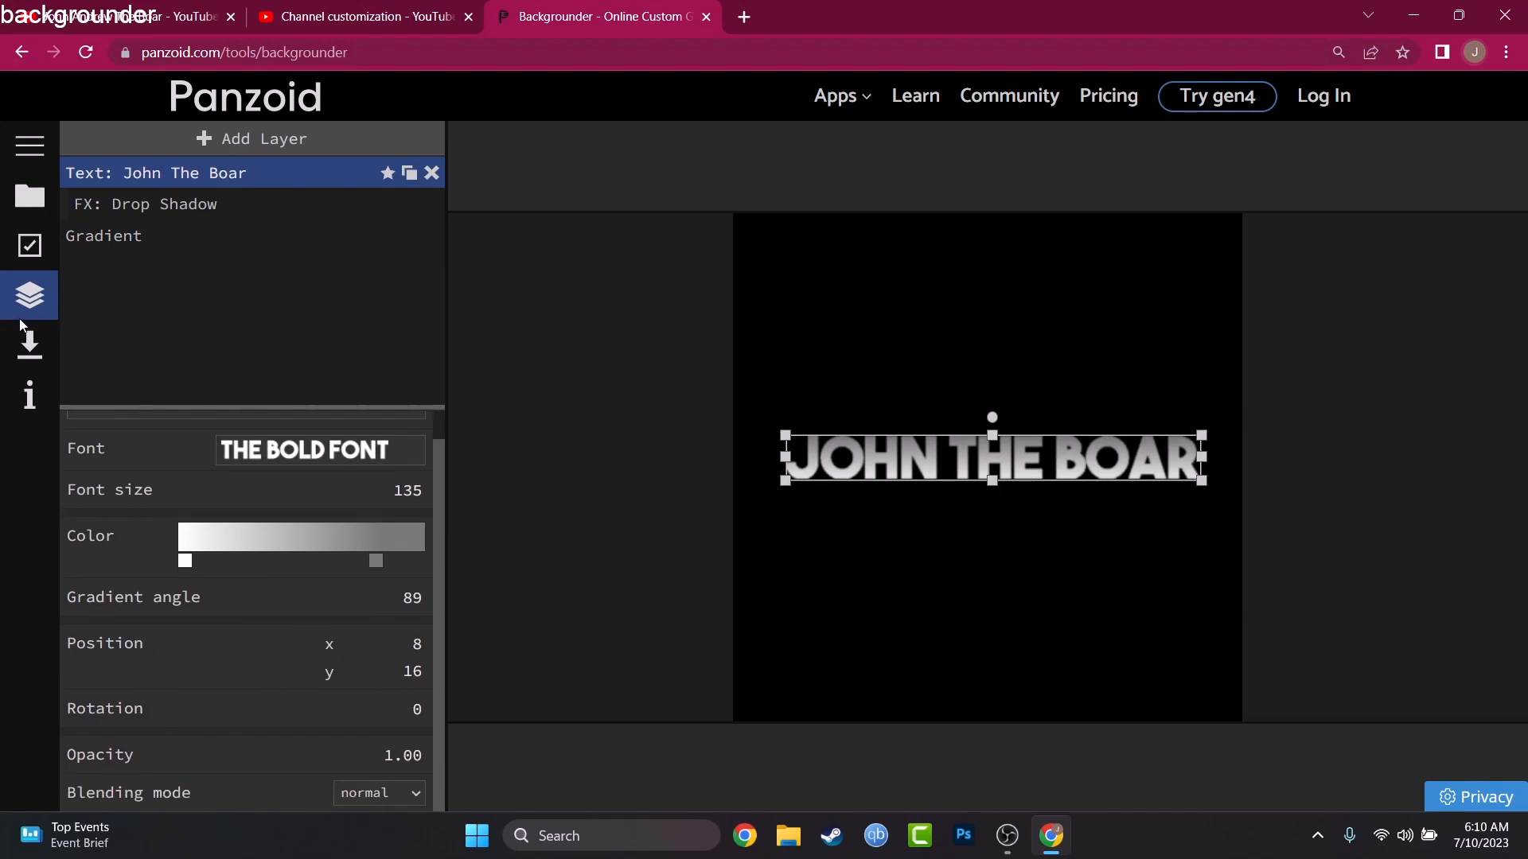
{"action": "left_click", "coordinate": [813, 392]}
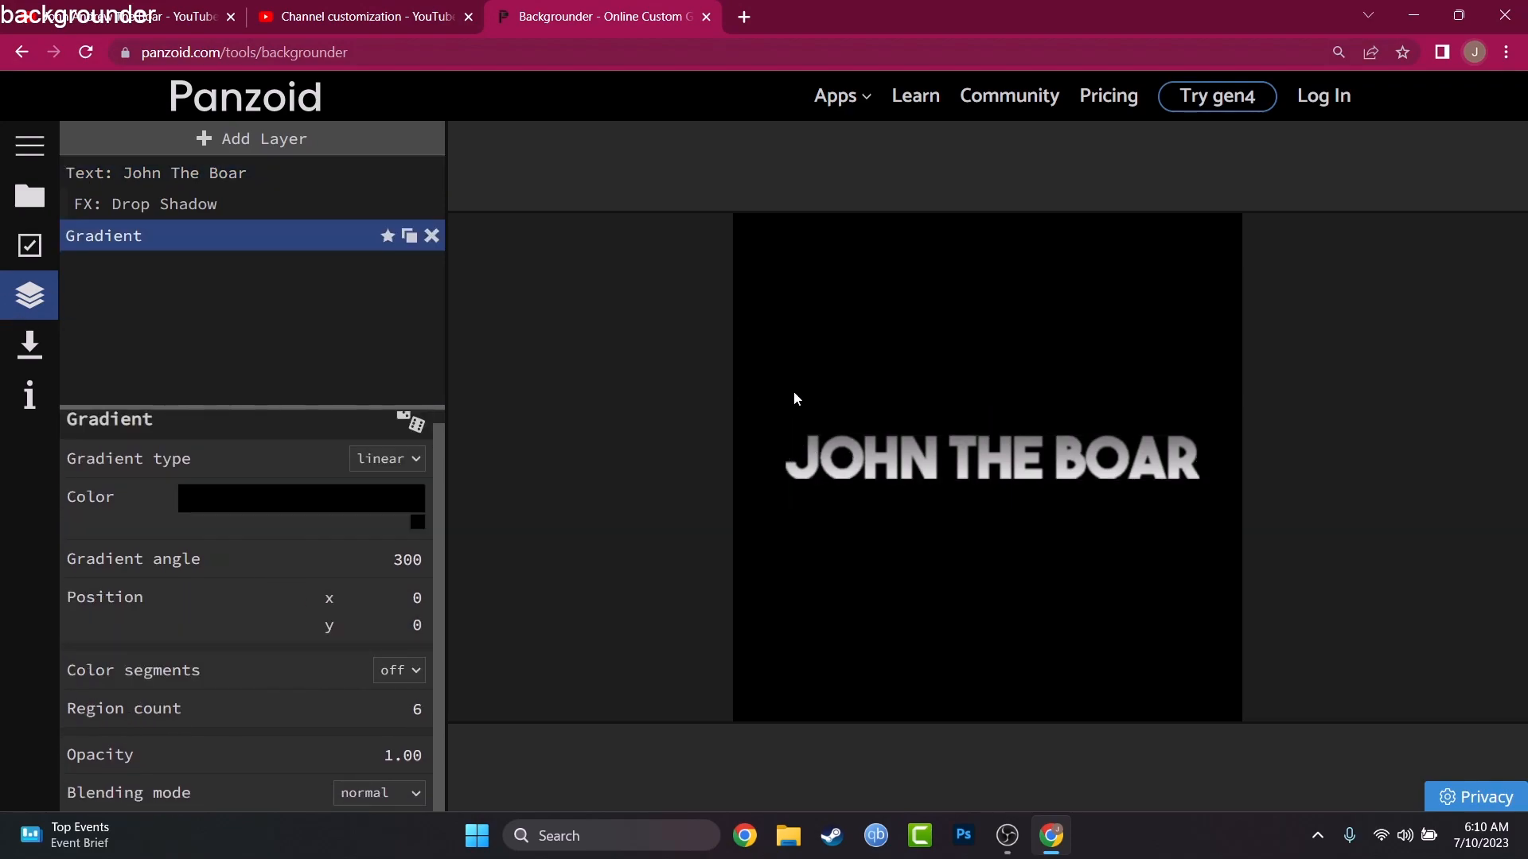
Step: Render the channel icon as a jpg at quality 1.00 and download it
{"action": "left_click", "coordinate": [24, 336]}
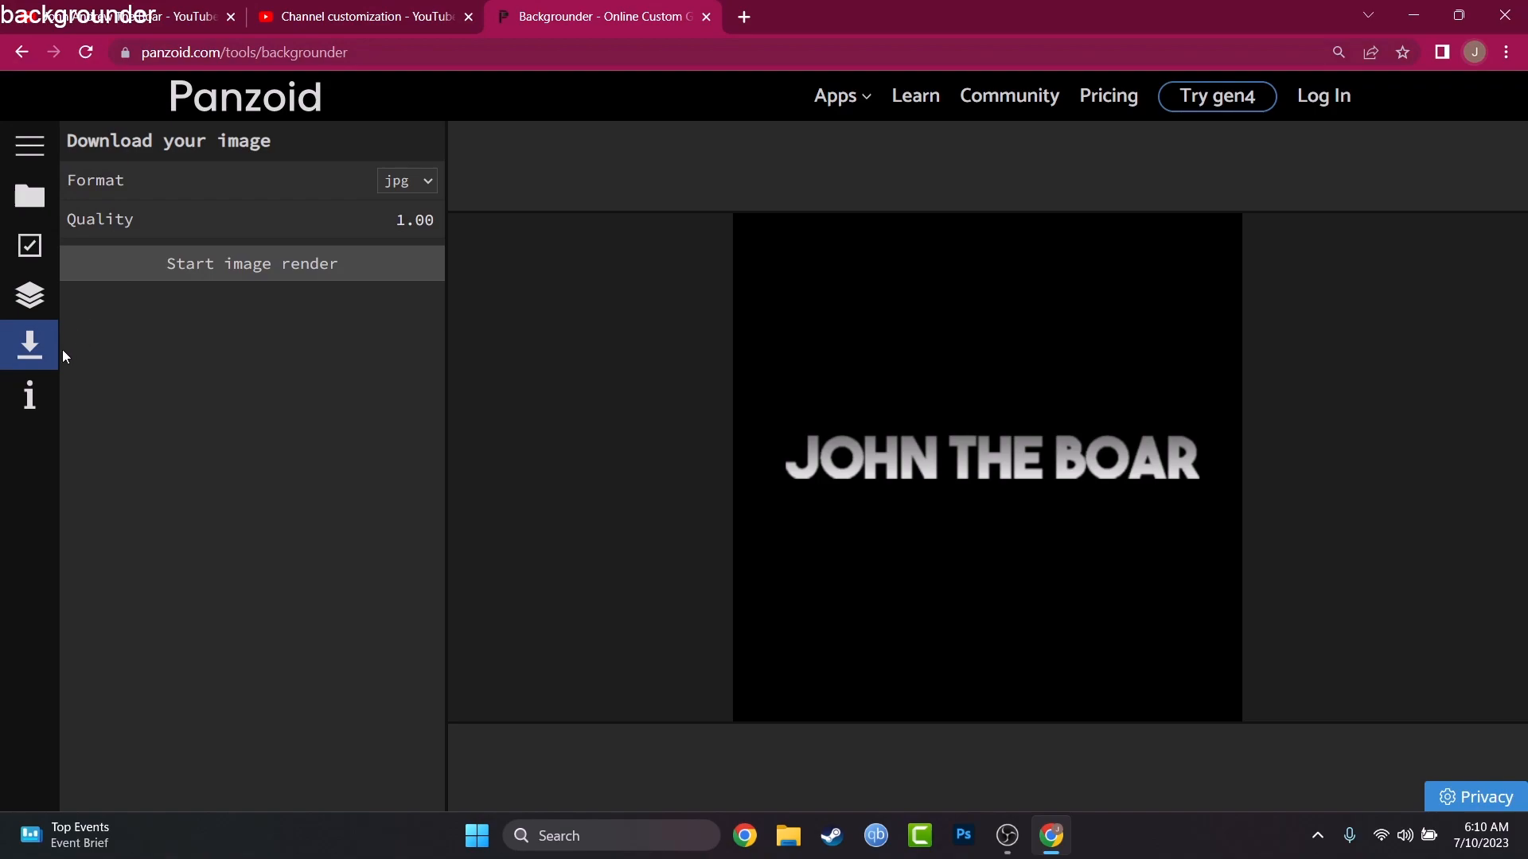
{"action": "left_click", "coordinate": [174, 275]}
{"action": "left_click", "coordinate": [275, 252]}
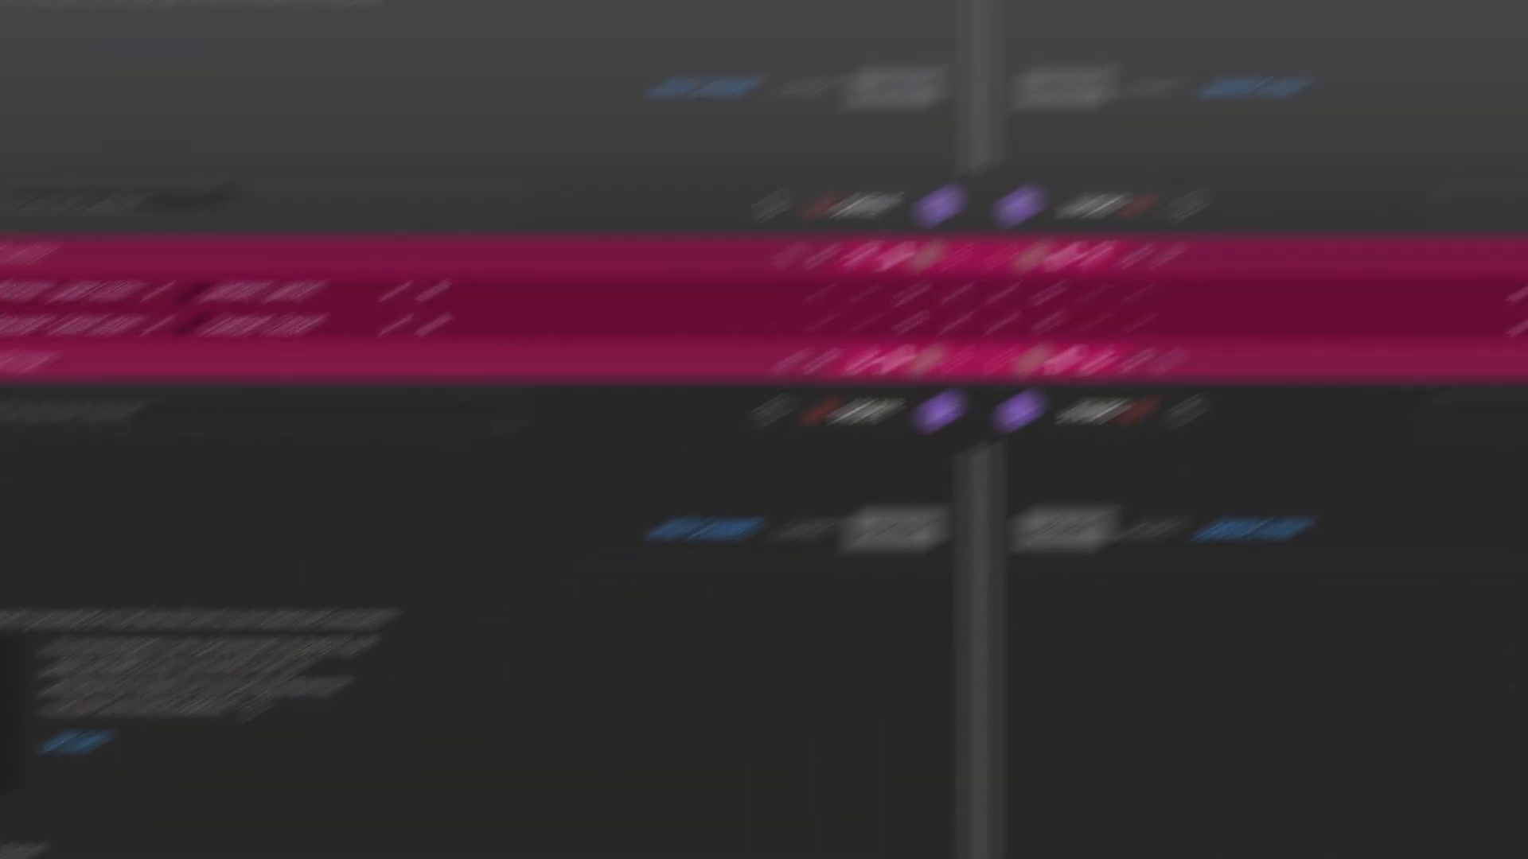
{"action": "left_click", "coordinate": [357, 31]}
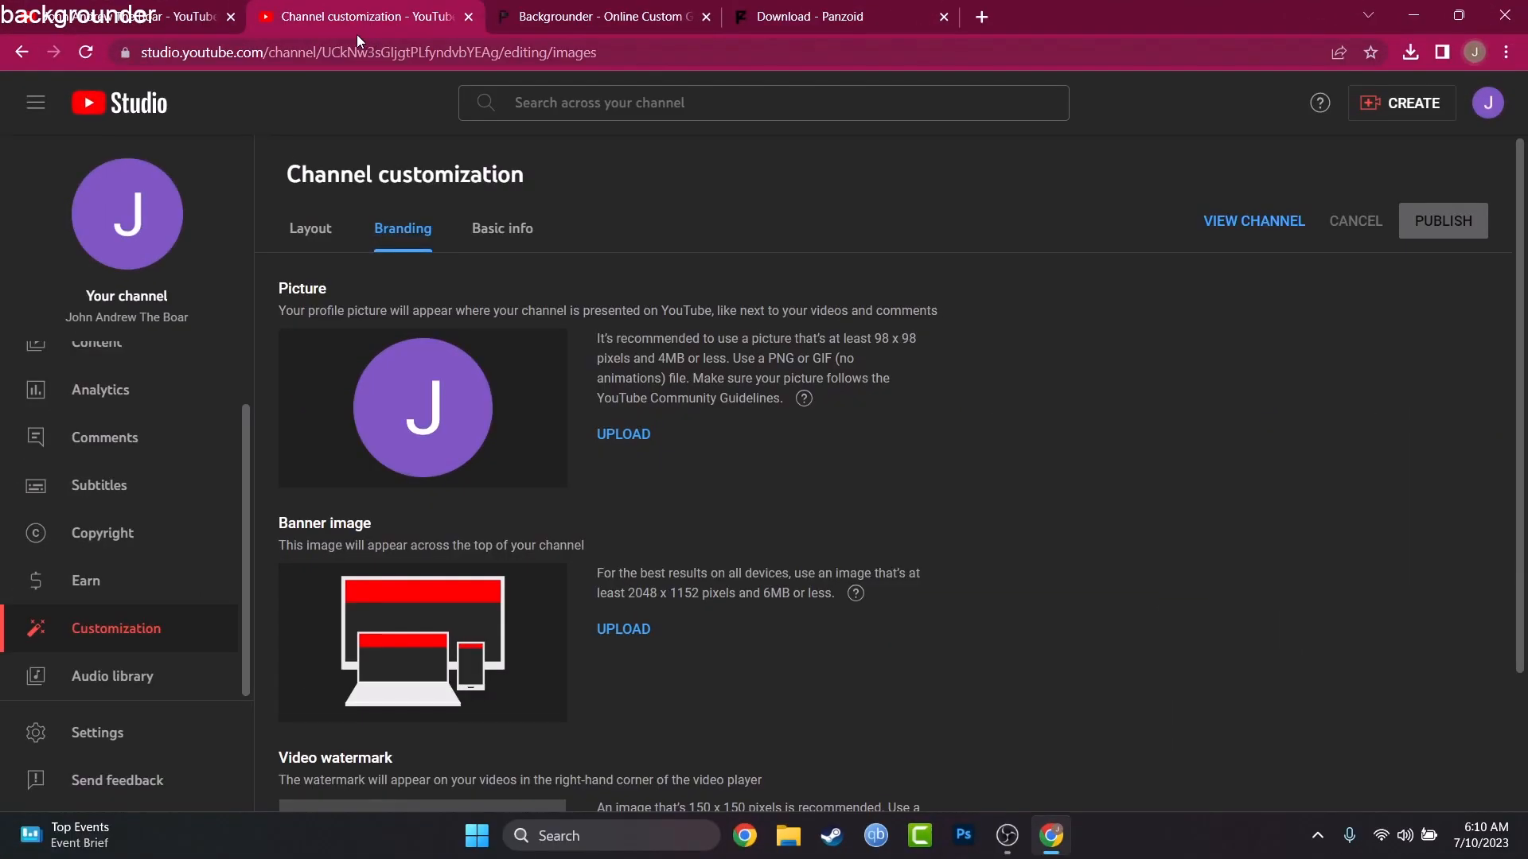
{"action": "left_click", "coordinate": [624, 436]}
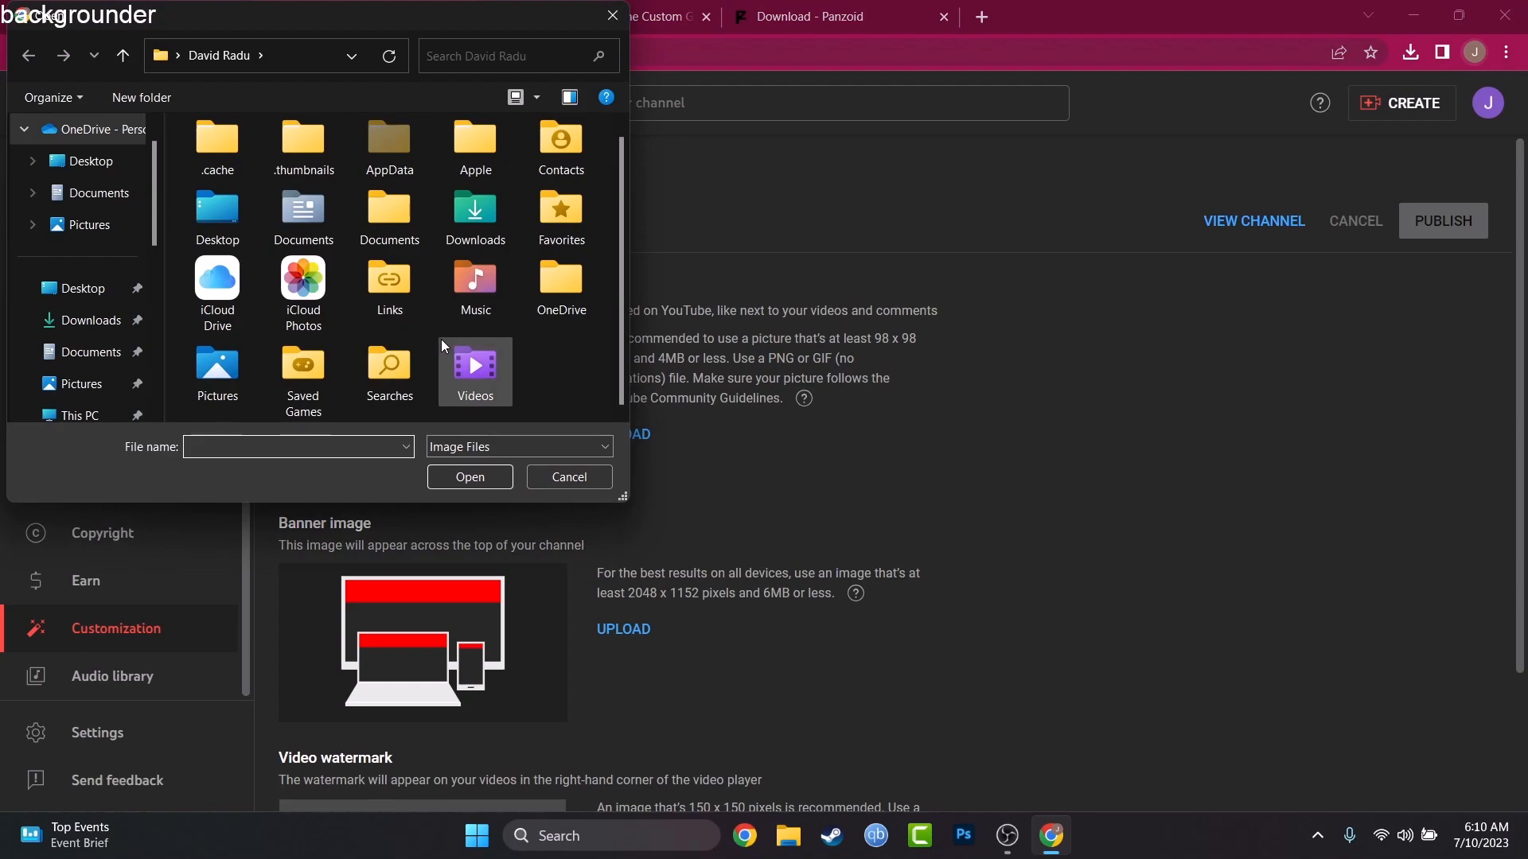
{"action": "left_click", "coordinate": [91, 161]}
{"action": "double_click", "coordinate": [393, 288]}
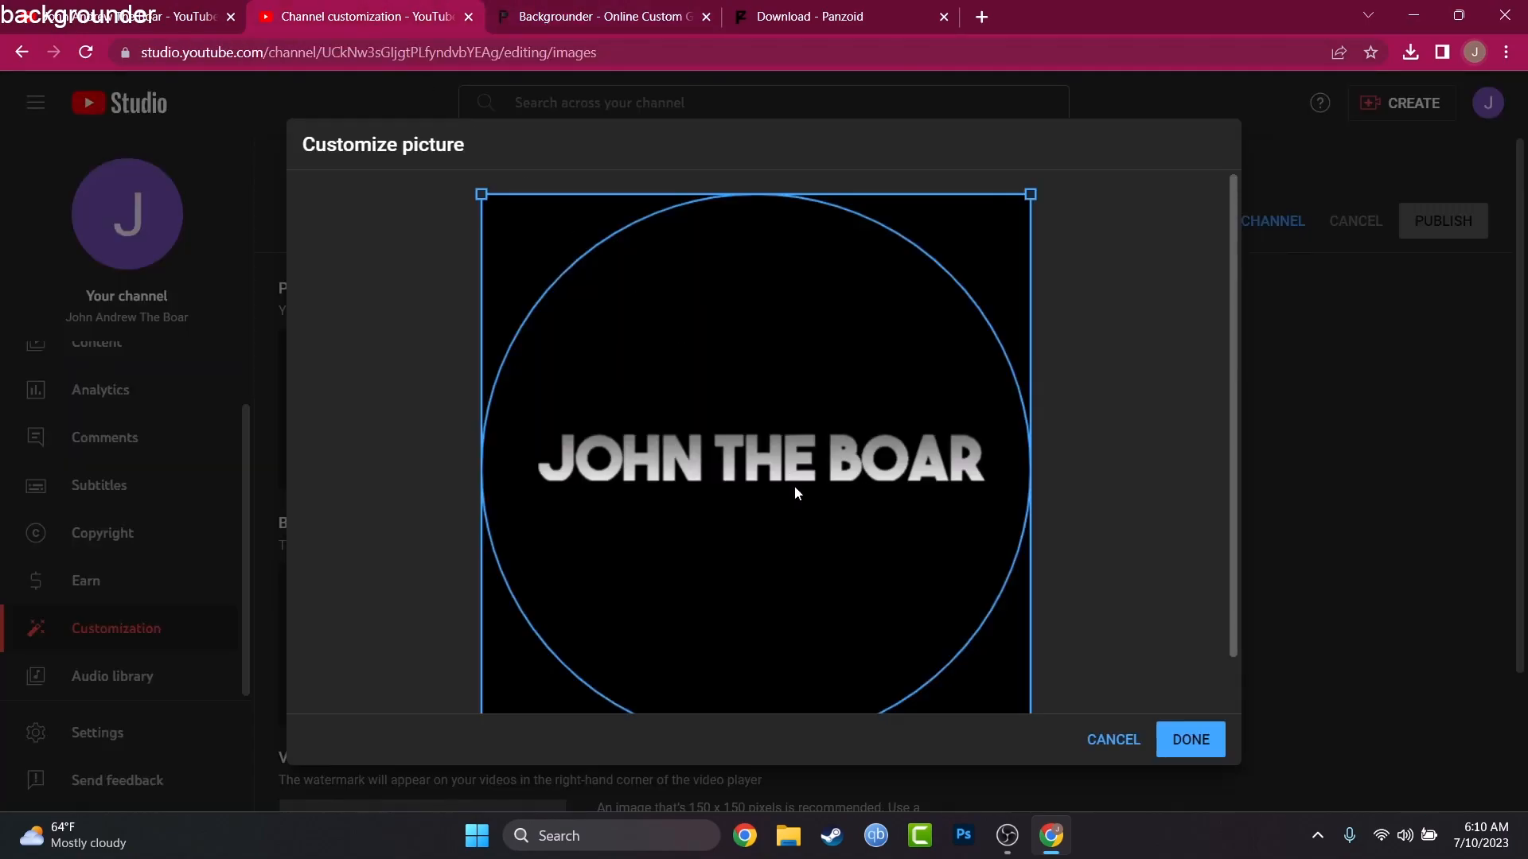
Step: Shrink the circular crop around the channel name, center it on the text and accept the customized picture
{"action": "scroll", "coordinate": [1001, 407], "scroll_direction": "down", "scroll_amount": 1}
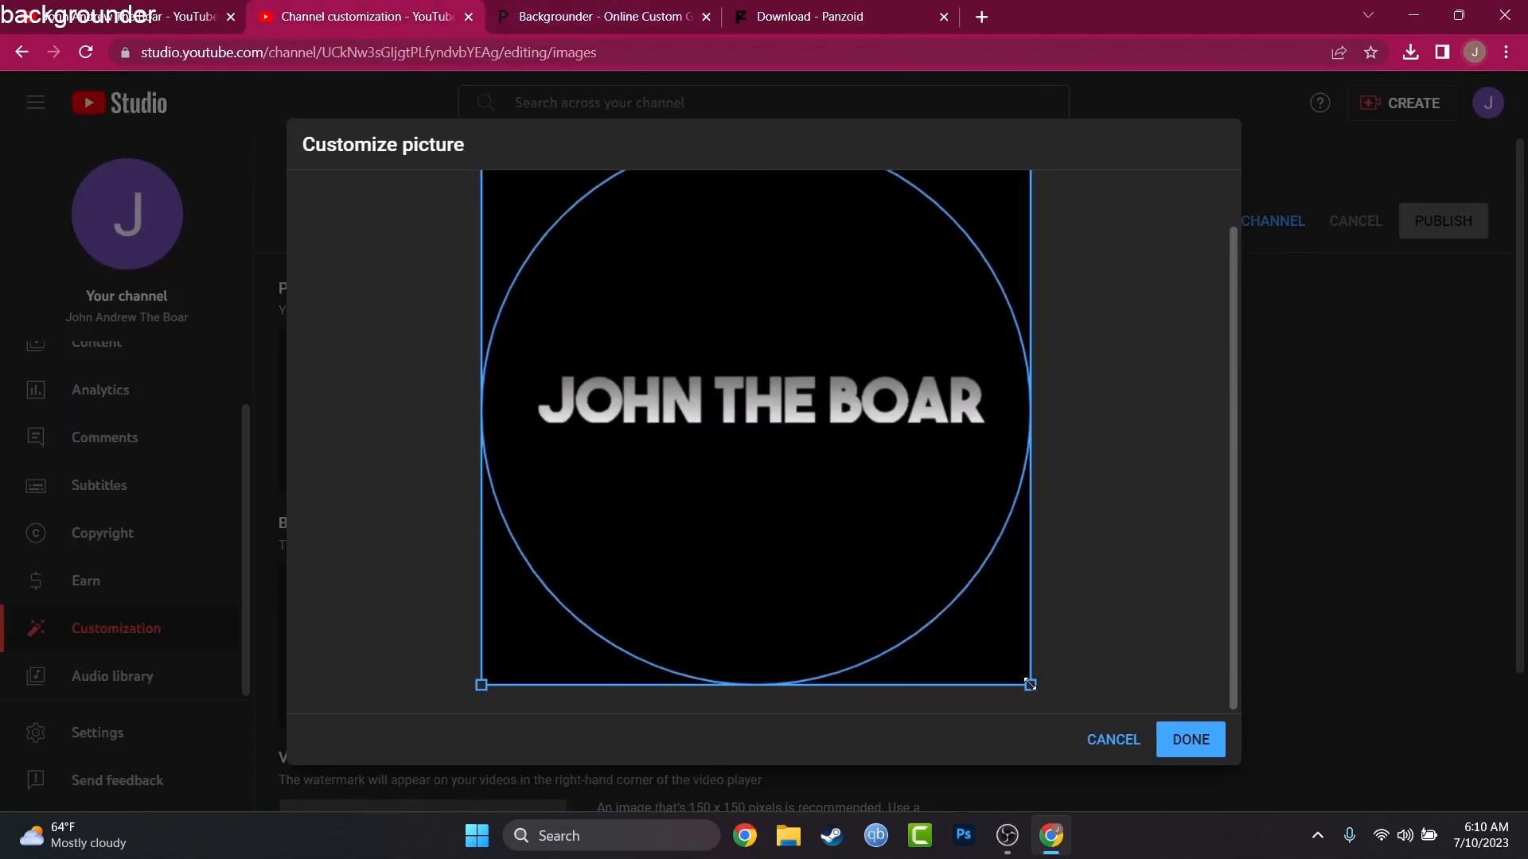
{"action": "left_click_drag", "start_coordinate": [1031, 689], "coordinate": [972, 626]}
{"action": "left_click_drag", "start_coordinate": [783, 428], "coordinate": [816, 455]}
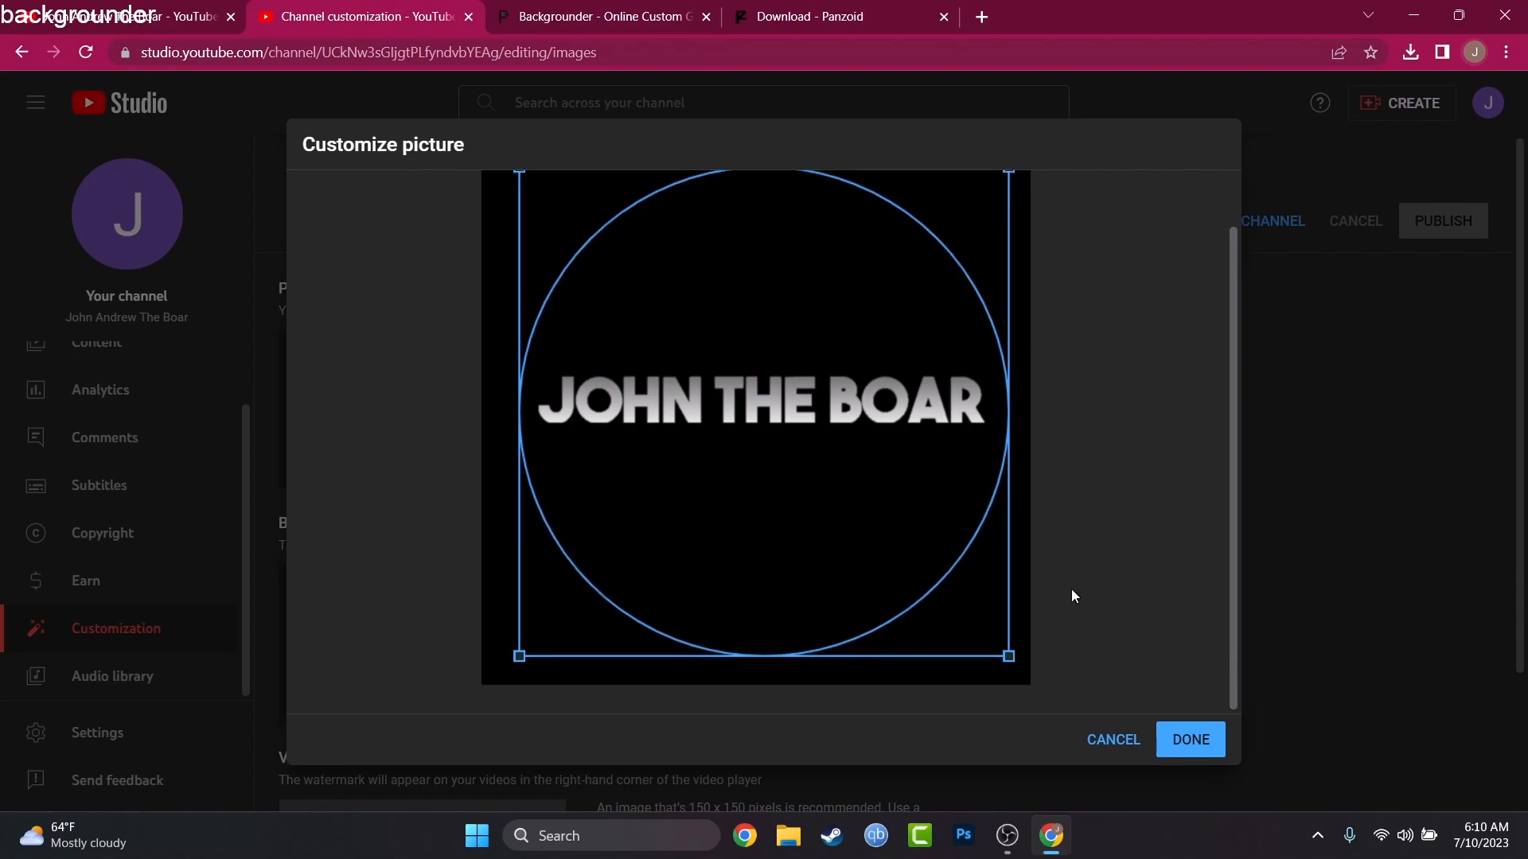
{"action": "left_click", "coordinate": [1183, 752]}
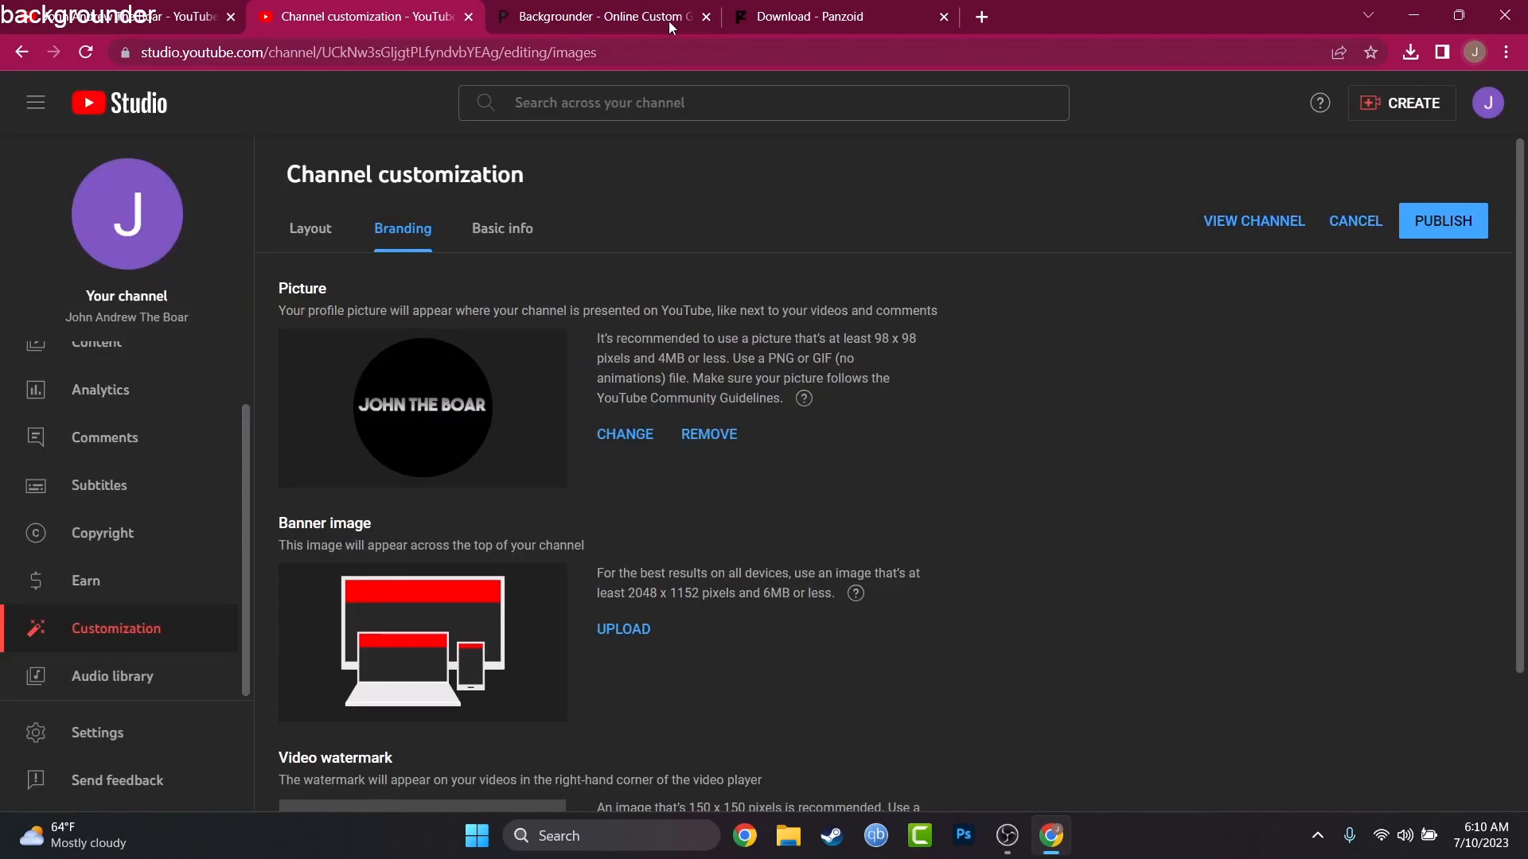
{"action": "left_click", "coordinate": [646, 8]}
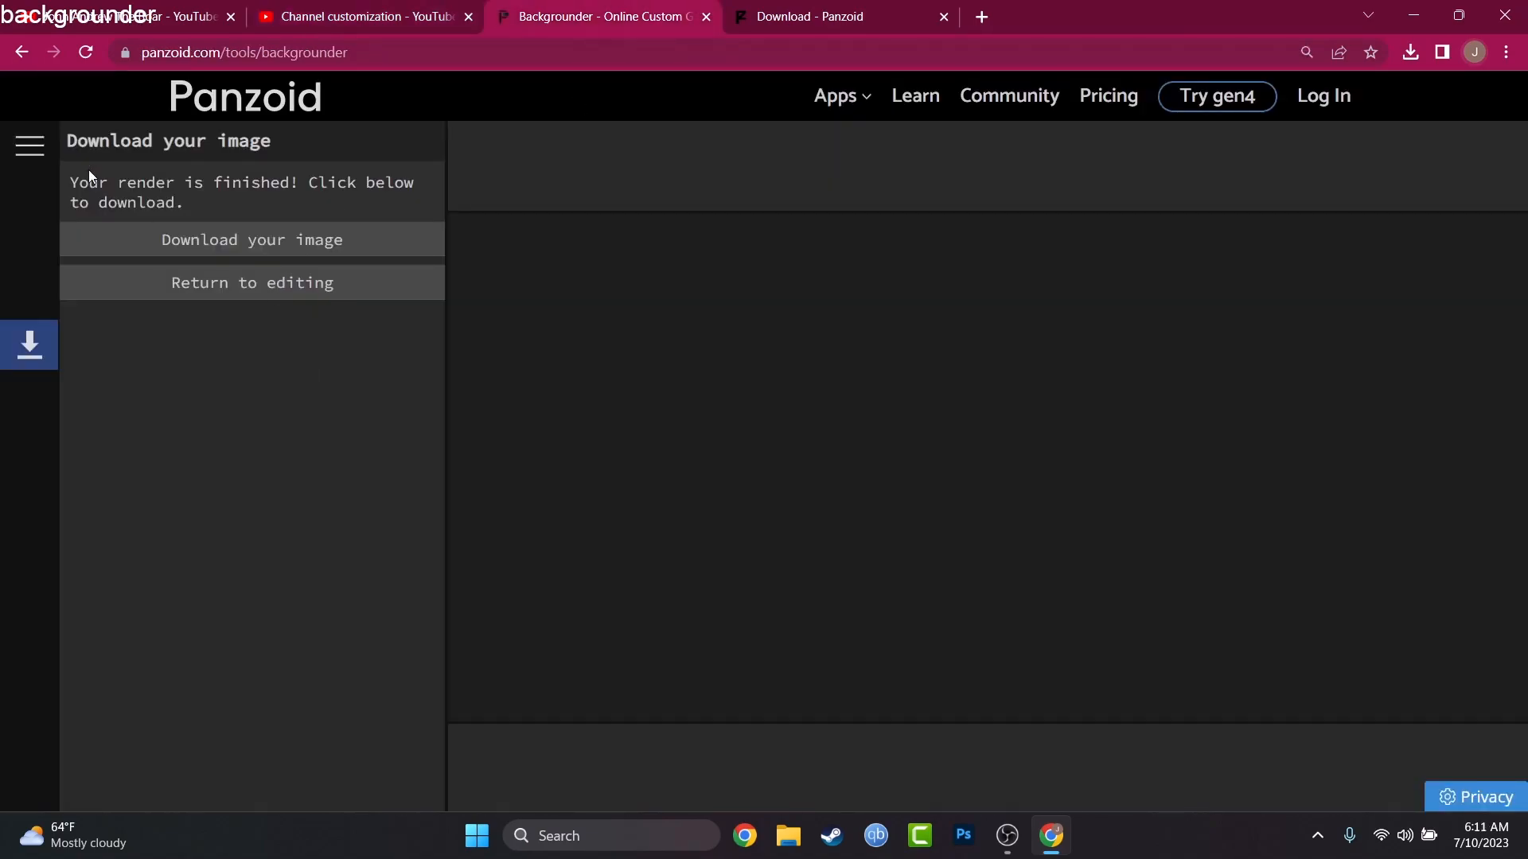
{"action": "left_click", "coordinate": [256, 104]}
{"action": "left_click", "coordinate": [858, 164]}
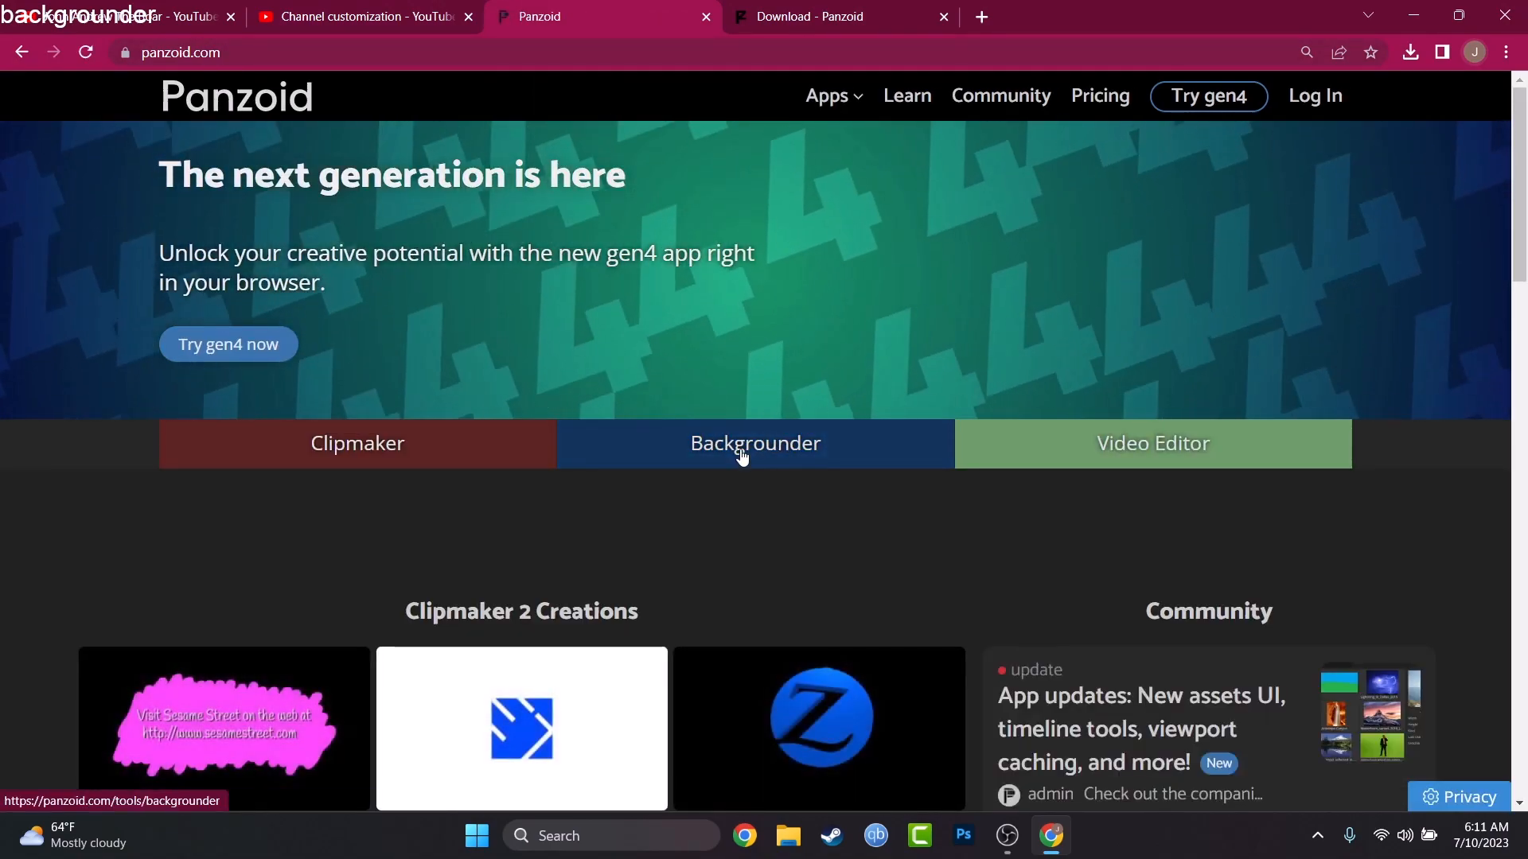
{"action": "left_click", "coordinate": [740, 454]}
{"action": "scroll", "coordinate": [295, 451], "scroll_direction": "down", "scroll_amount": 2}
{"action": "scroll", "coordinate": [295, 451], "scroll_direction": "down", "scroll_amount": 1}
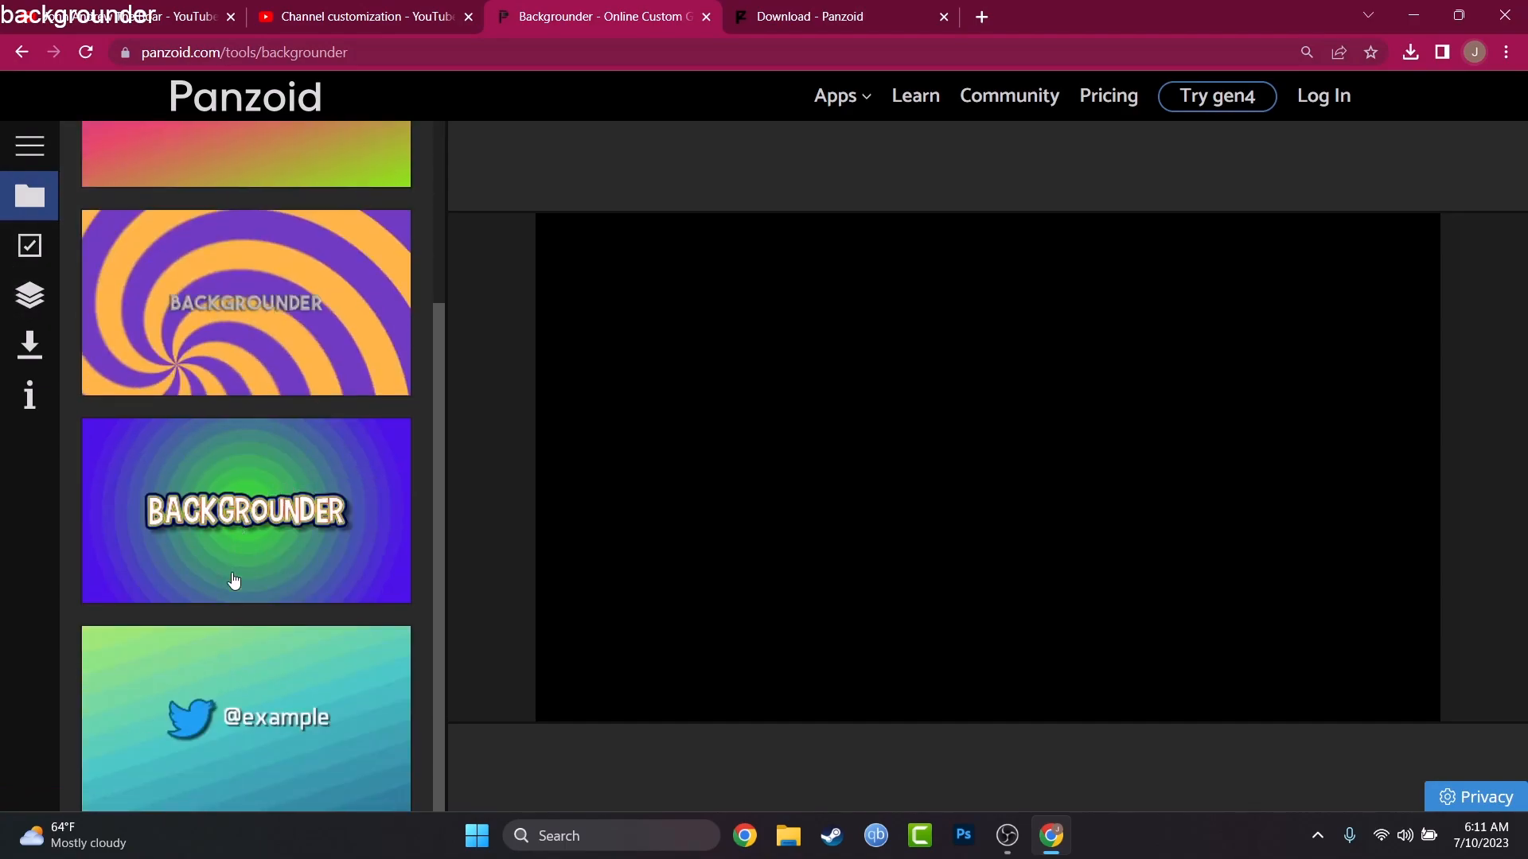
{"action": "left_click", "coordinate": [296, 705]}
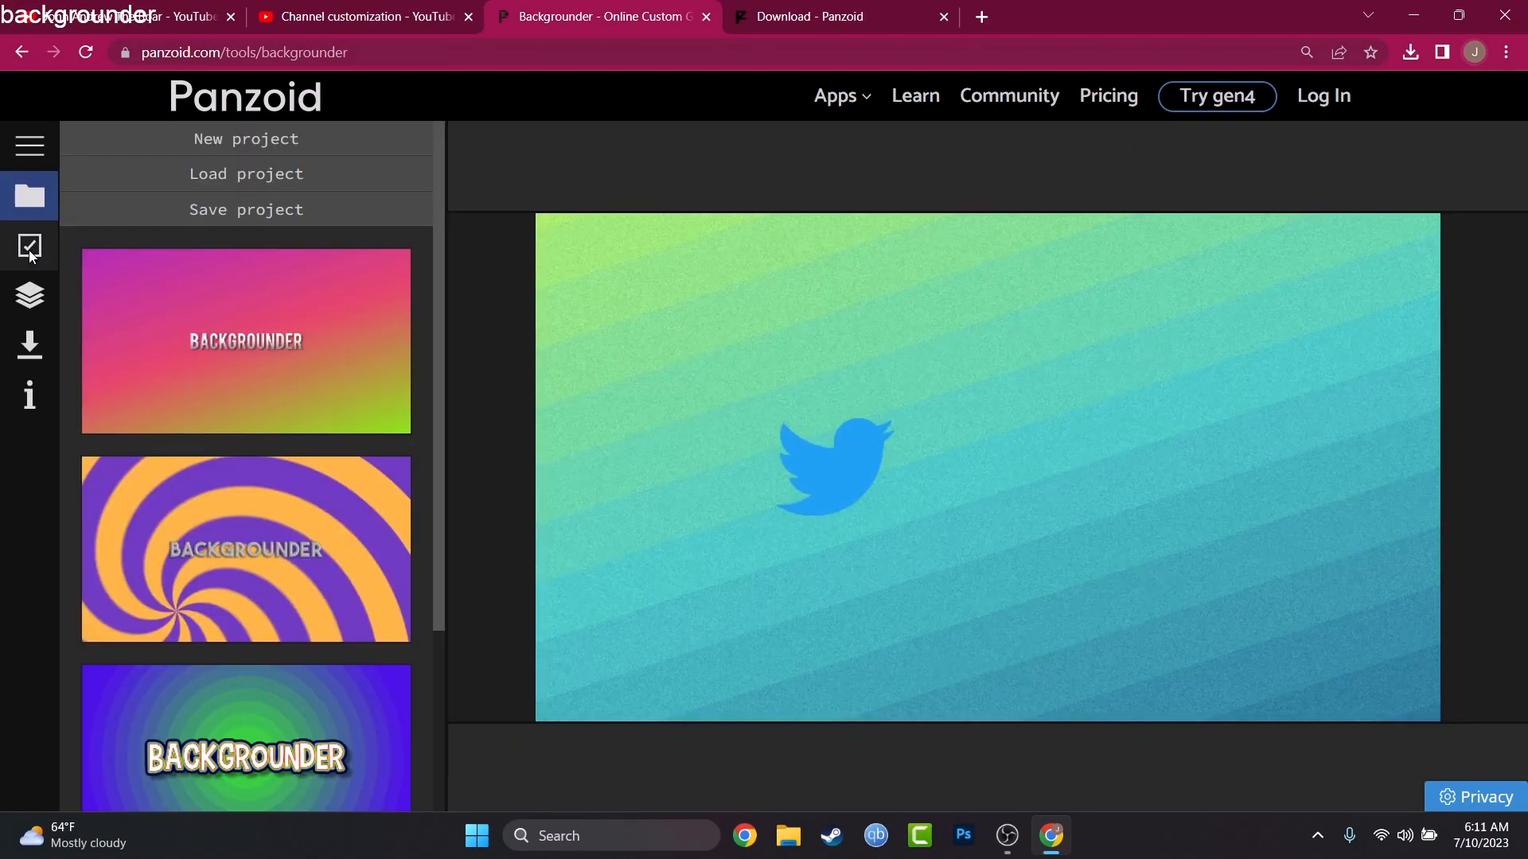
Step: Check that the project's preset type is YouTube Channel Art, then show the layer list
{"action": "left_click", "coordinate": [29, 245]}
{"action": "left_click", "coordinate": [284, 181]}
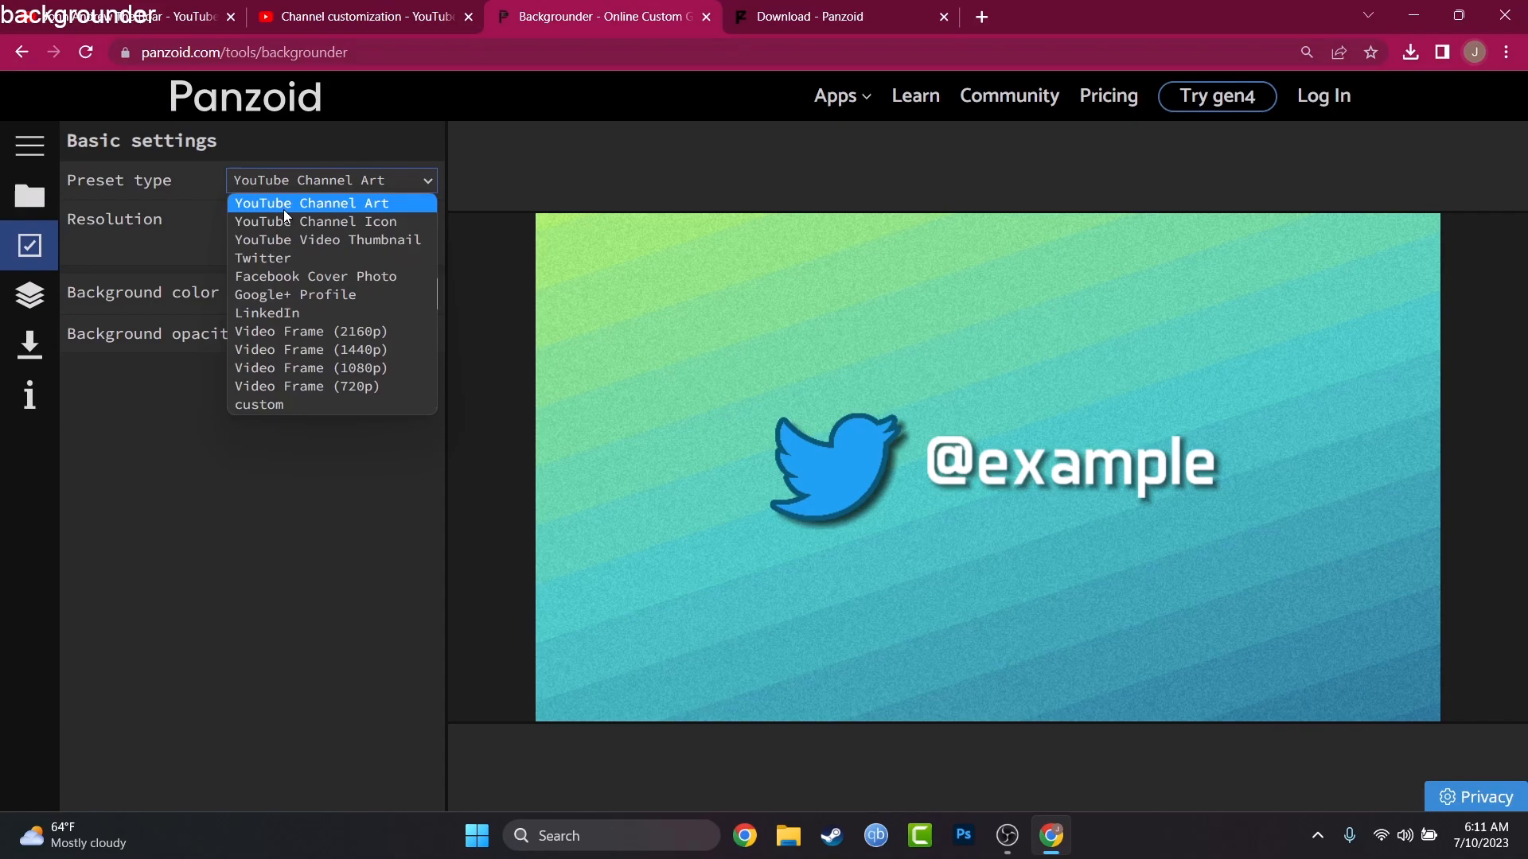
{"action": "left_click", "coordinate": [298, 181]}
{"action": "left_click", "coordinate": [17, 299]}
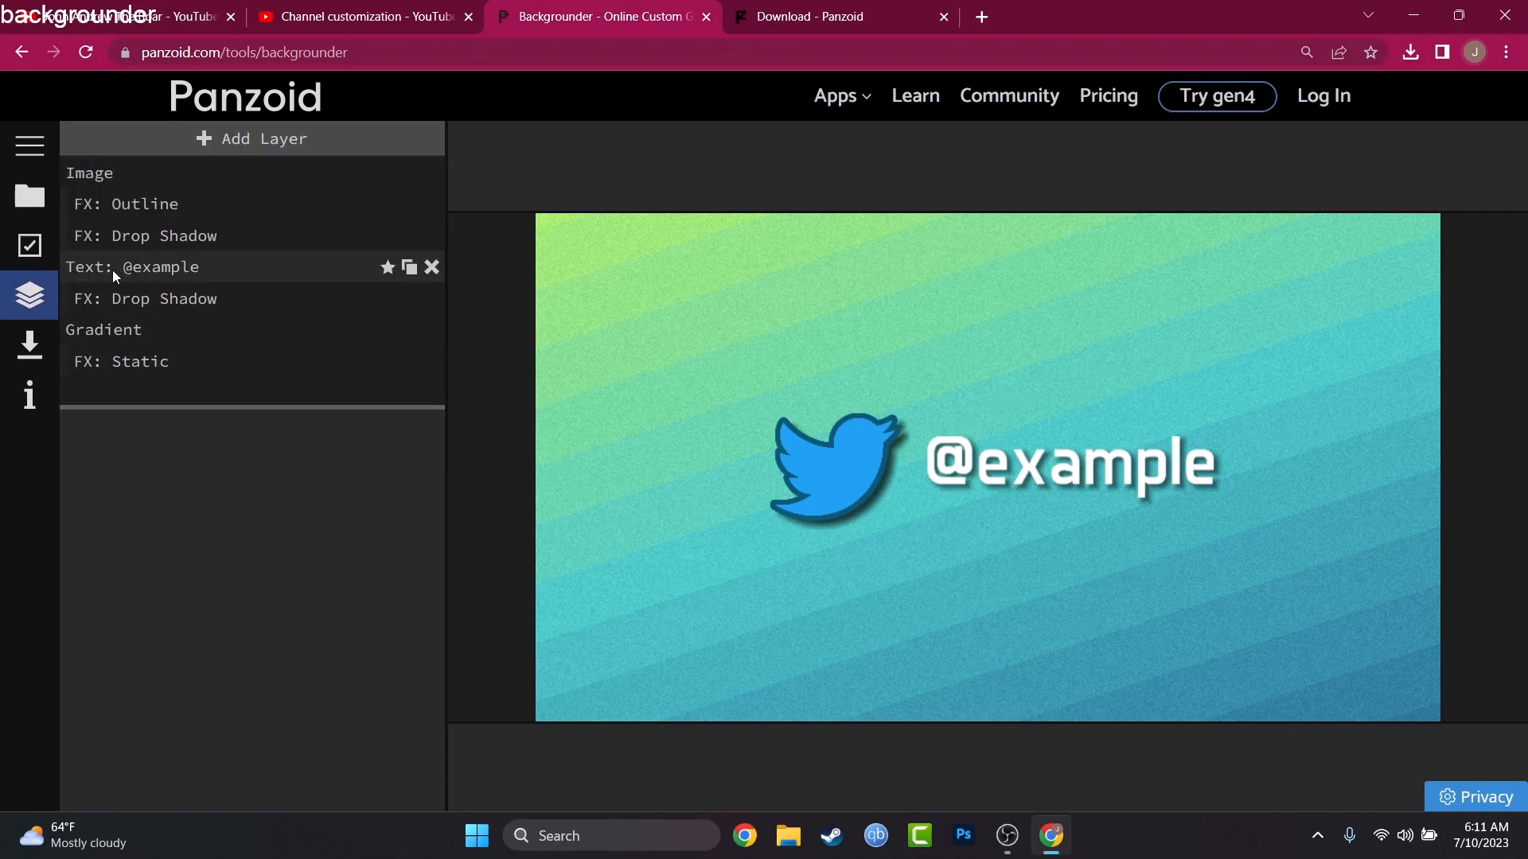
{"action": "left_click", "coordinate": [41, 247]}
{"action": "left_click", "coordinate": [33, 293]}
{"action": "left_click_drag", "start_coordinate": [869, 428], "coordinate": [772, 399]}
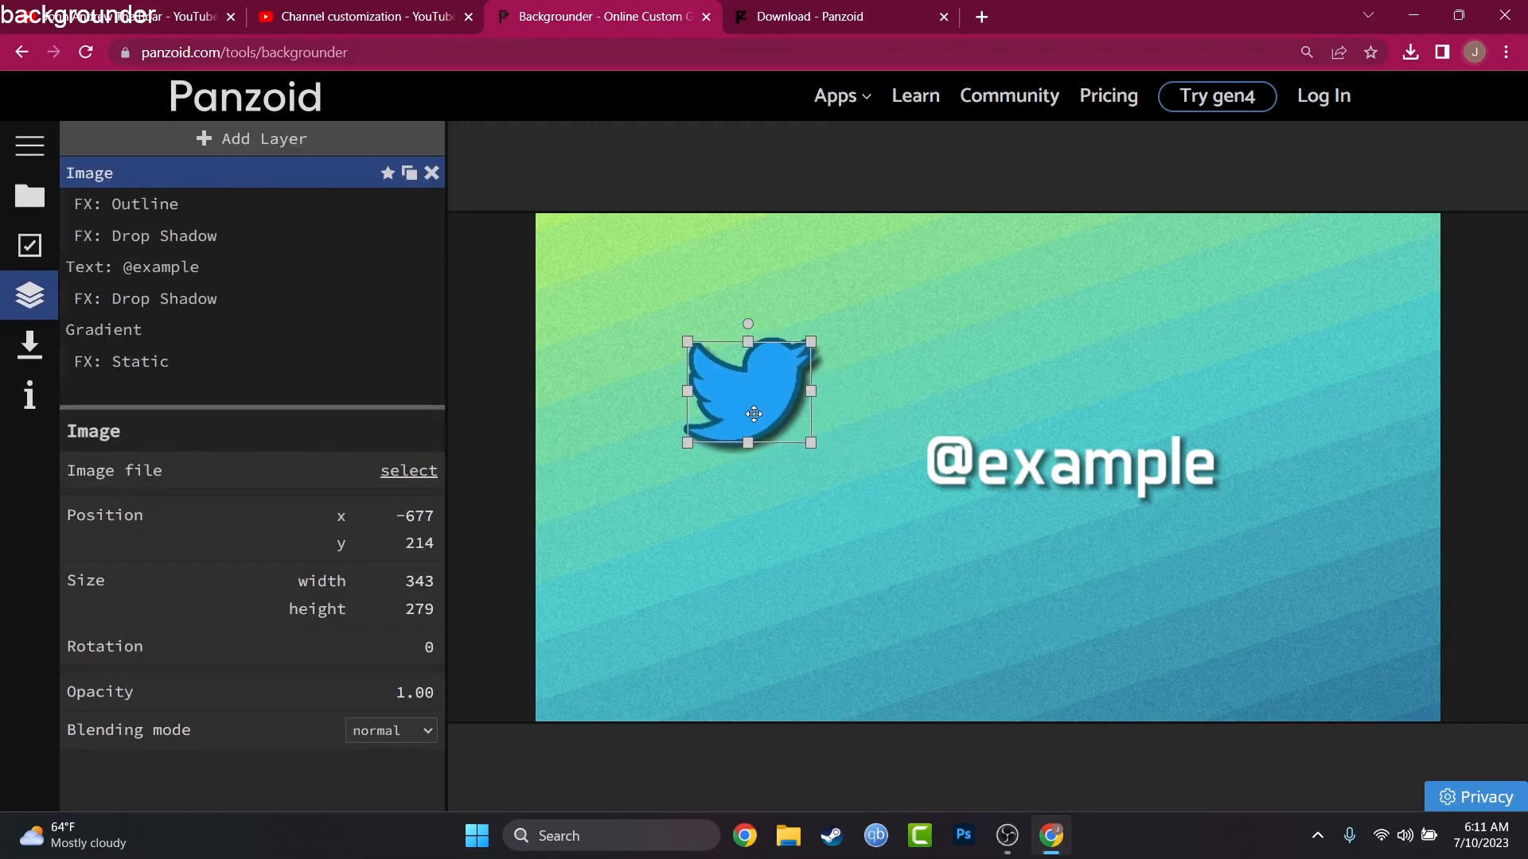
{"action": "left_click", "coordinate": [431, 173]}
{"action": "left_click_drag", "start_coordinate": [965, 482], "coordinate": [832, 416]}
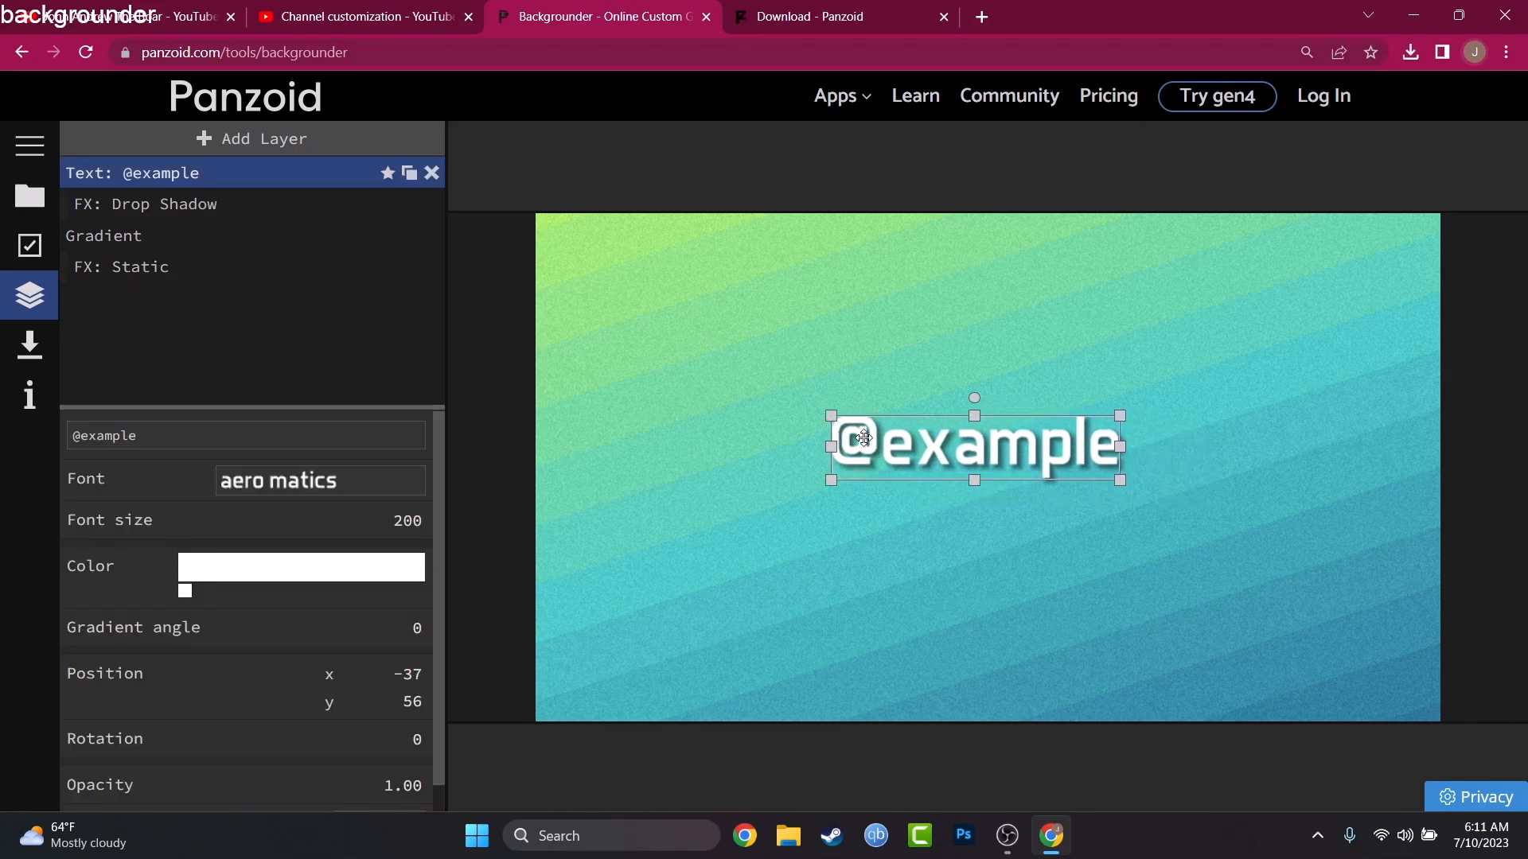
{"action": "left_click", "coordinate": [193, 168]}
{"action": "left_click", "coordinate": [166, 180]}
{"action": "triple_click", "coordinate": [179, 436]}
{"action": "type", "text": "IT, Computers, G"}
Step: Try The Bold Font on the "IT, Computers, Gadgets" text
{"action": "left_click", "coordinate": [308, 482]}
{"action": "scroll", "coordinate": [322, 585], "scroll_direction": "down", "scroll_amount": 5}
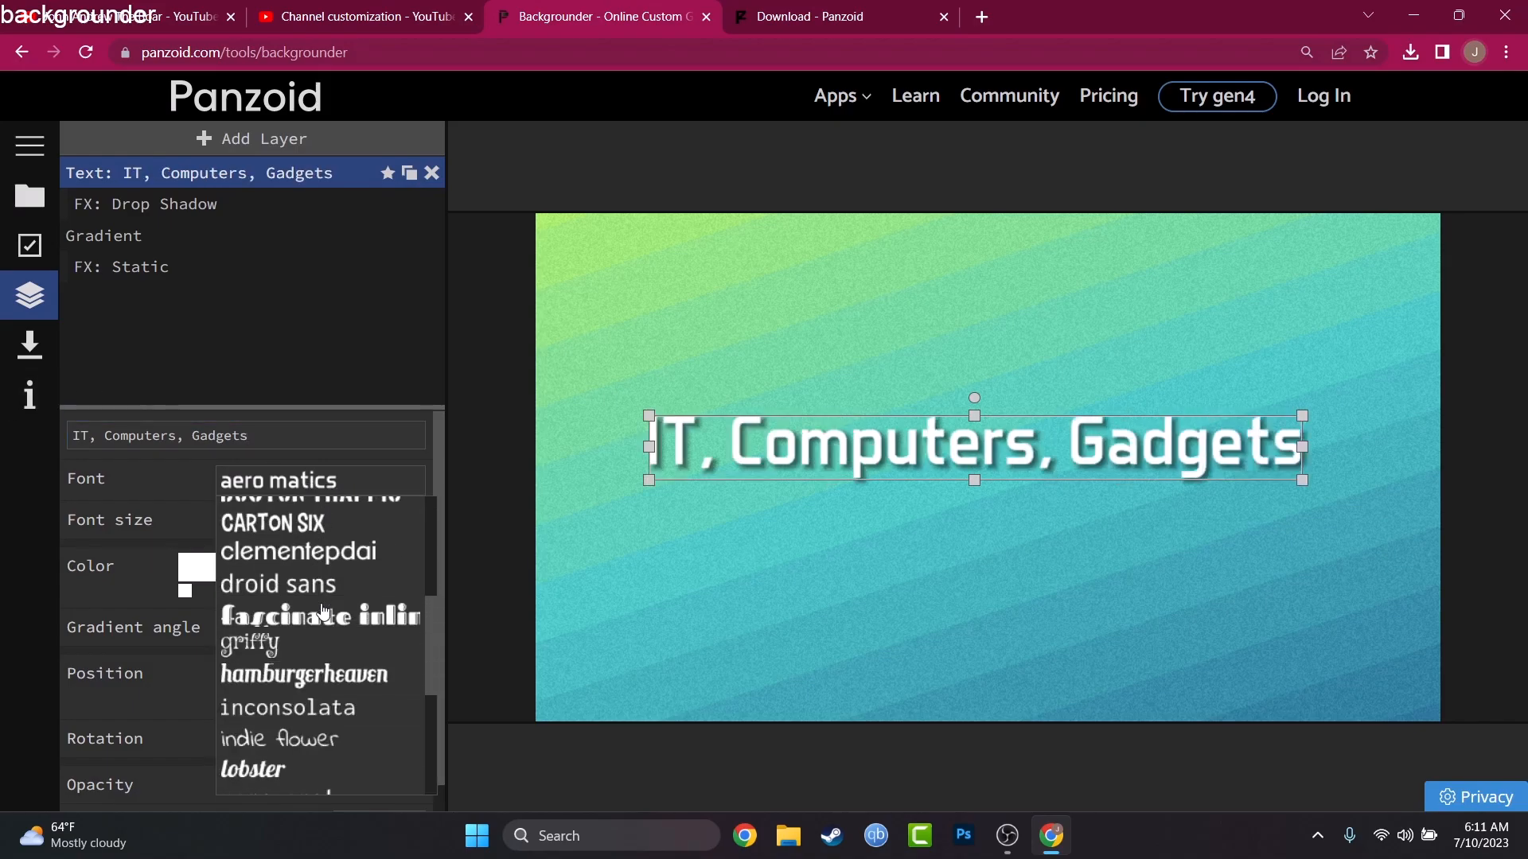
{"action": "left_click", "coordinate": [326, 688]}
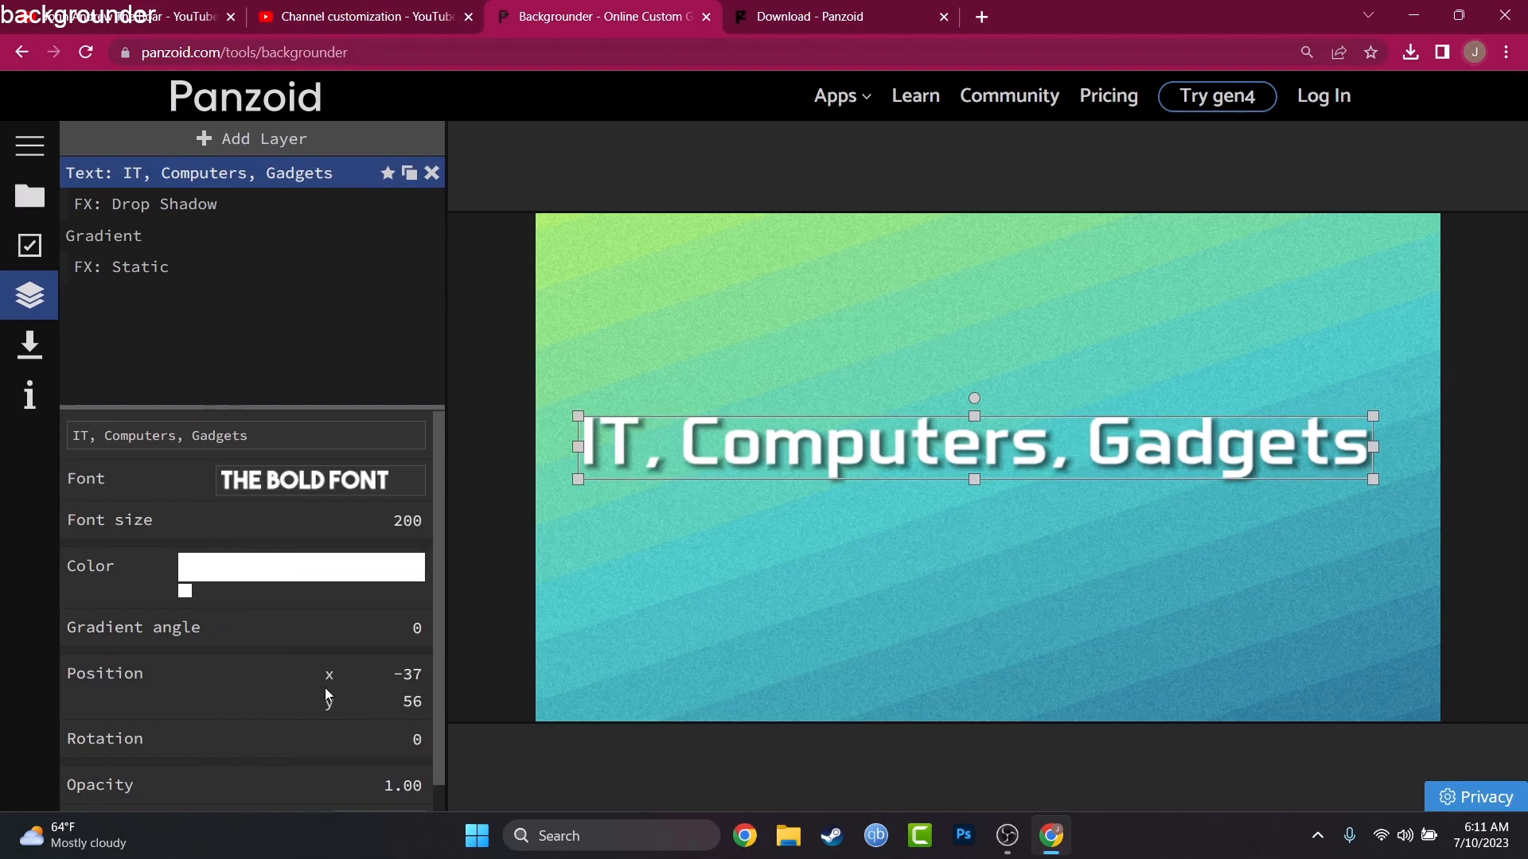
Step: Change the font of the "IT, Computers, Gadgets" text to Absender
{"action": "left_click", "coordinate": [279, 487]}
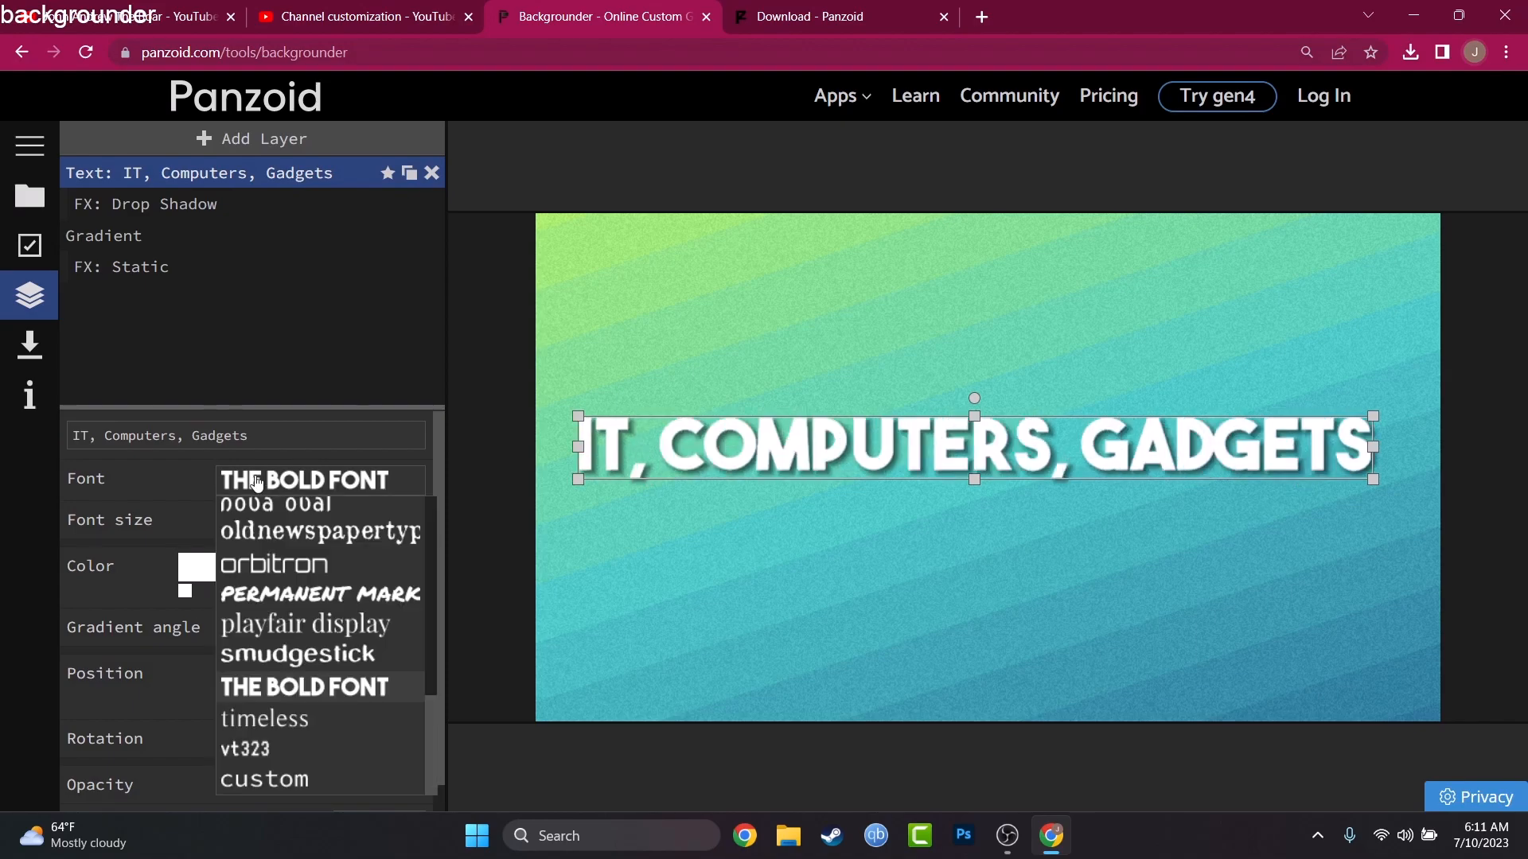
{"action": "scroll", "coordinate": [283, 593], "scroll_direction": "up", "scroll_amount": 3}
{"action": "scroll", "coordinate": [283, 593], "scroll_direction": "up", "scroll_amount": 1}
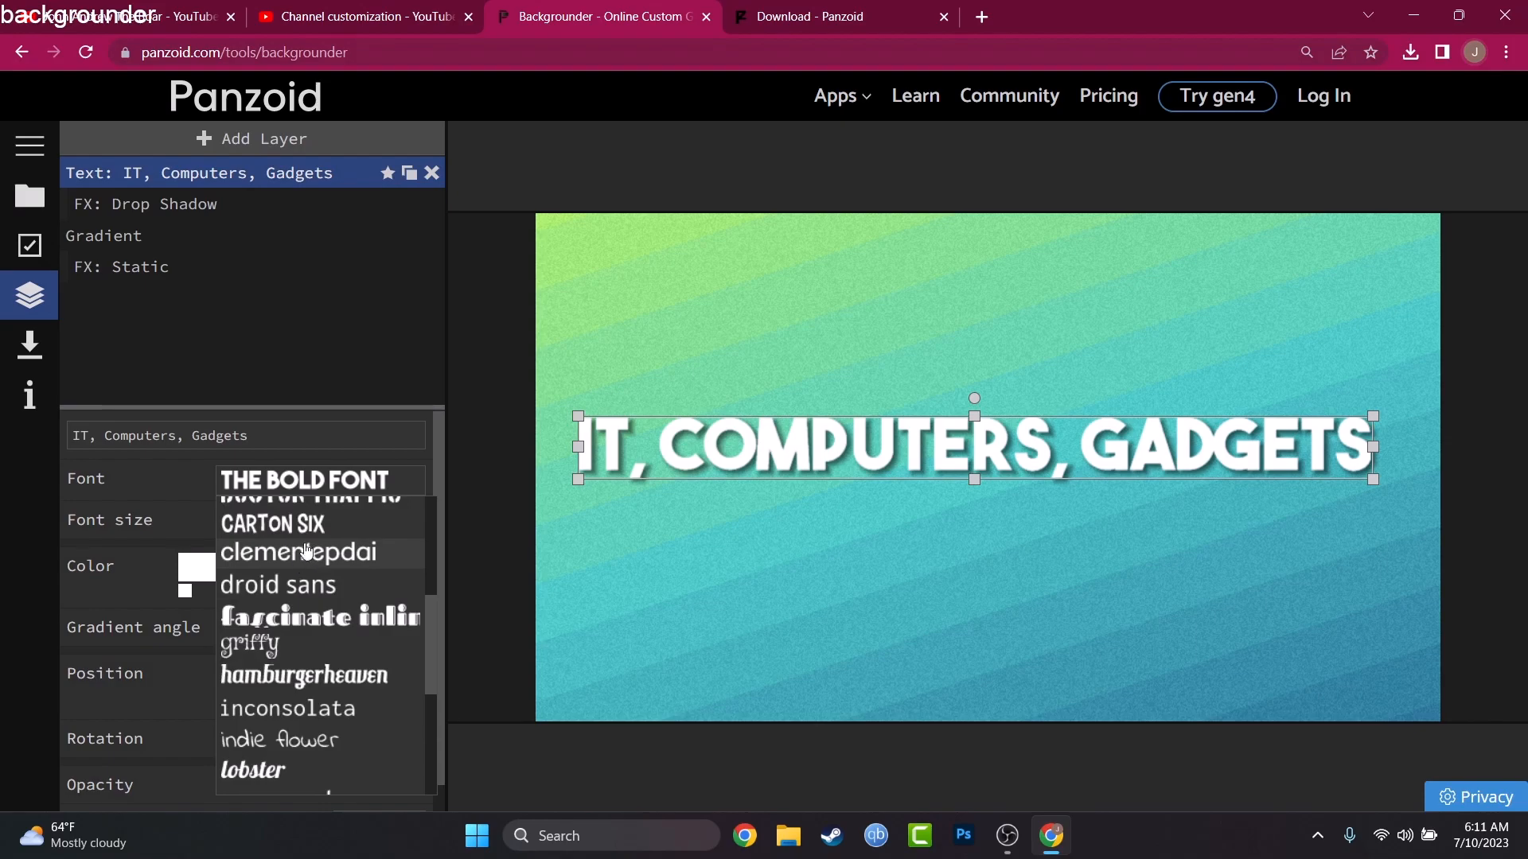
{"action": "scroll", "coordinate": [315, 571], "scroll_direction": "up", "scroll_amount": 3}
{"action": "left_click", "coordinate": [307, 607]}
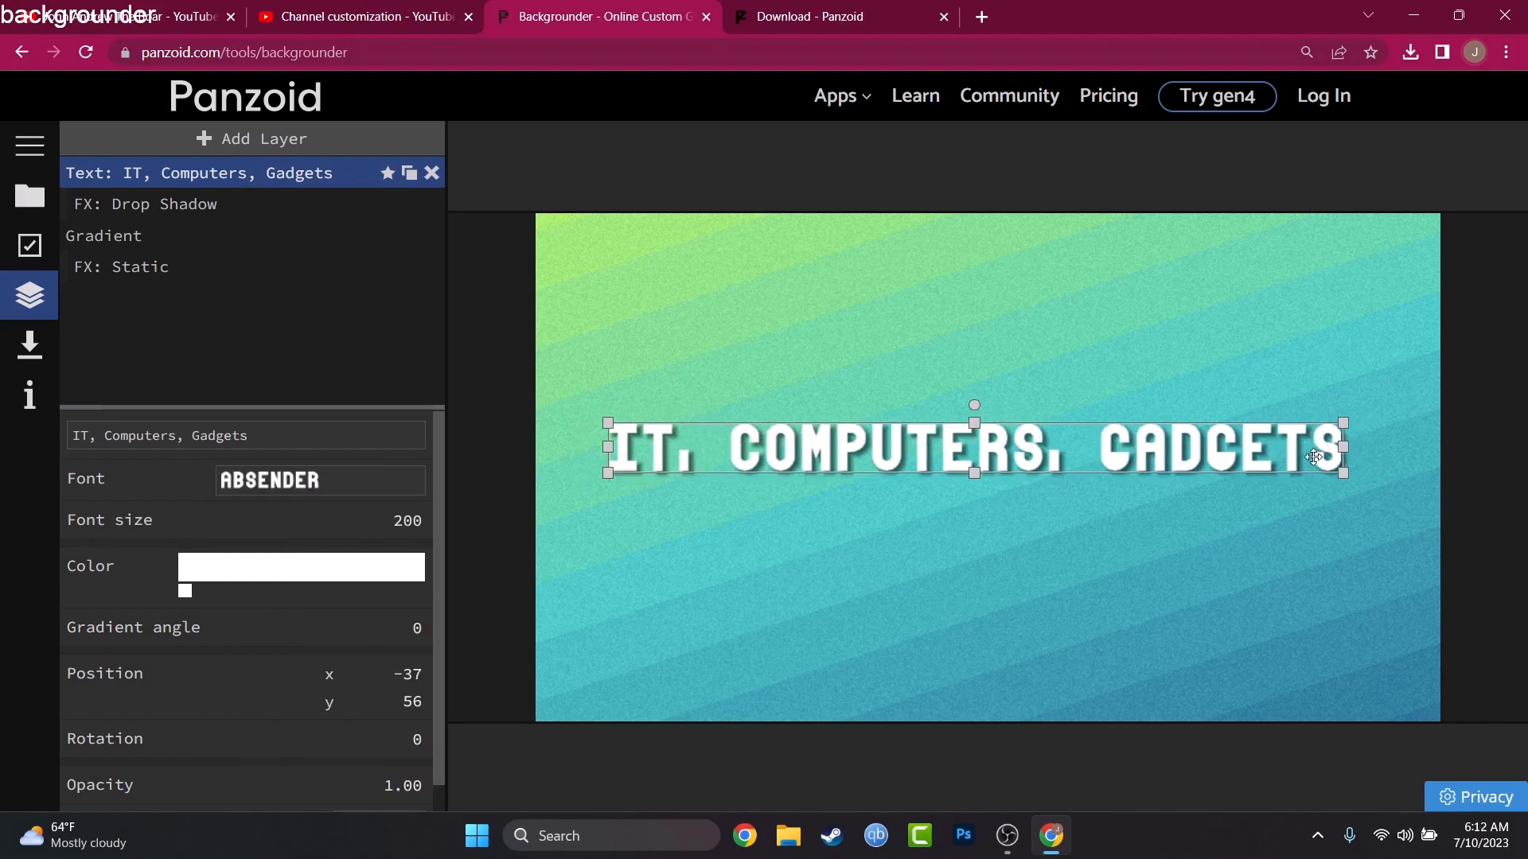
Step: Shrink the text to about four fifths of its width and center it on the canvas
{"action": "mouse_move", "coordinate": [1279, 463]}
{"action": "left_mouse_down"}
{"action": "mouse_move", "coordinate": [1357, 458]}
{"action": "mouse_move", "coordinate": [1279, 465]}
{"action": "left_mouse_up"}
{"action": "left_click_drag", "start_coordinate": [1186, 451], "coordinate": [1190, 465]}
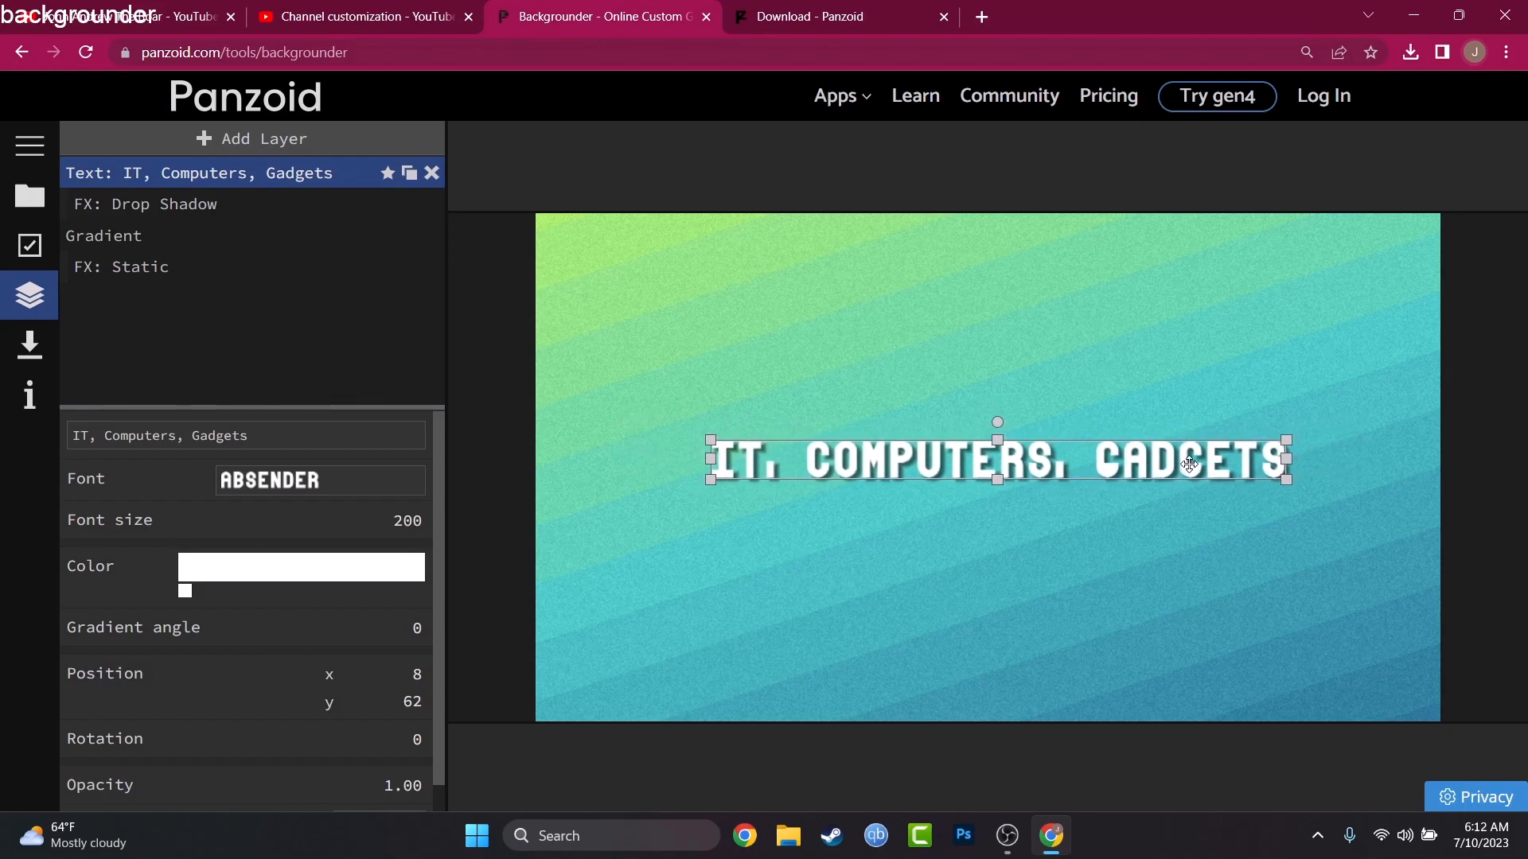
Step: Delete the middle turquoise color stop from the background's Gradient layer
{"action": "left_click", "coordinate": [1158, 396]}
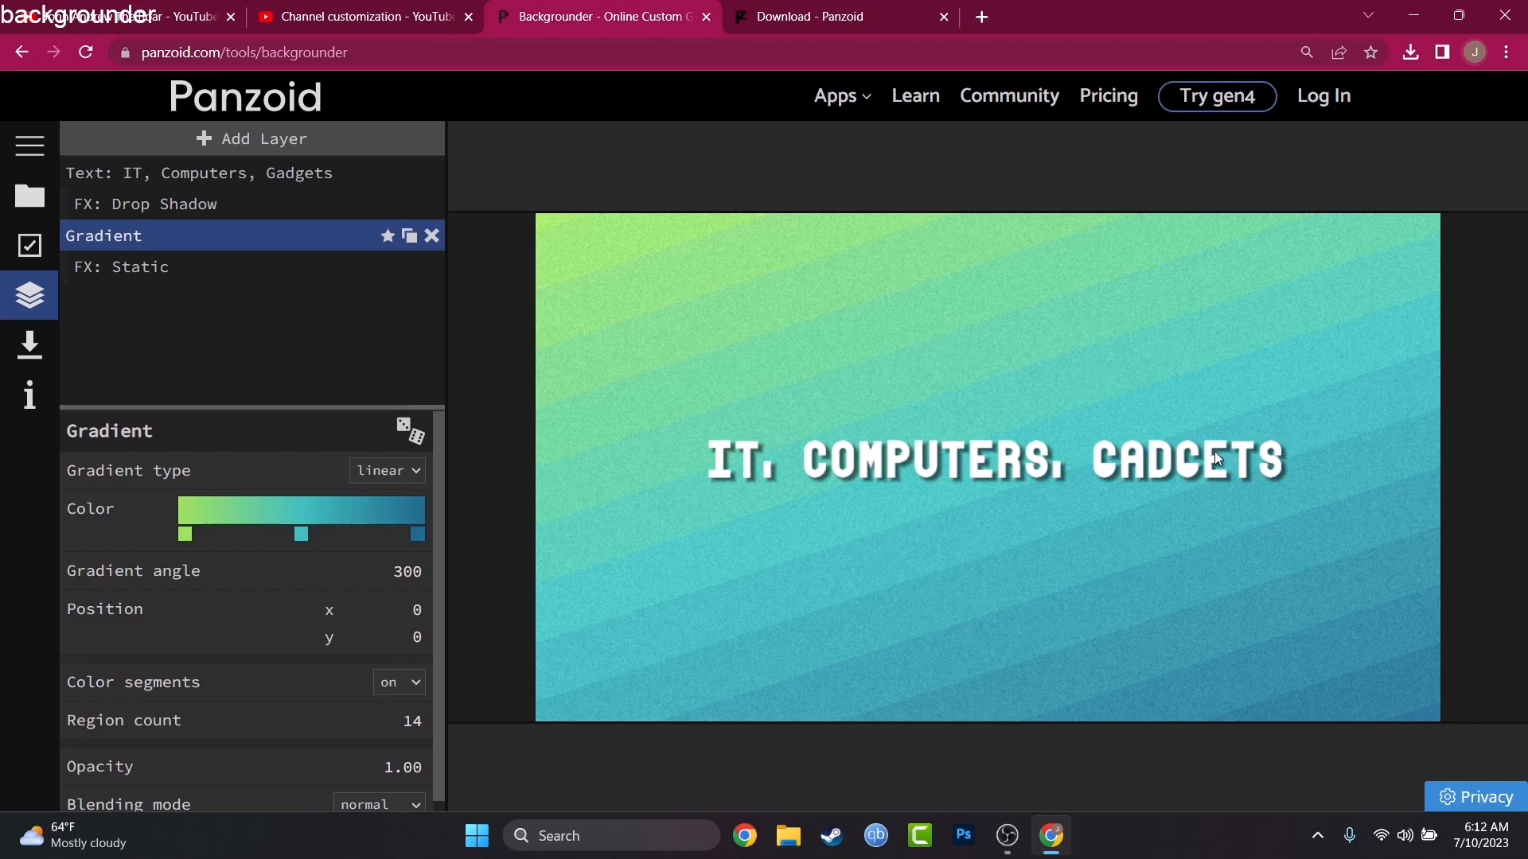
{"action": "left_click", "coordinate": [303, 543]}
{"action": "left_click", "coordinate": [316, 566]}
{"action": "left_click", "coordinate": [327, 598]}
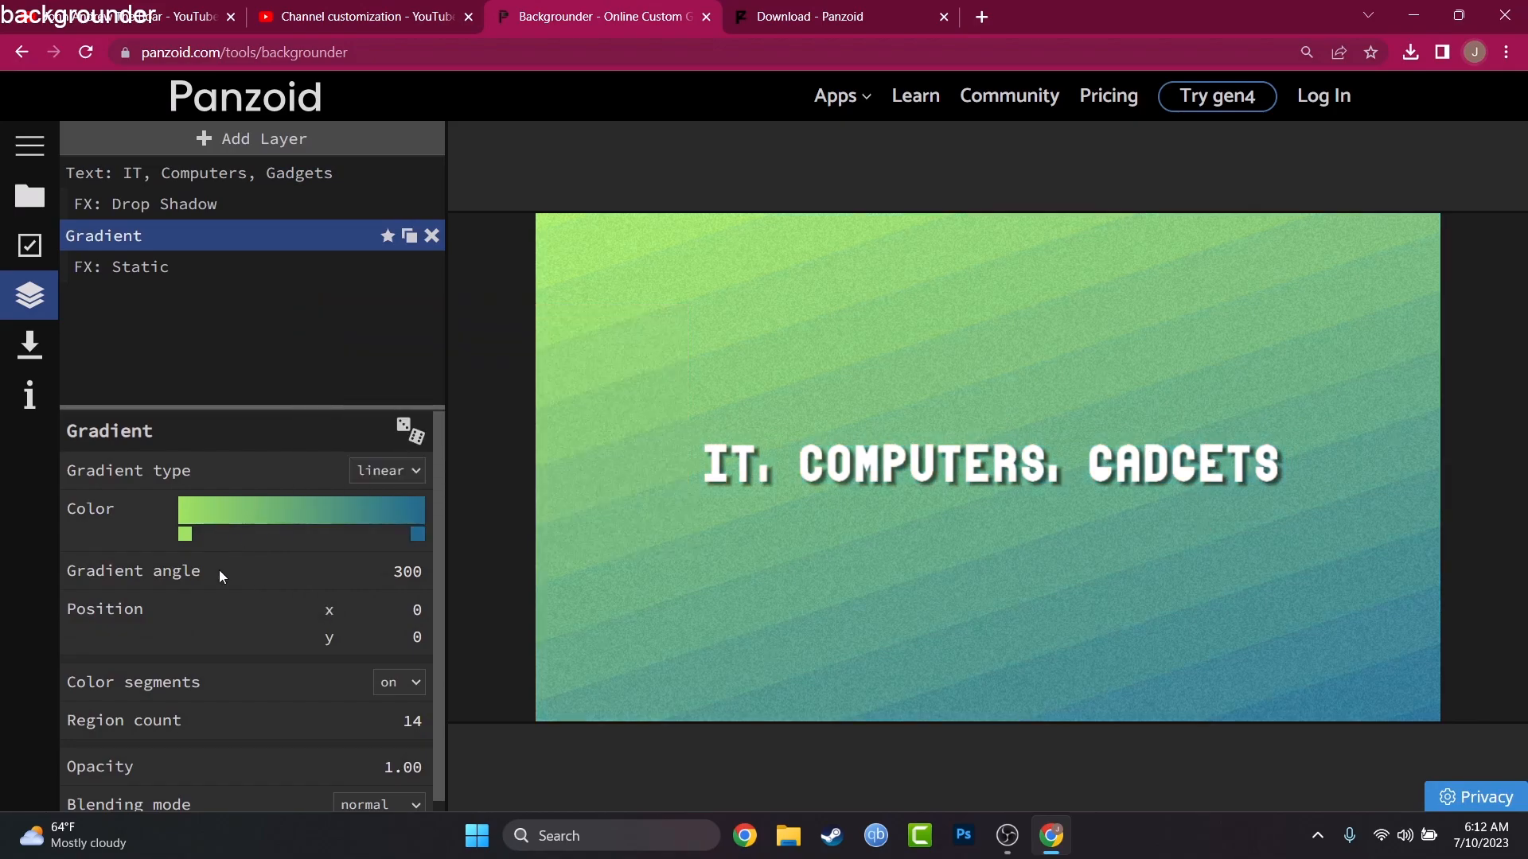
Step: Recolor the gradient's dark blue end stop to bright cyan #00f9ff
{"action": "left_click", "coordinate": [417, 535]}
{"action": "left_click", "coordinate": [392, 567]}
{"action": "left_click", "coordinate": [717, 316]}
{"action": "left_click_drag", "start_coordinate": [743, 390], "coordinate": [741, 390]}
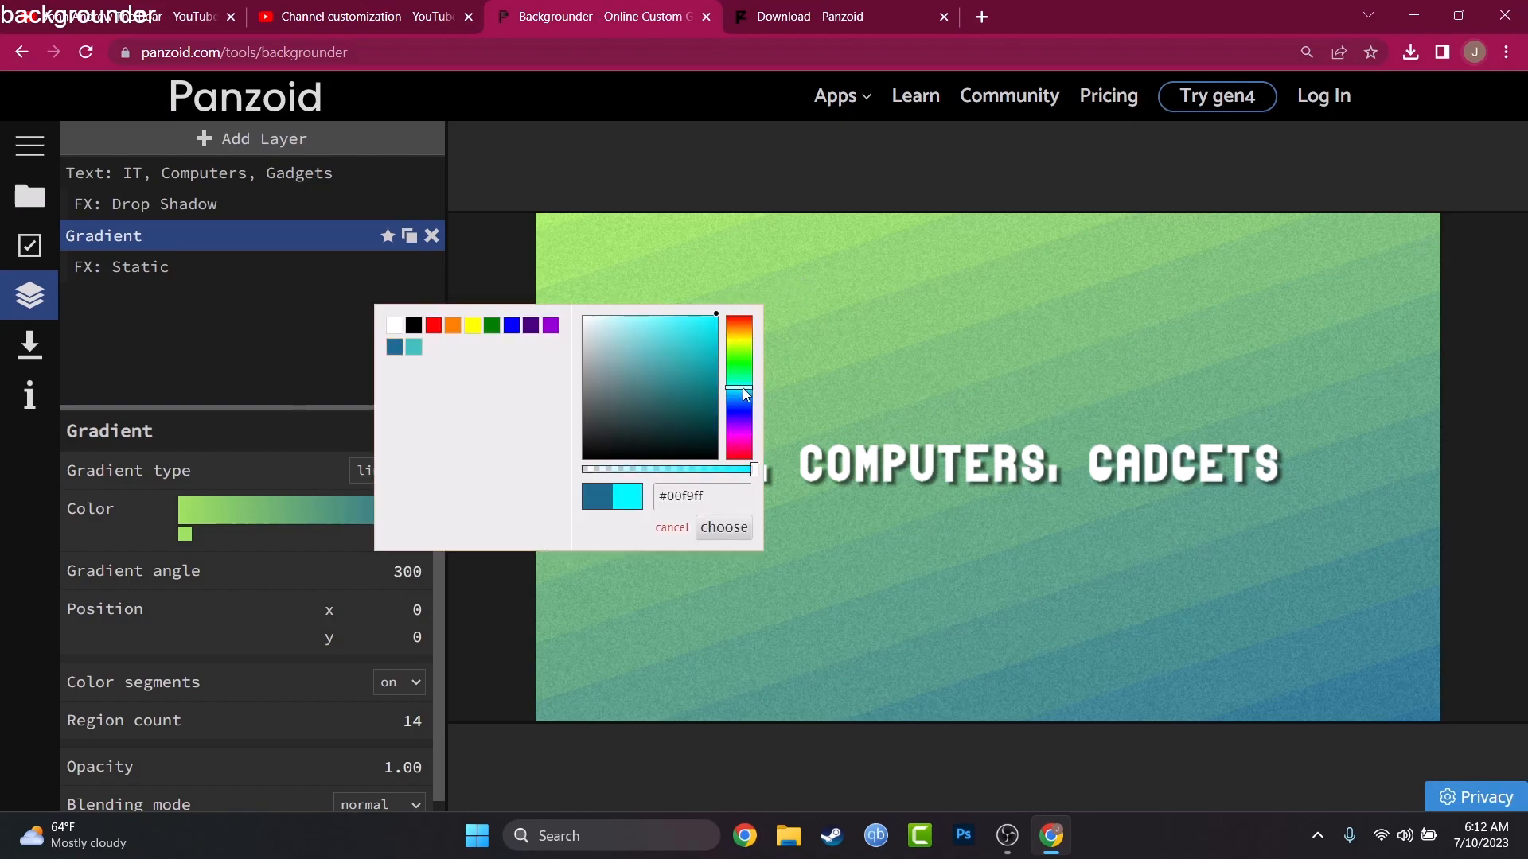
{"action": "left_click", "coordinate": [726, 529]}
Step: Shift the gradient's green color stop inward to about one sixth of the color bar's length
{"action": "right_click", "coordinate": [188, 537]}
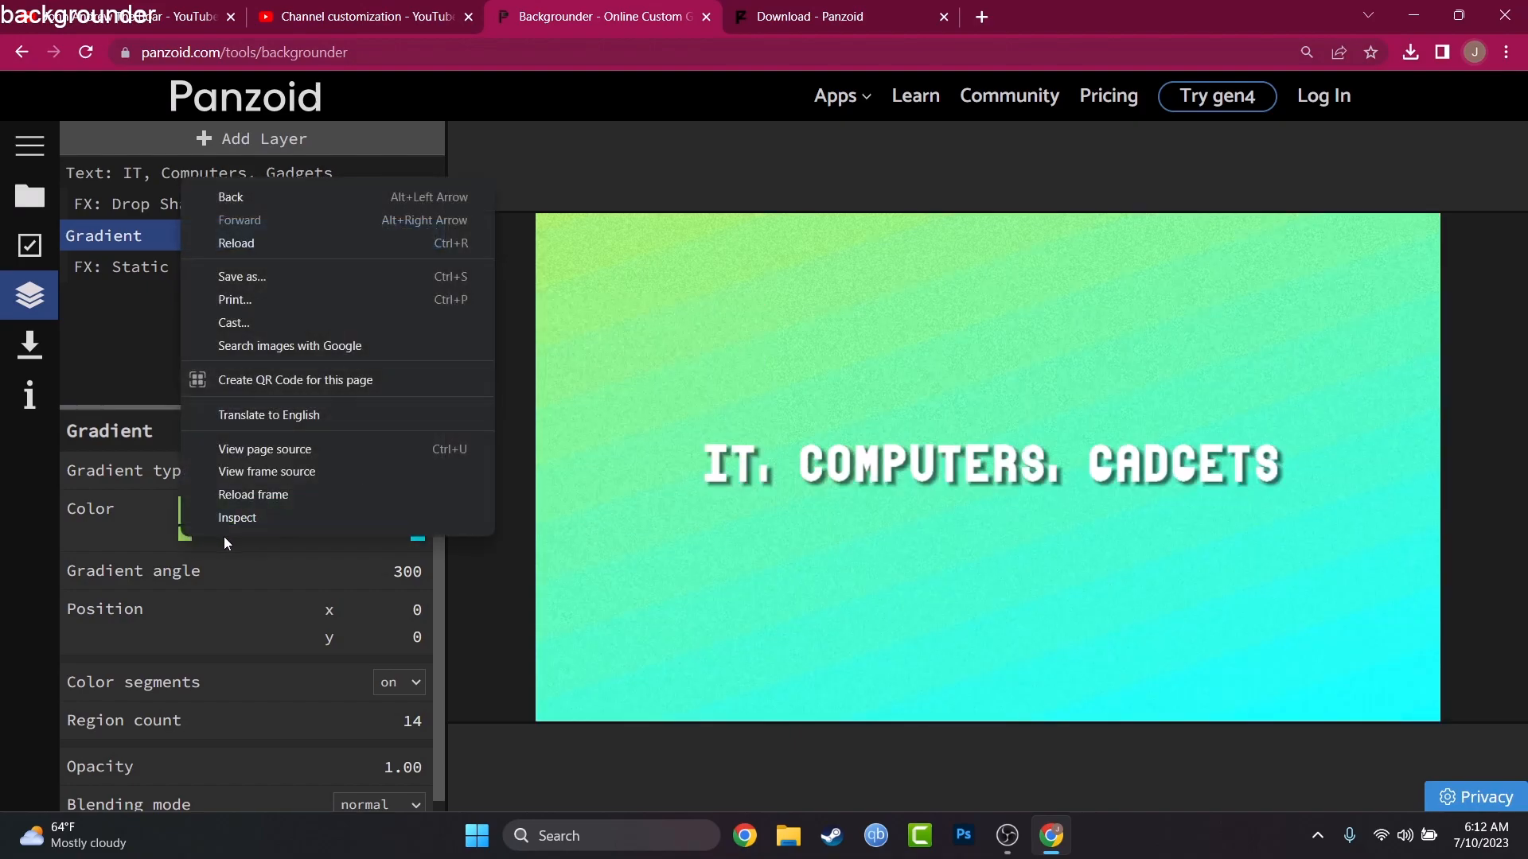
{"action": "left_click", "coordinate": [182, 537]}
{"action": "left_click_drag", "start_coordinate": [183, 538], "coordinate": [219, 540]}
{"action": "left_click", "coordinate": [220, 537]}
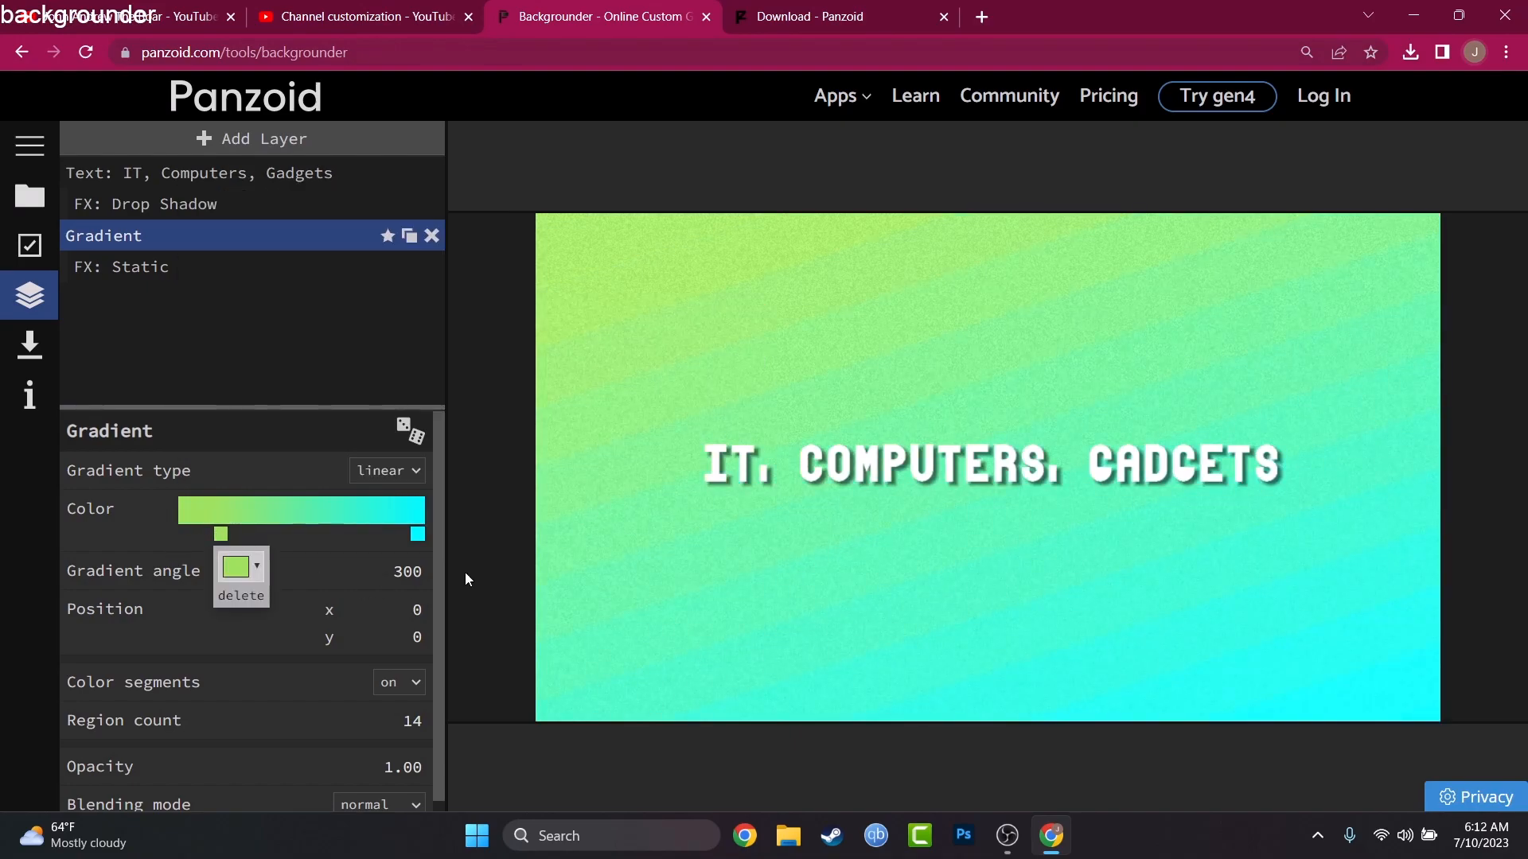
Step: Render the channel art as a jpg at quality 1.00 and download it
{"action": "left_click", "coordinate": [31, 349]}
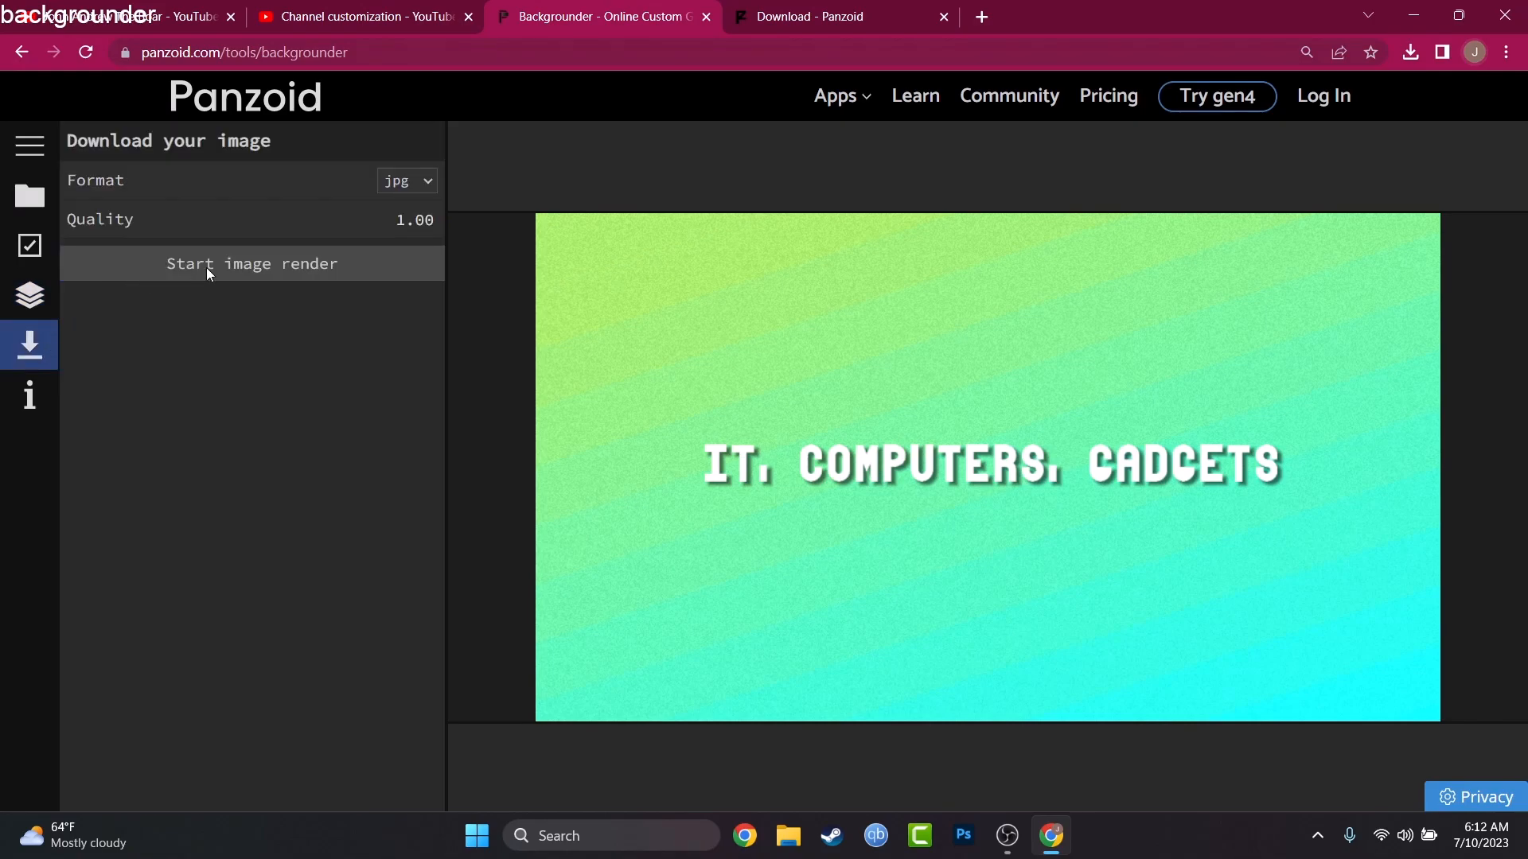
{"action": "left_click", "coordinate": [216, 271]}
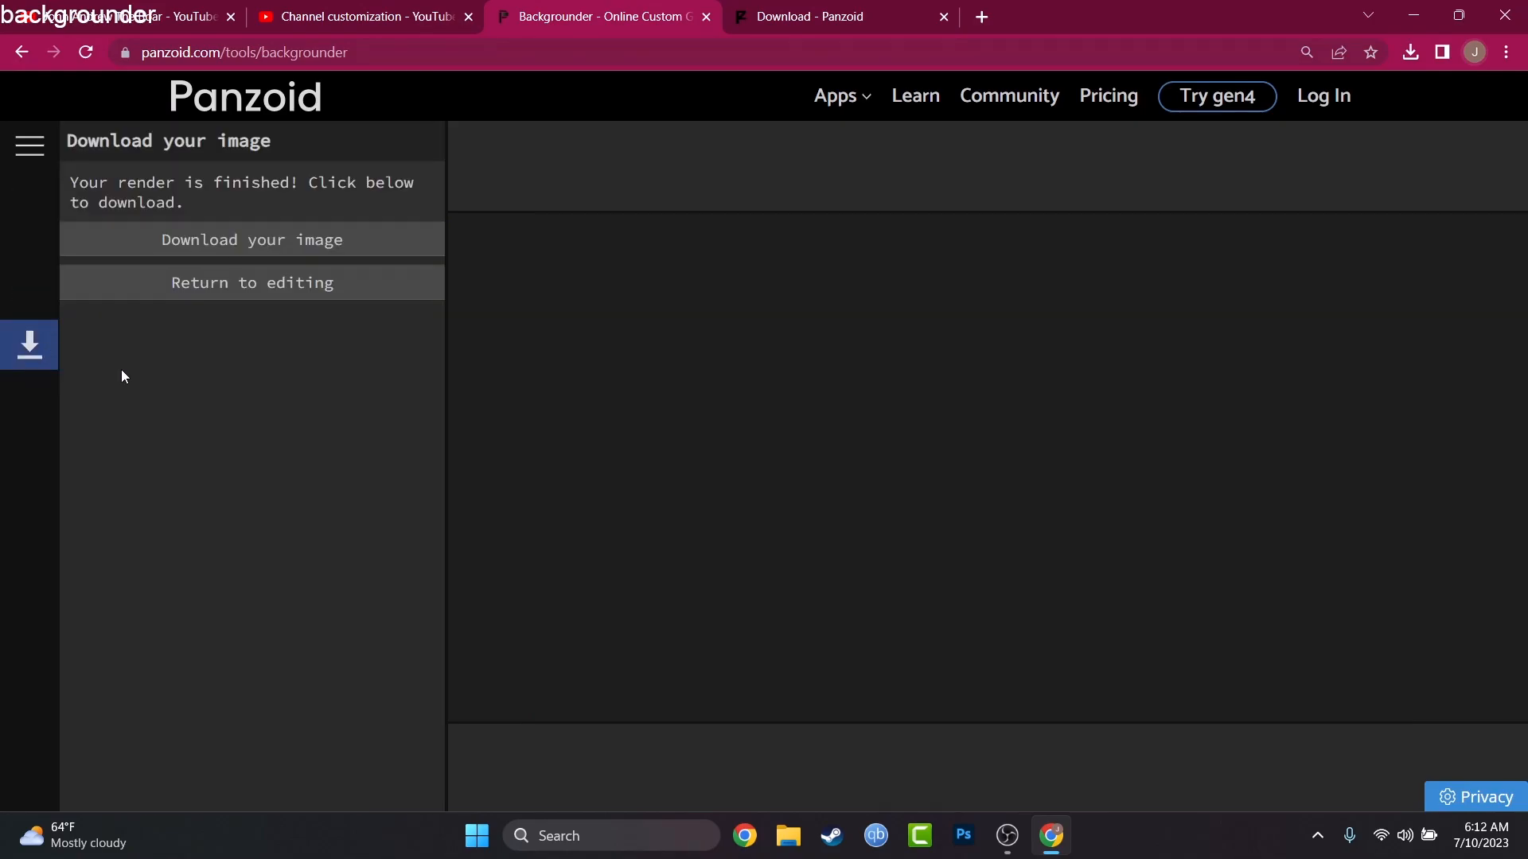
{"action": "left_click", "coordinate": [250, 247]}
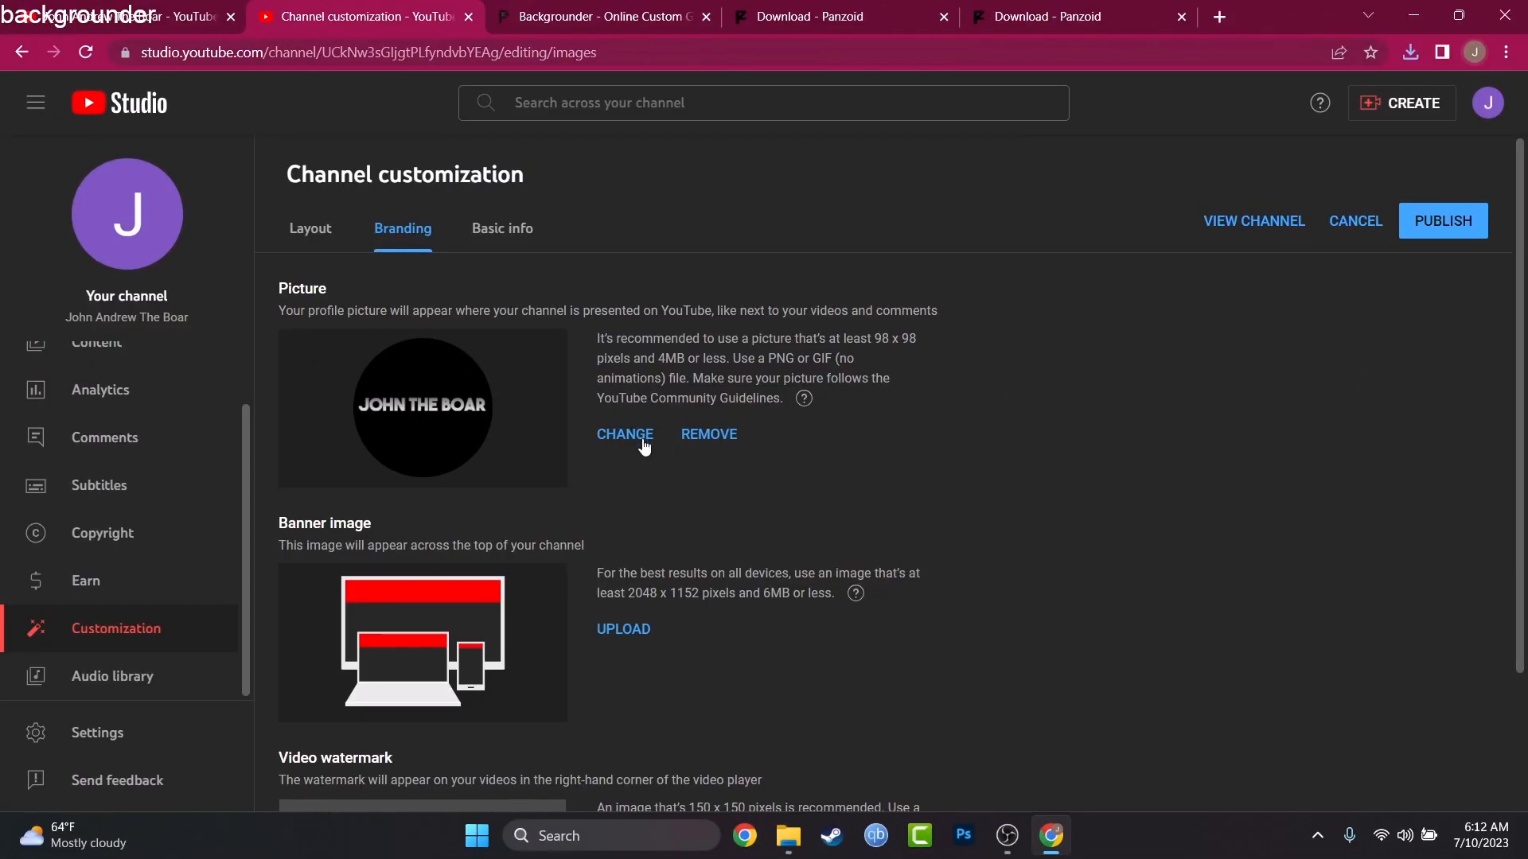
{"action": "left_click", "coordinate": [624, 633]}
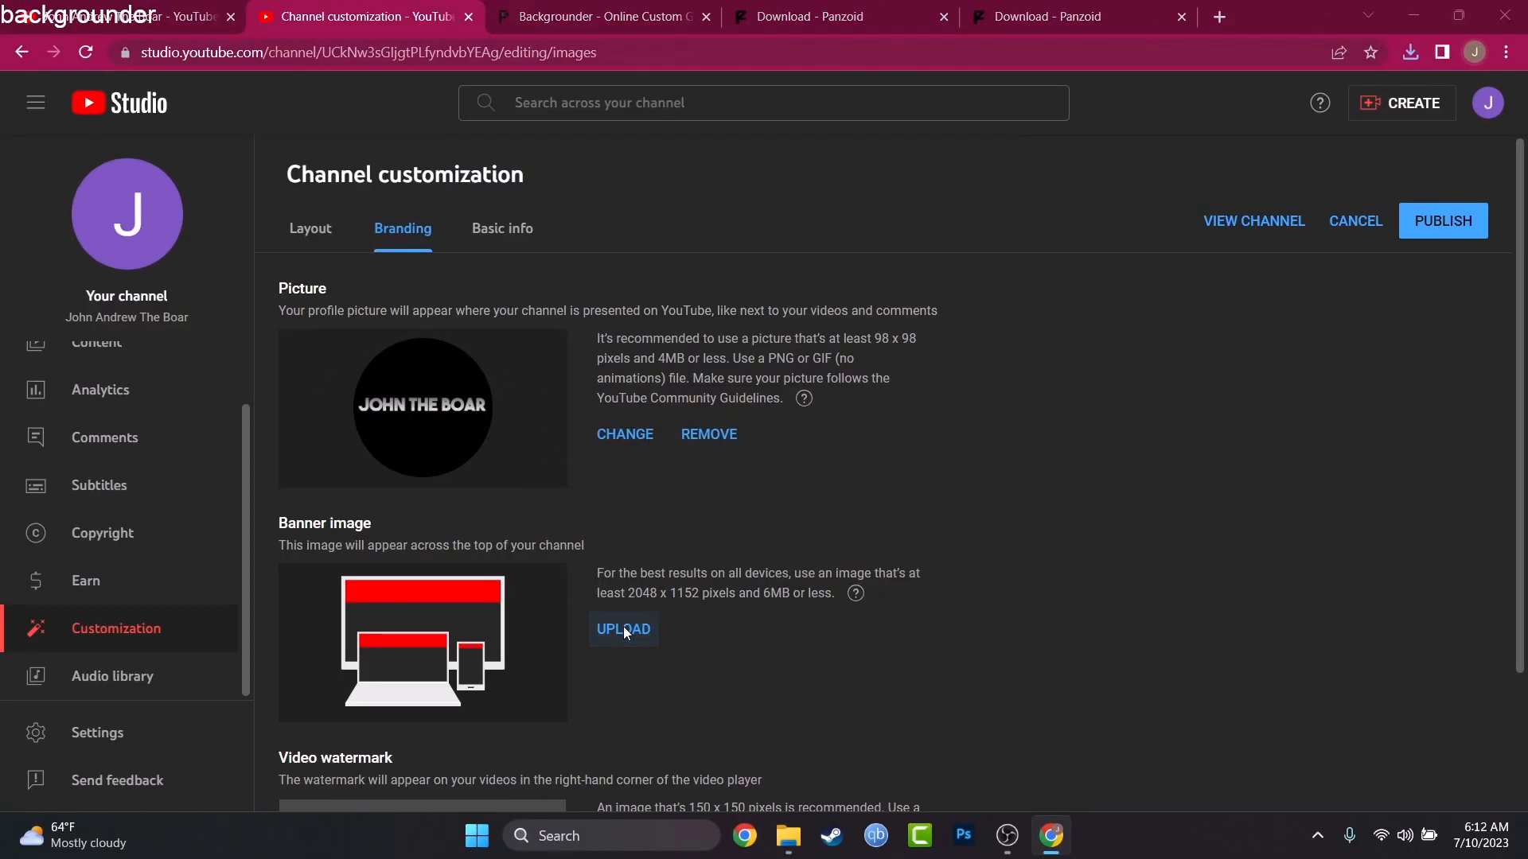
{"action": "double_click", "coordinate": [346, 346]}
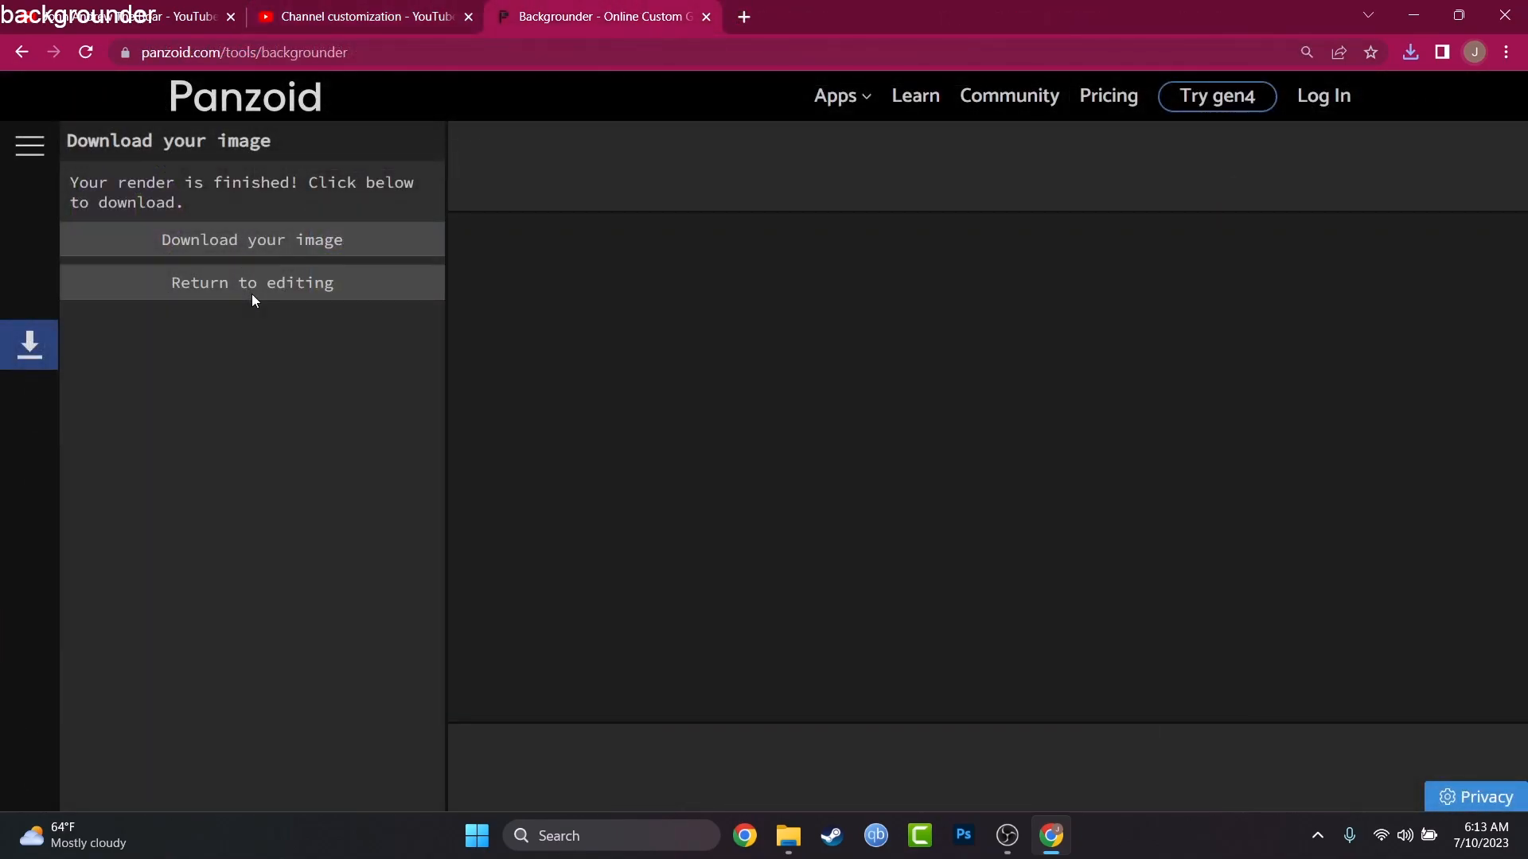
Step: Switch back to Panzoid's Backgrounder, return to editing, and shrink the text to about three quarters of its width, centered on the canvas
{"action": "left_click", "coordinate": [251, 293]}
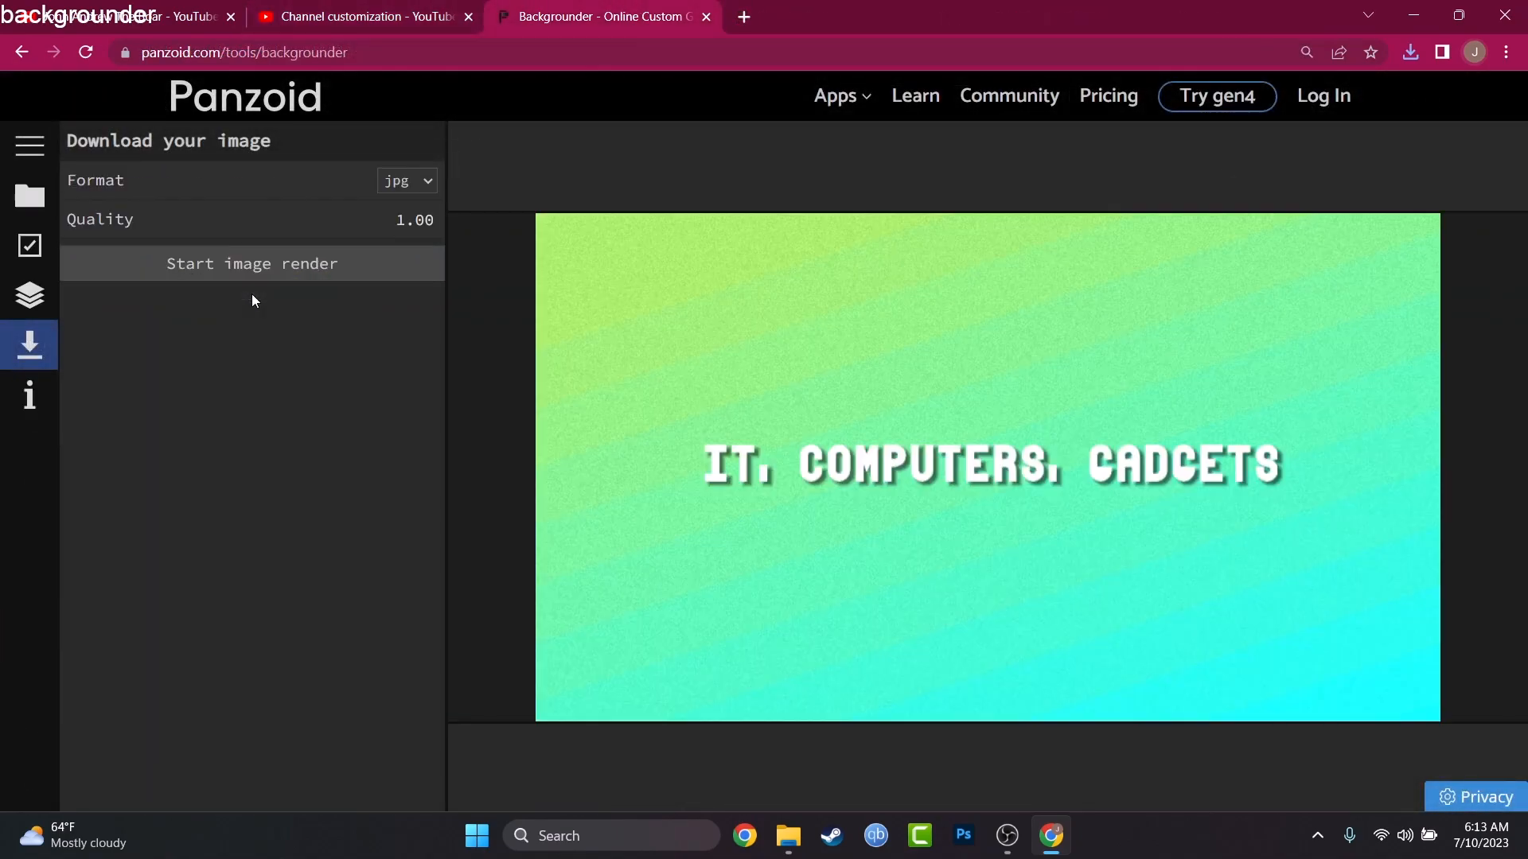
{"action": "left_click", "coordinate": [886, 477]}
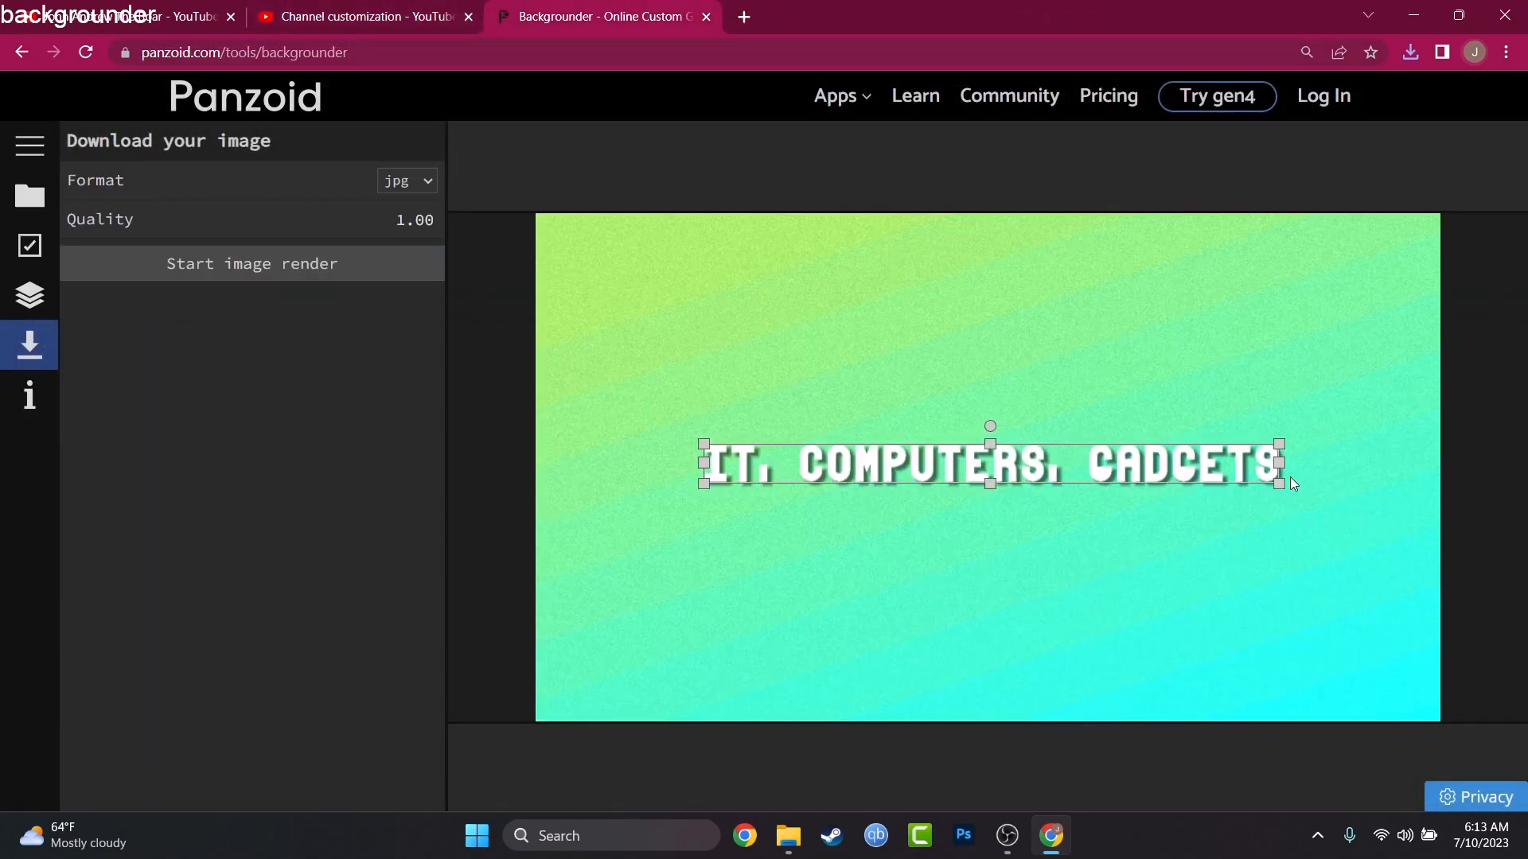
{"action": "left_click_drag", "start_coordinate": [1281, 479], "coordinate": [1215, 470]}
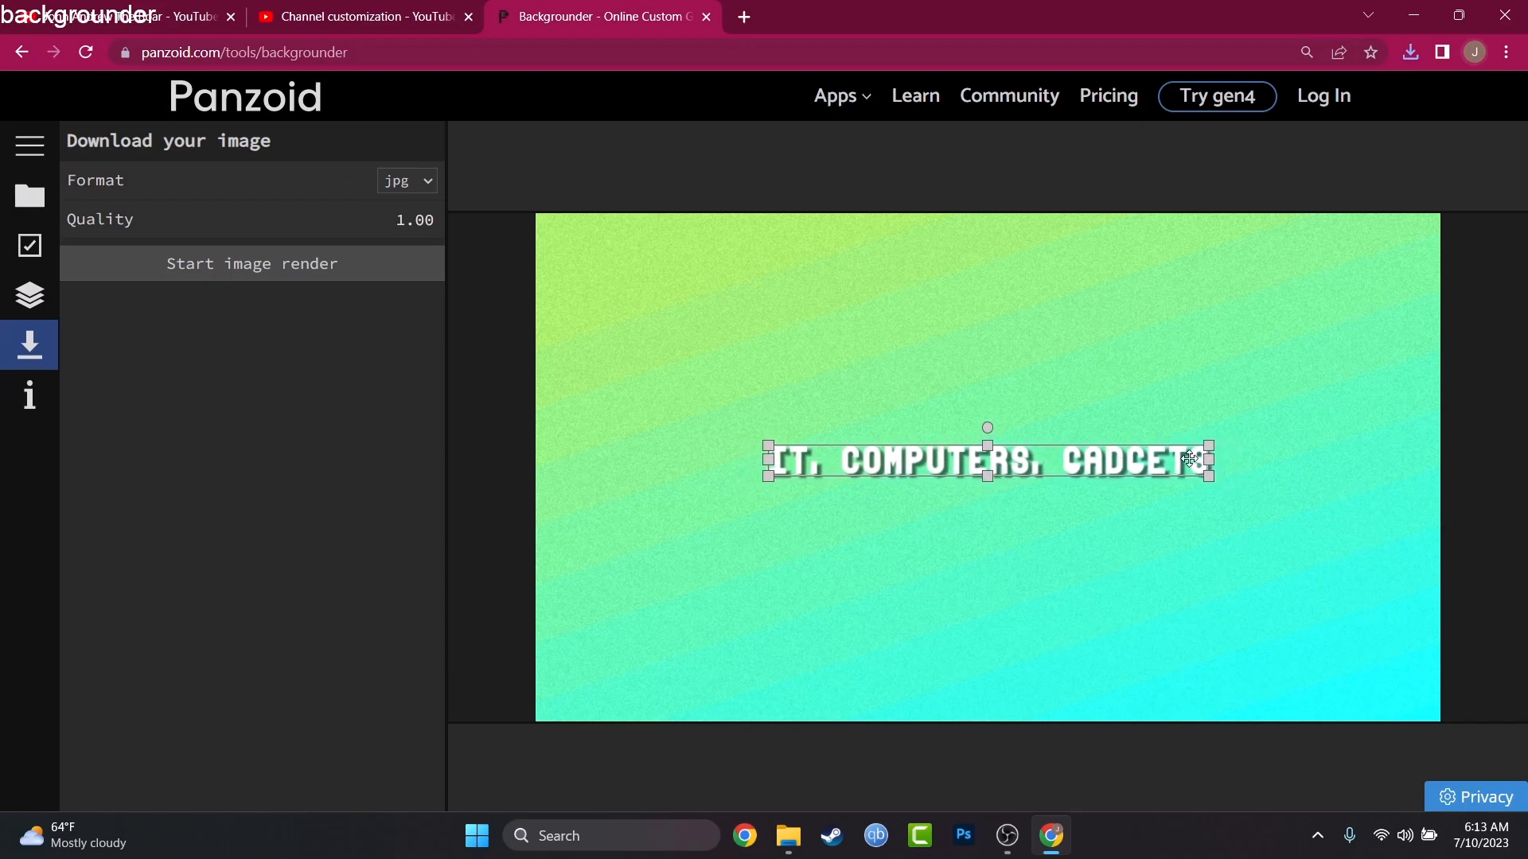